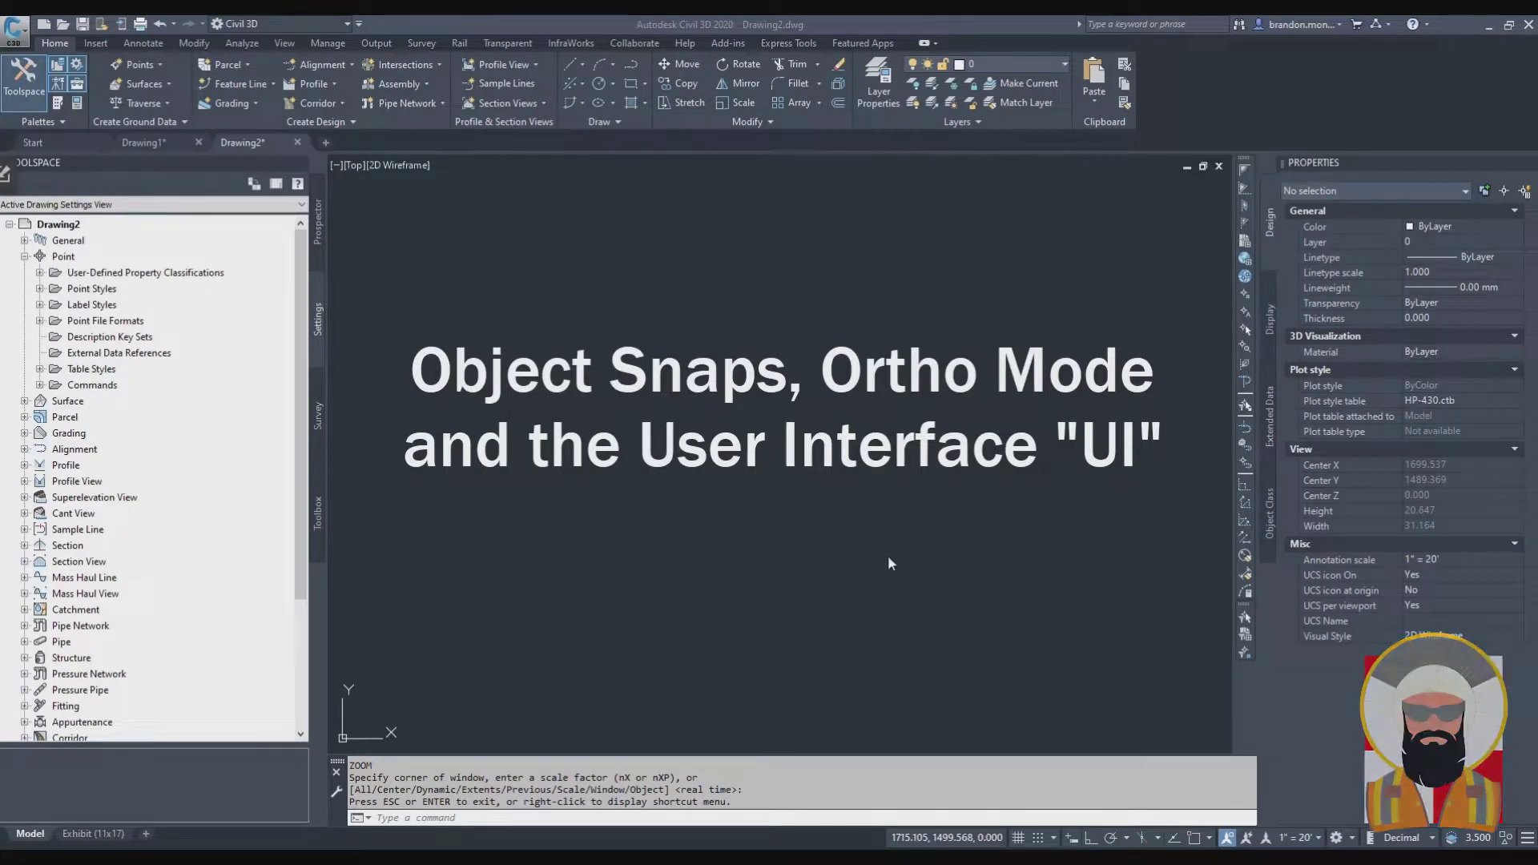
- Draw a single-segment polyline below the title text, sloping down to the right and ending at about 1699.1, 1483.8
{"action": "left_click", "coordinate": [765, 557]}
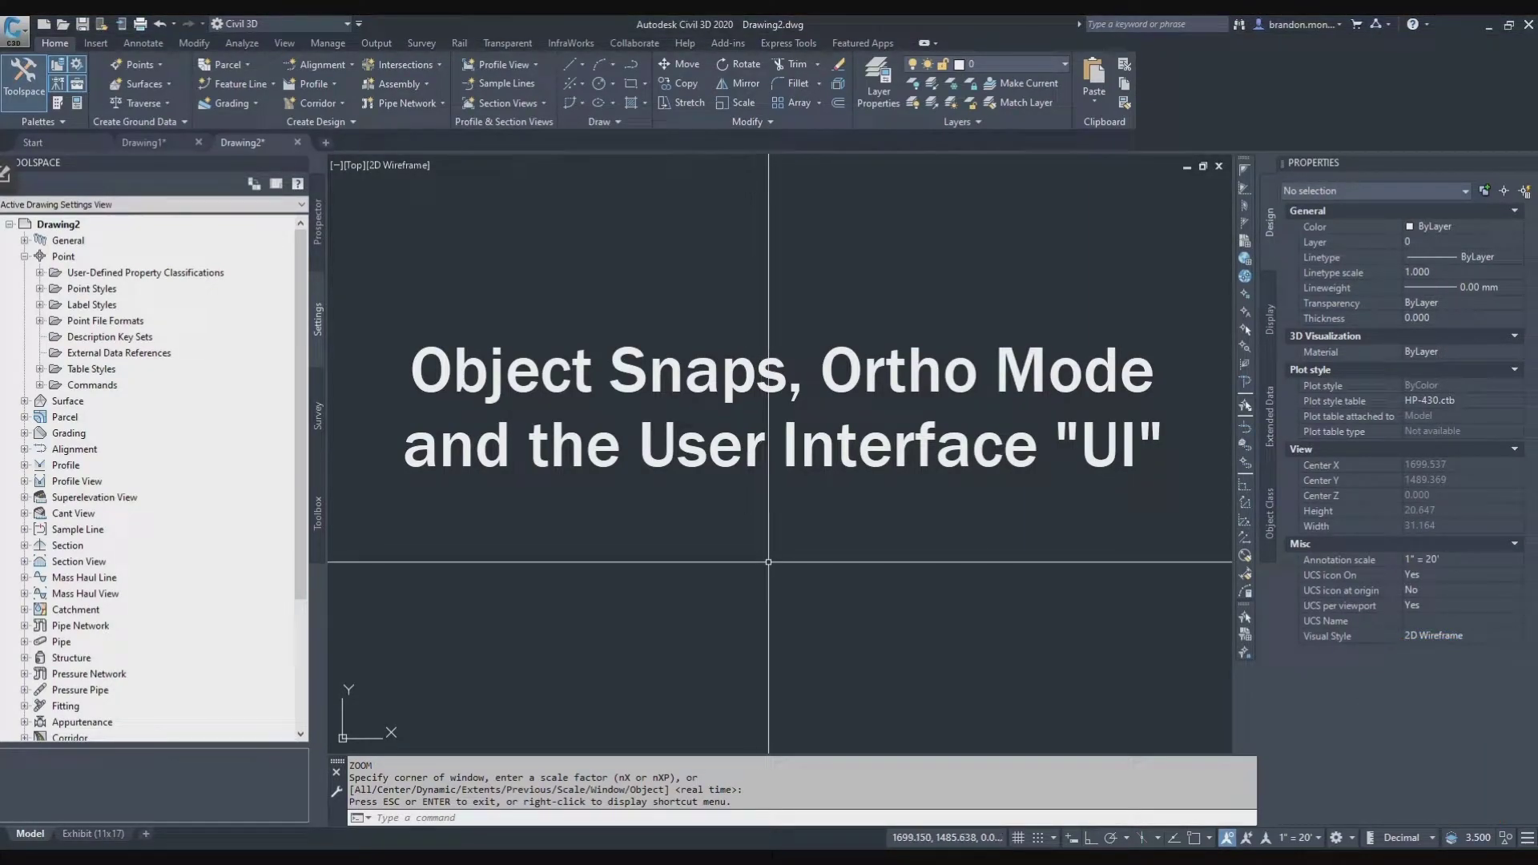
{"action": "key", "text": "Escape"}
{"action": "type", "text": "pl"}
{"action": "key", "text": "Return"}
{"action": "left_click", "coordinate": [683, 536]}
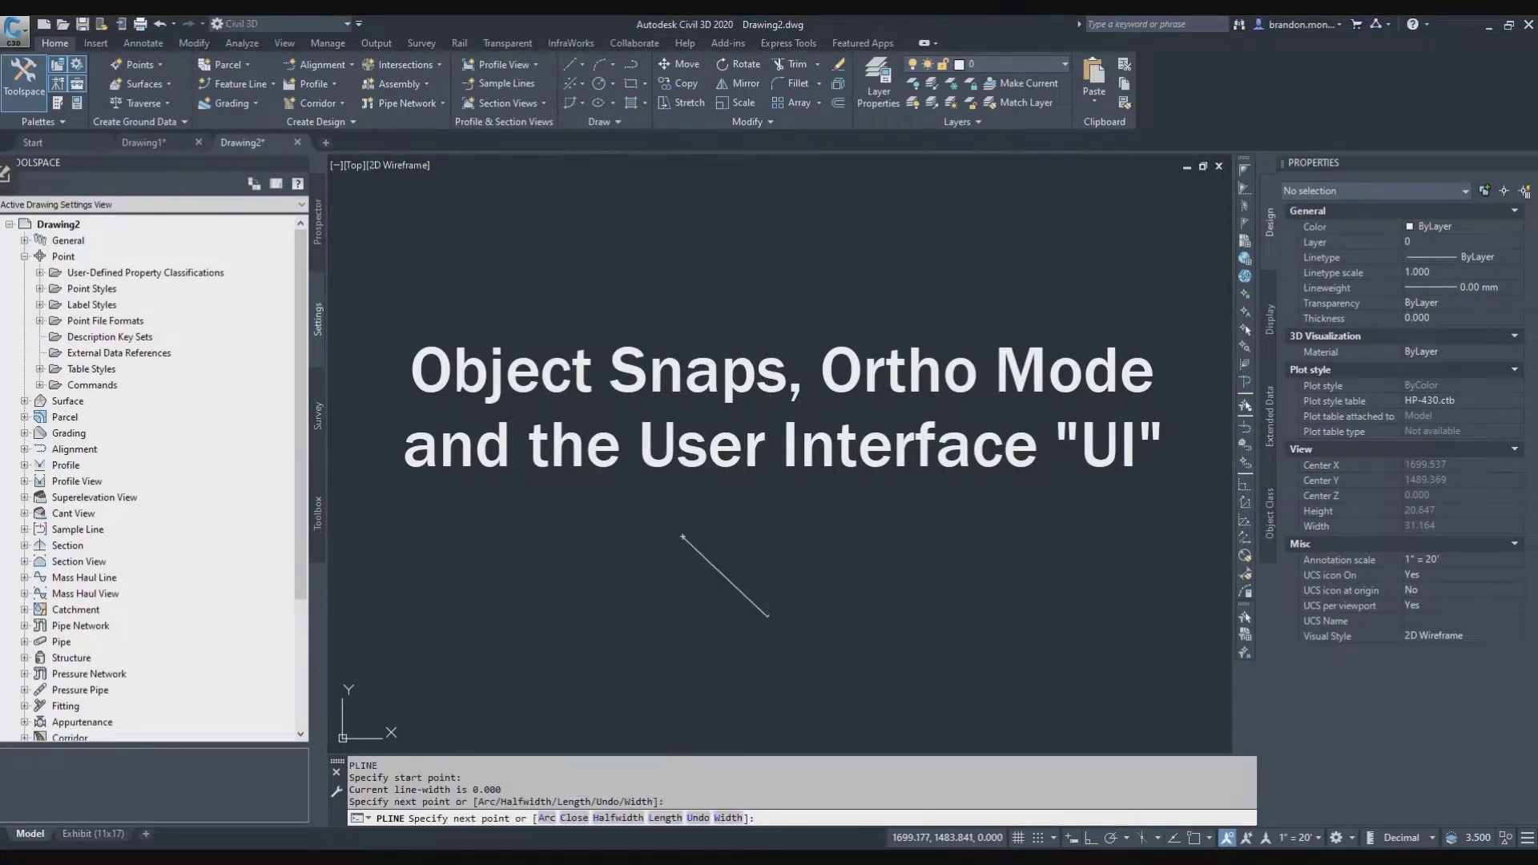
{"action": "left_click", "coordinate": [767, 617]}
{"action": "key", "text": "Return"}
- Draw a second single-segment polyline about 4.34 units long, from the upper right down to the first polyline's lower end, placed by eye
{"action": "key", "text": "Return"}
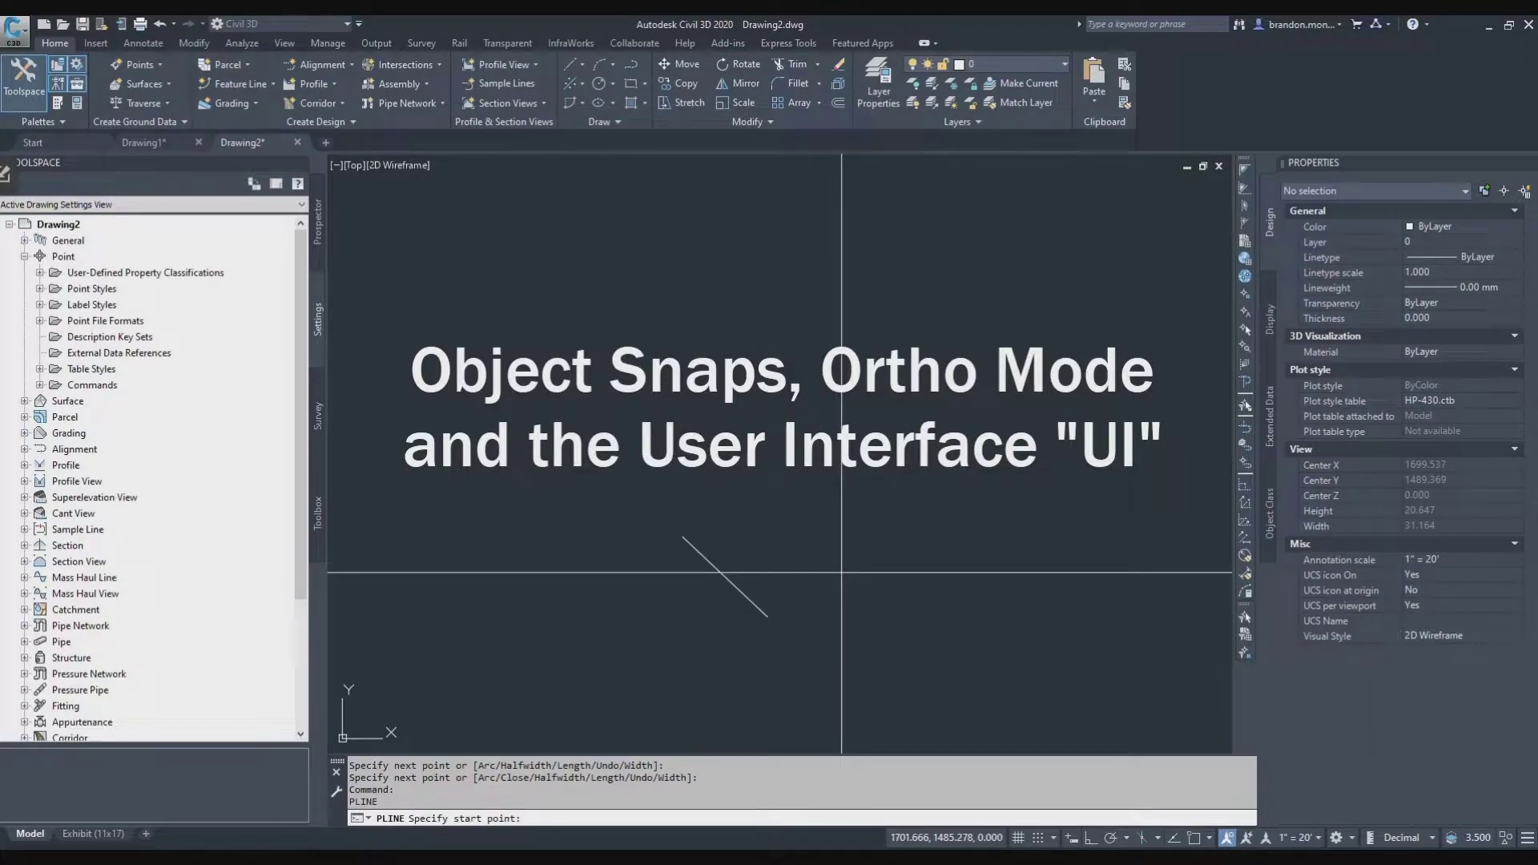
{"action": "scroll", "coordinate": [793, 577], "scroll_direction": "up", "scroll_amount": 5}
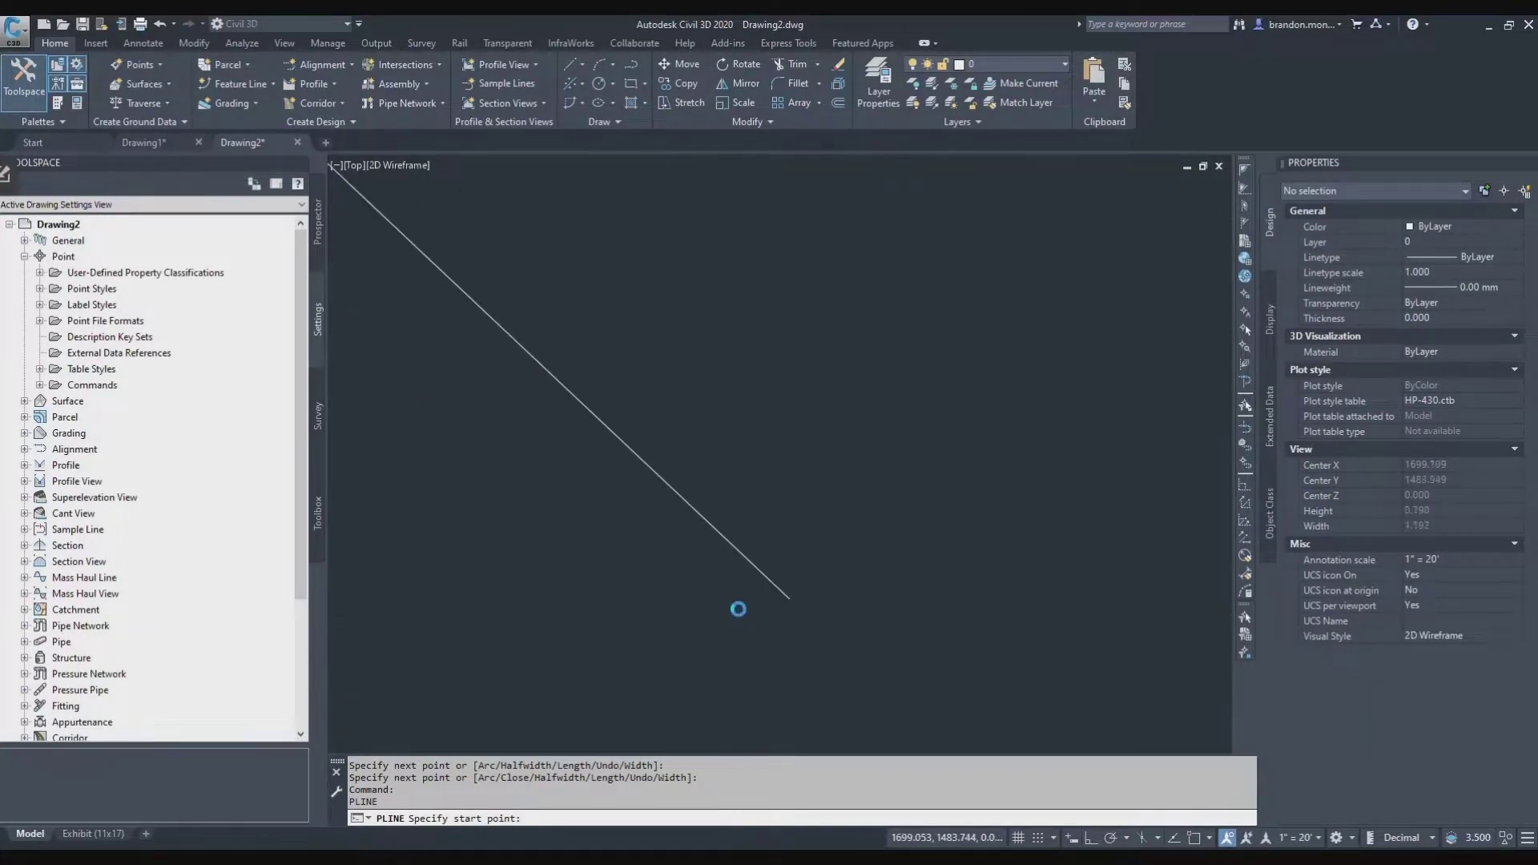
{"action": "scroll", "coordinate": [772, 606], "scroll_direction": "down", "scroll_amount": 5}
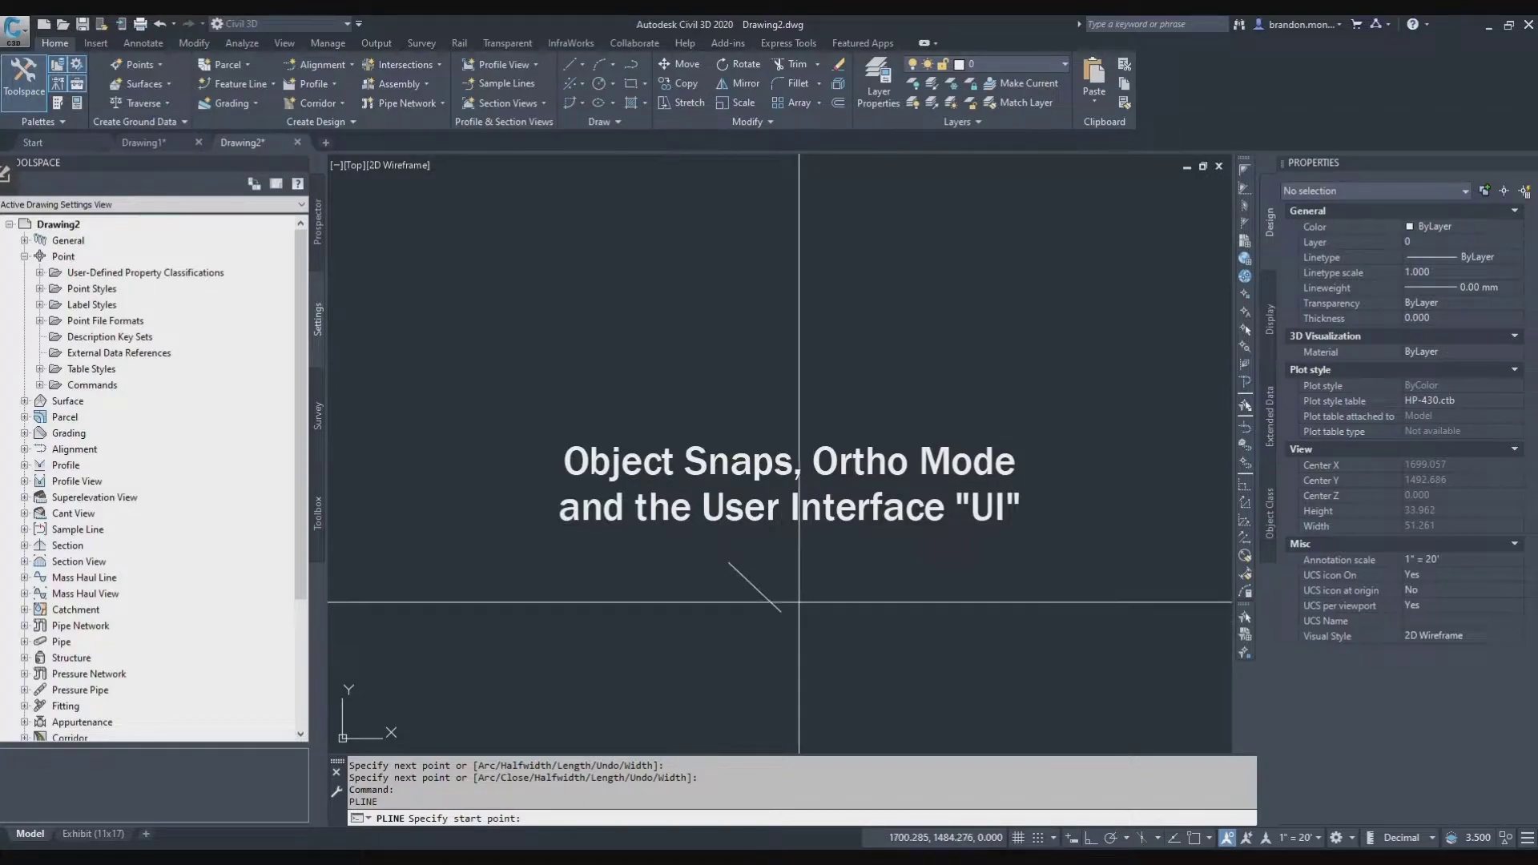
{"action": "scroll", "coordinate": [813, 595], "scroll_direction": "up", "scroll_amount": 4}
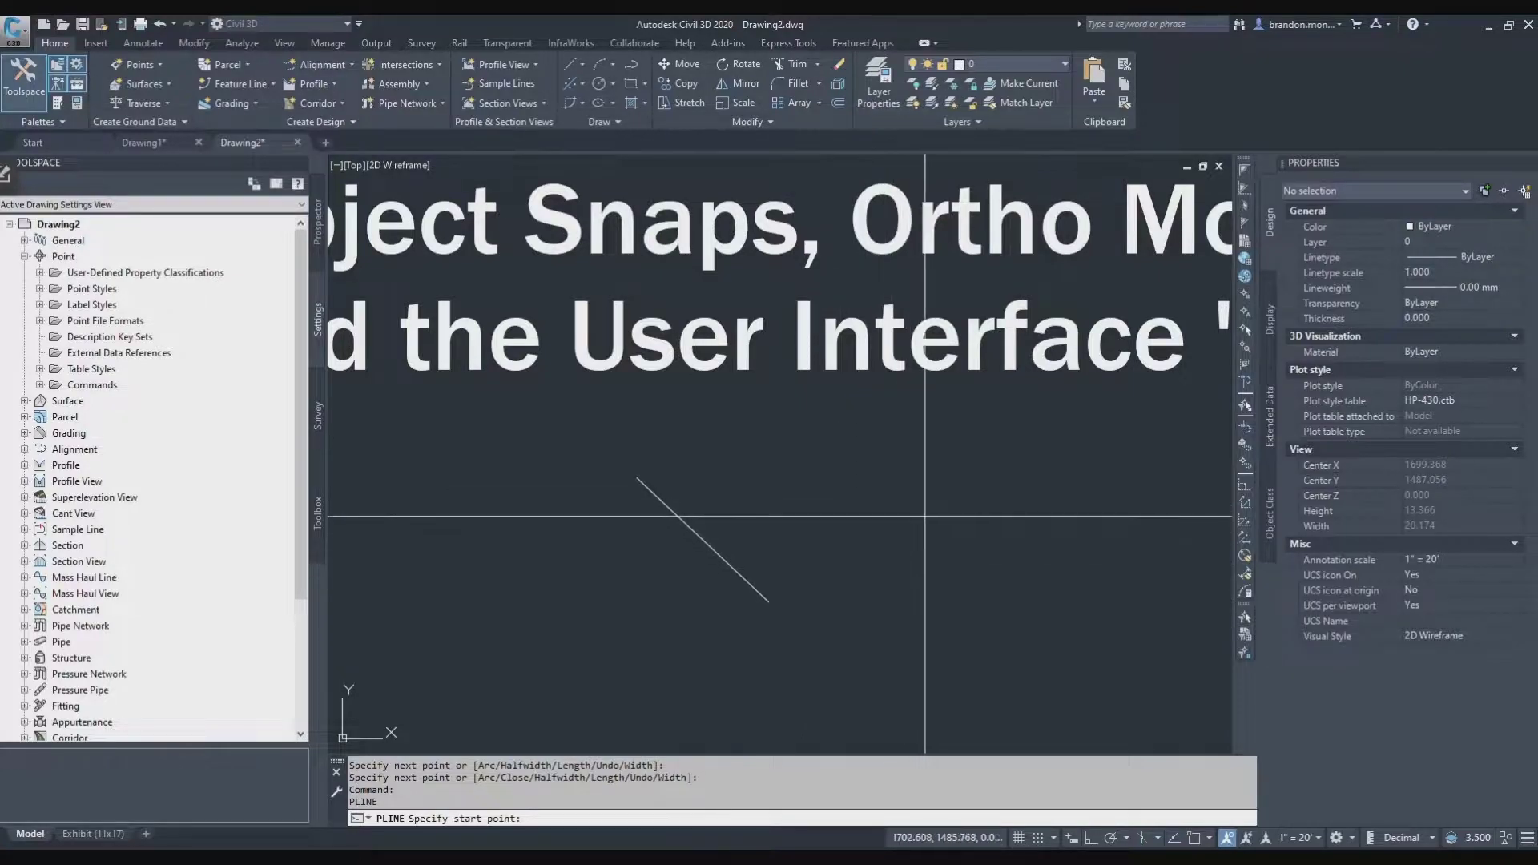
{"action": "left_click", "coordinate": [934, 500]}
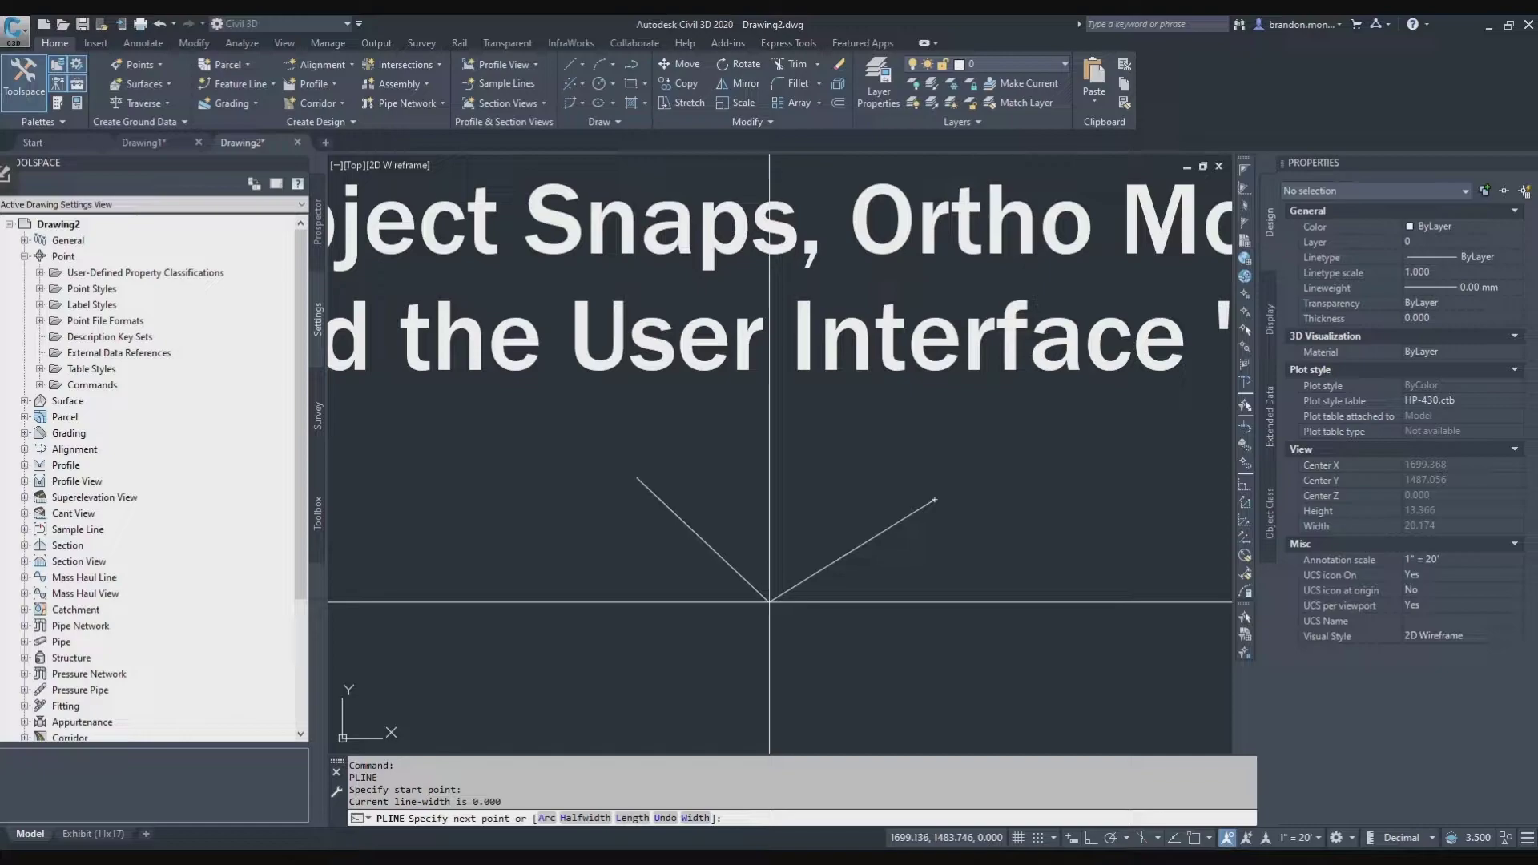
{"action": "left_click", "coordinate": [769, 596]}
{"action": "key", "text": "Return"}
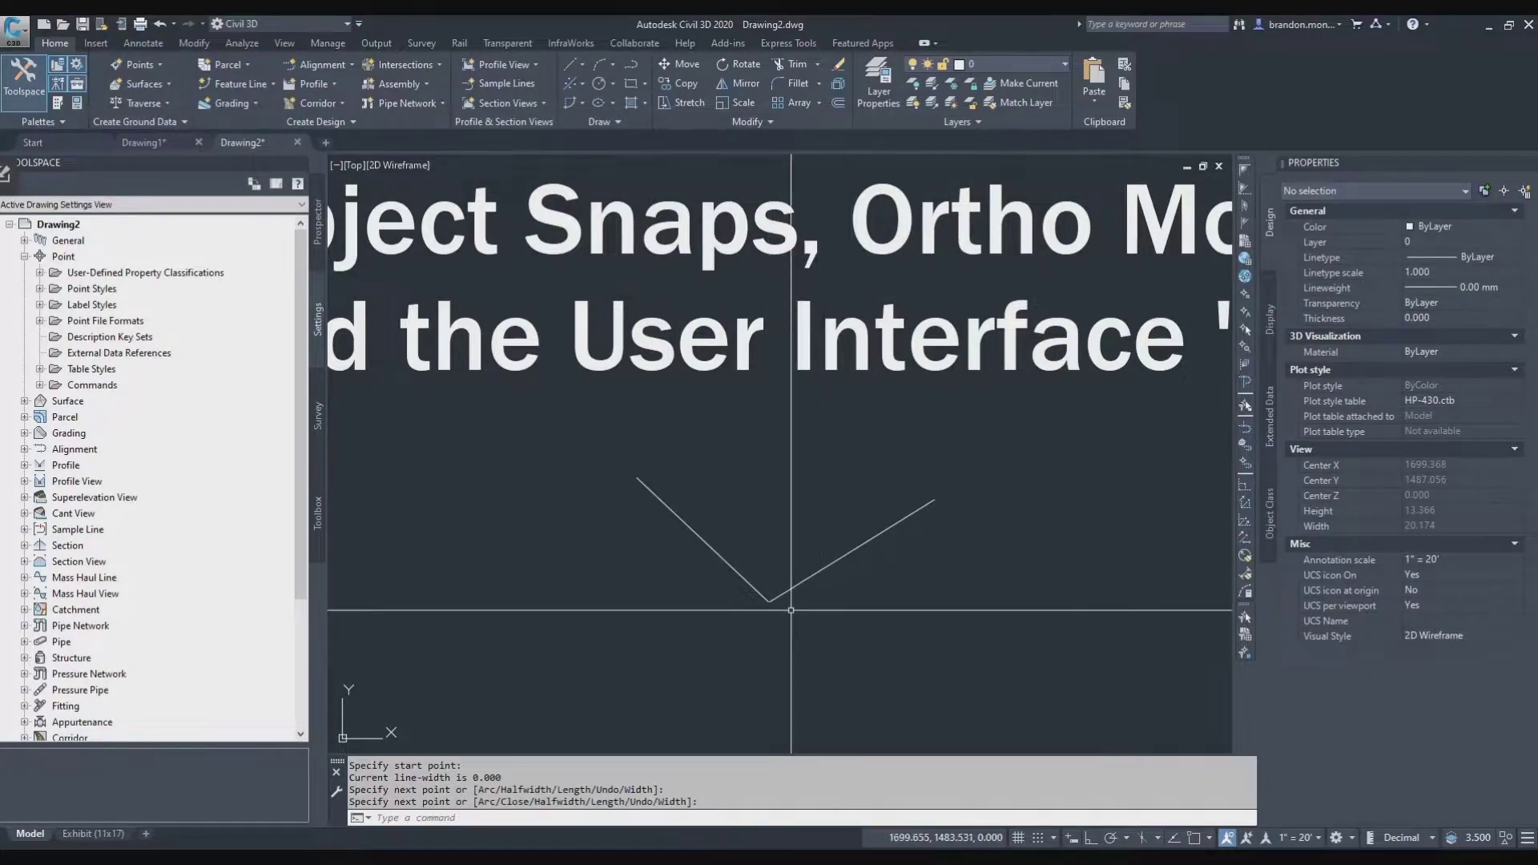
- Stretch the right polyline's lower endpoint onto the left polyline's lower end by eye and inspect the joint up close
{"action": "scroll", "coordinate": [775, 597], "scroll_direction": "up", "scroll_amount": 8}
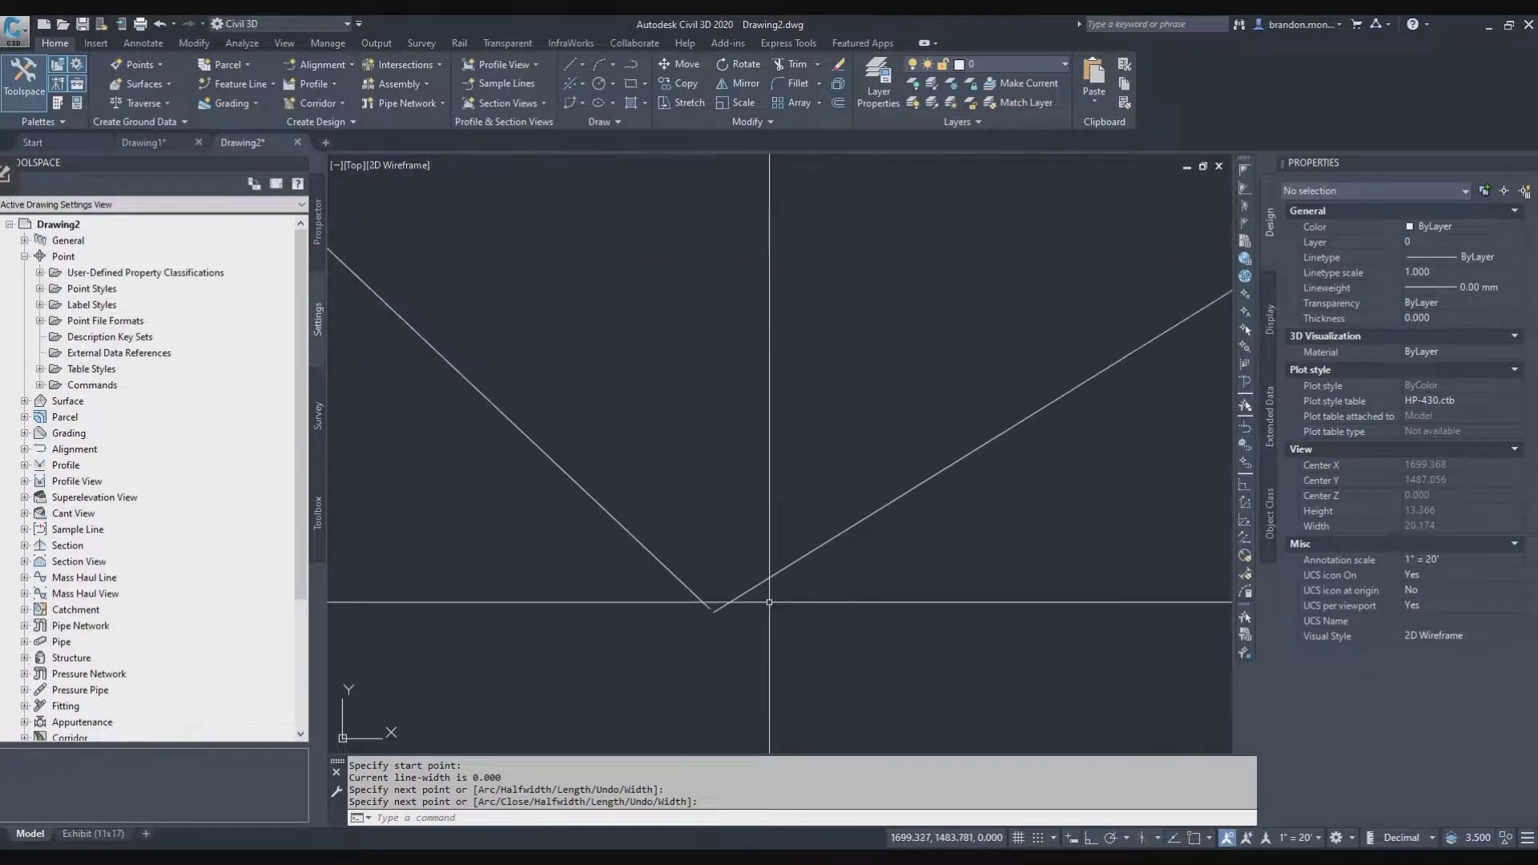
{"action": "scroll", "coordinate": [796, 566], "scroll_direction": "up", "scroll_amount": 15}
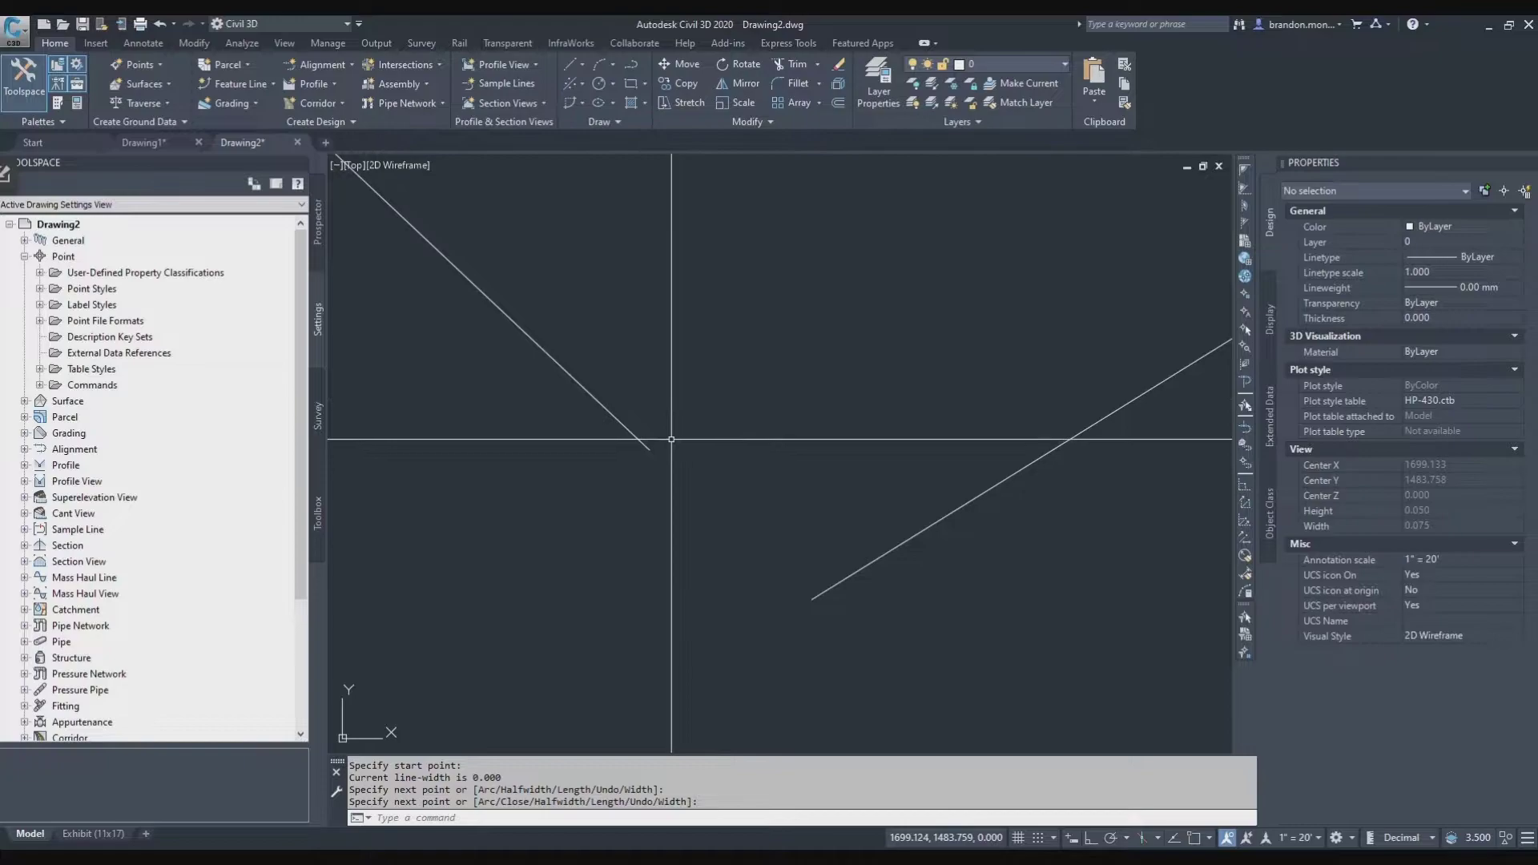
{"action": "left_click", "coordinate": [865, 611]}
{"action": "left_click", "coordinate": [810, 598]}
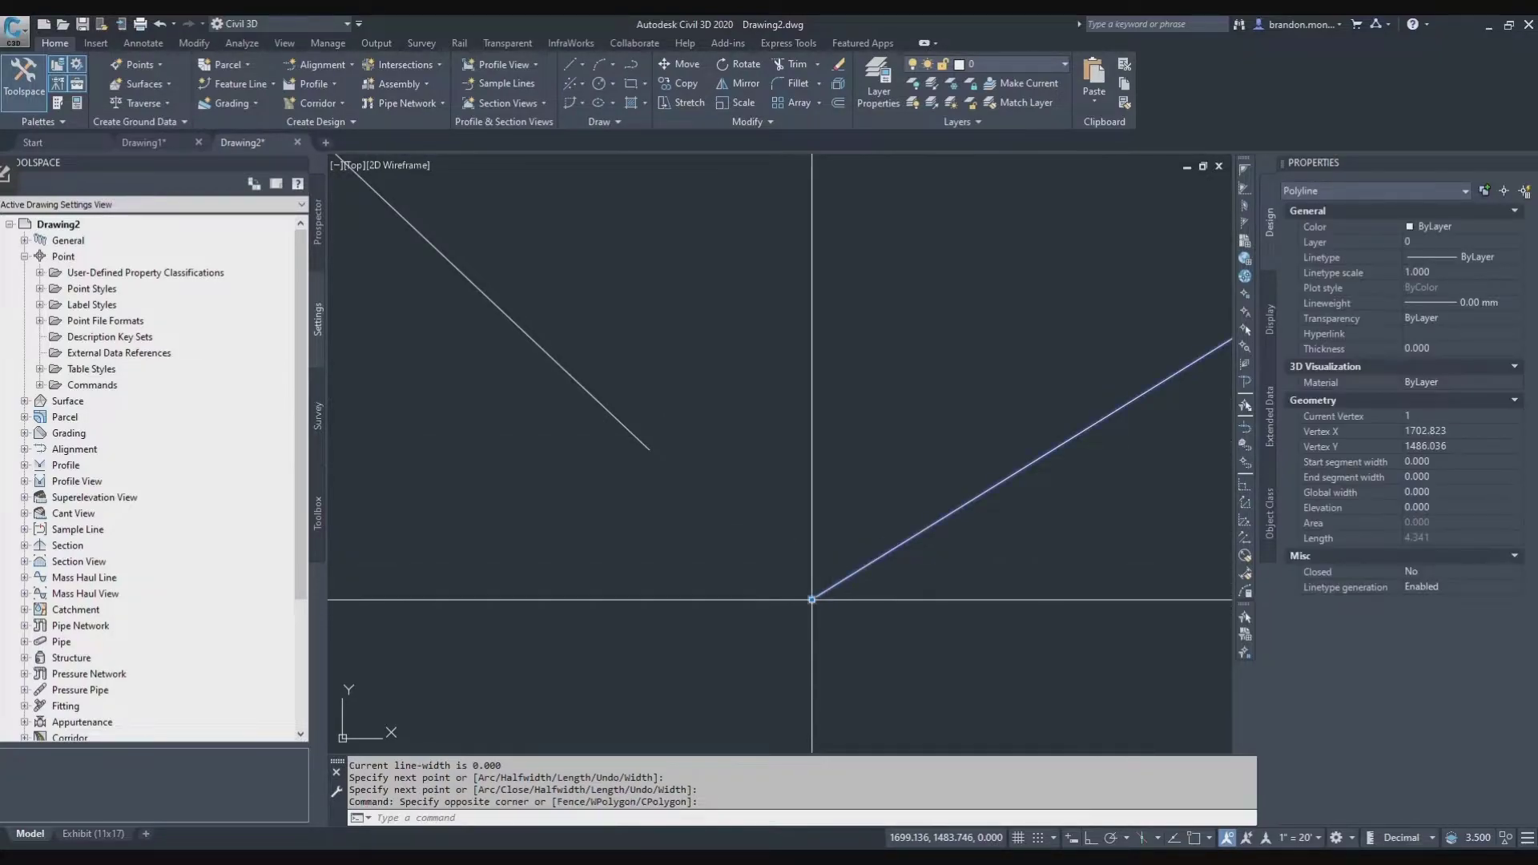
{"action": "left_click", "coordinate": [812, 599]}
{"action": "left_click", "coordinate": [649, 449]}
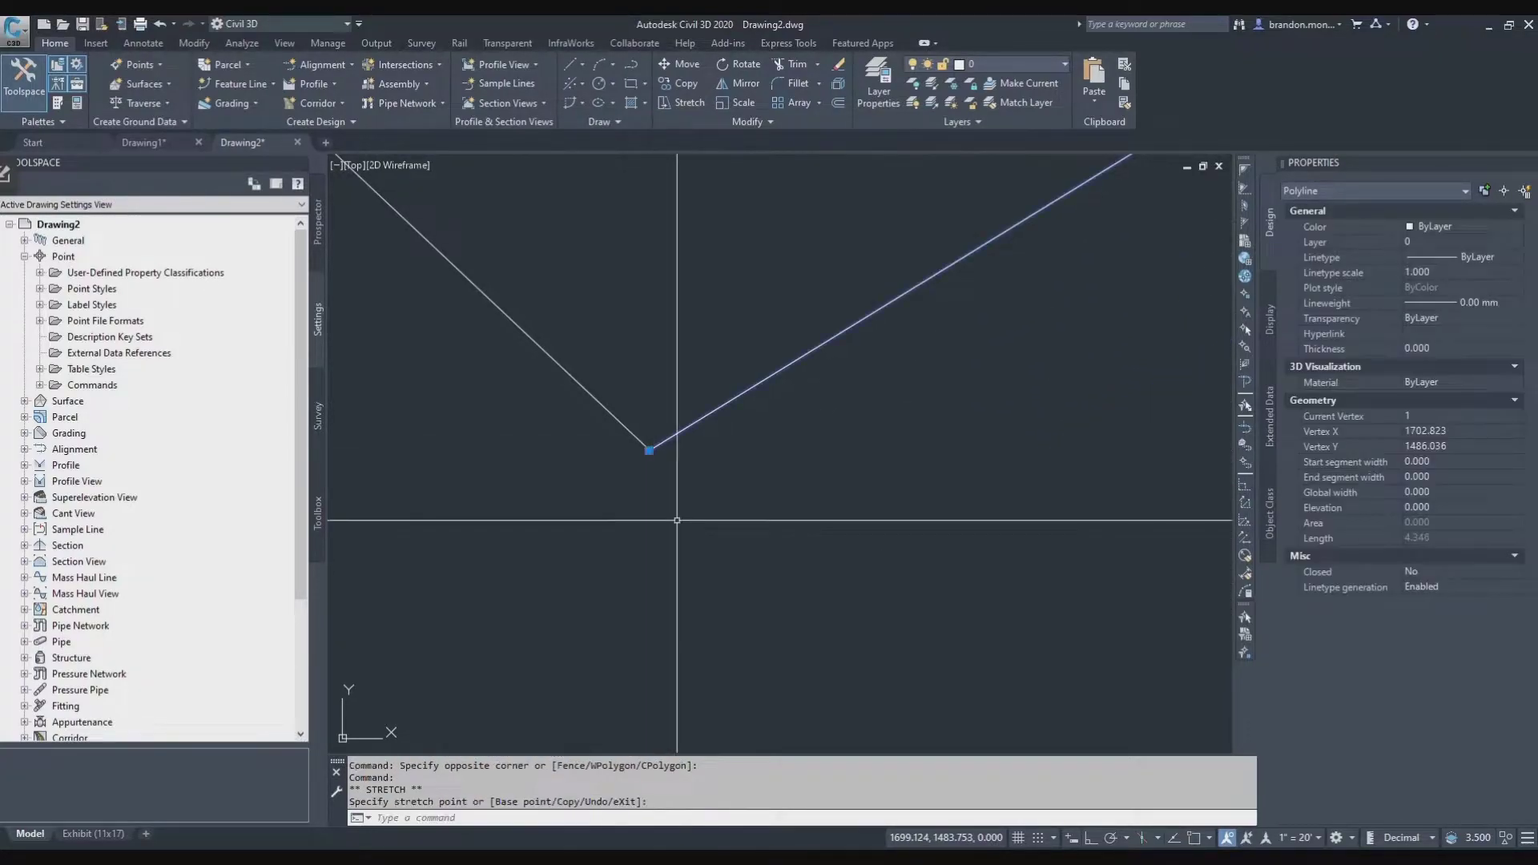
{"action": "key", "text": "Escape"}
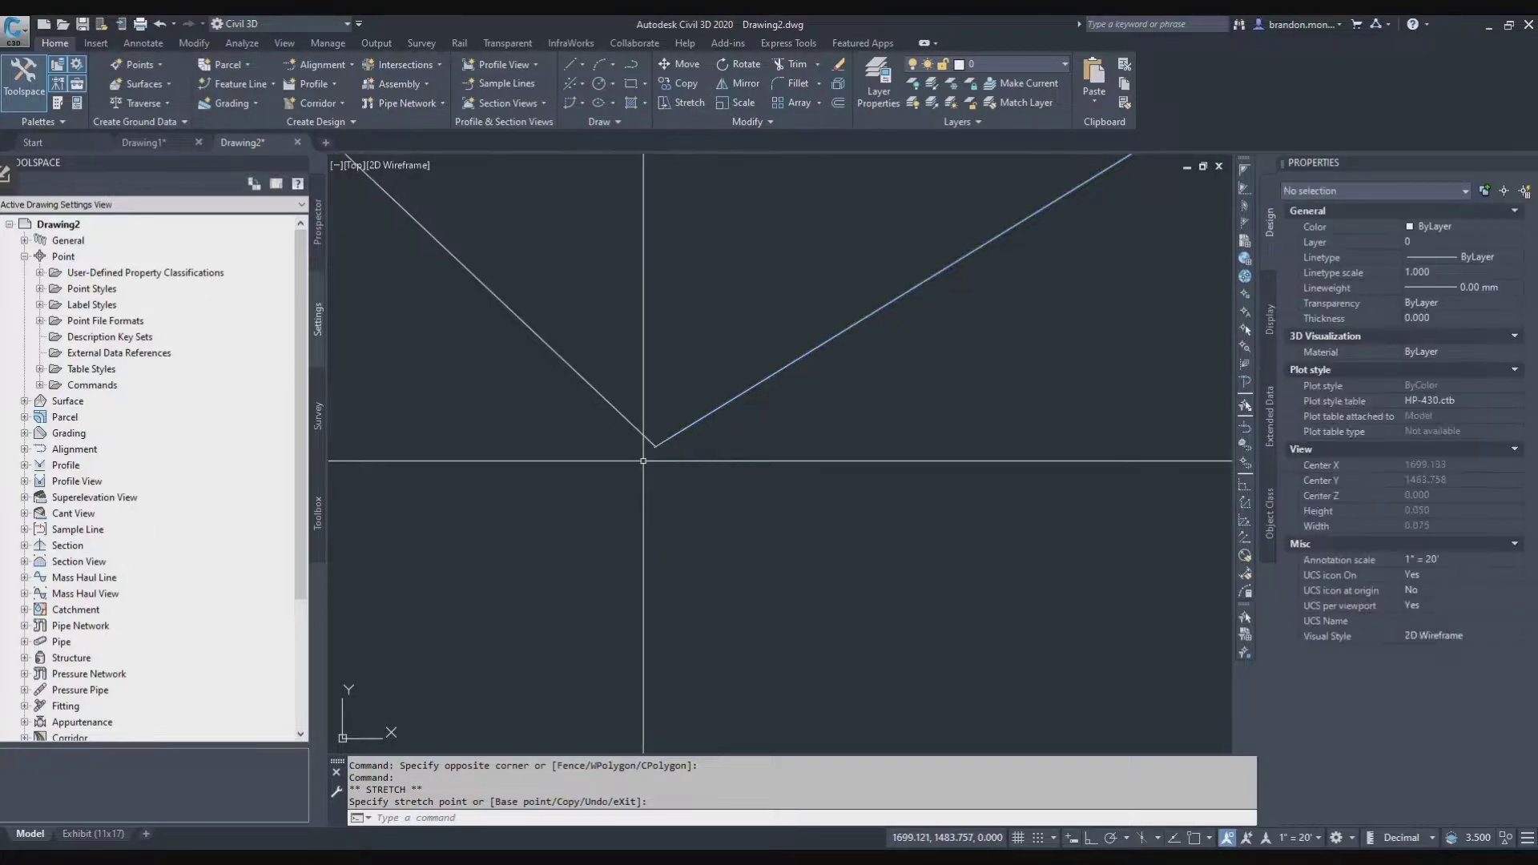
{"action": "middle_click_drag", "start_coordinate": [630, 473], "coordinate": [612, 491]}
{"action": "scroll", "coordinate": [619, 471], "scroll_direction": "up", "scroll_amount": 10}
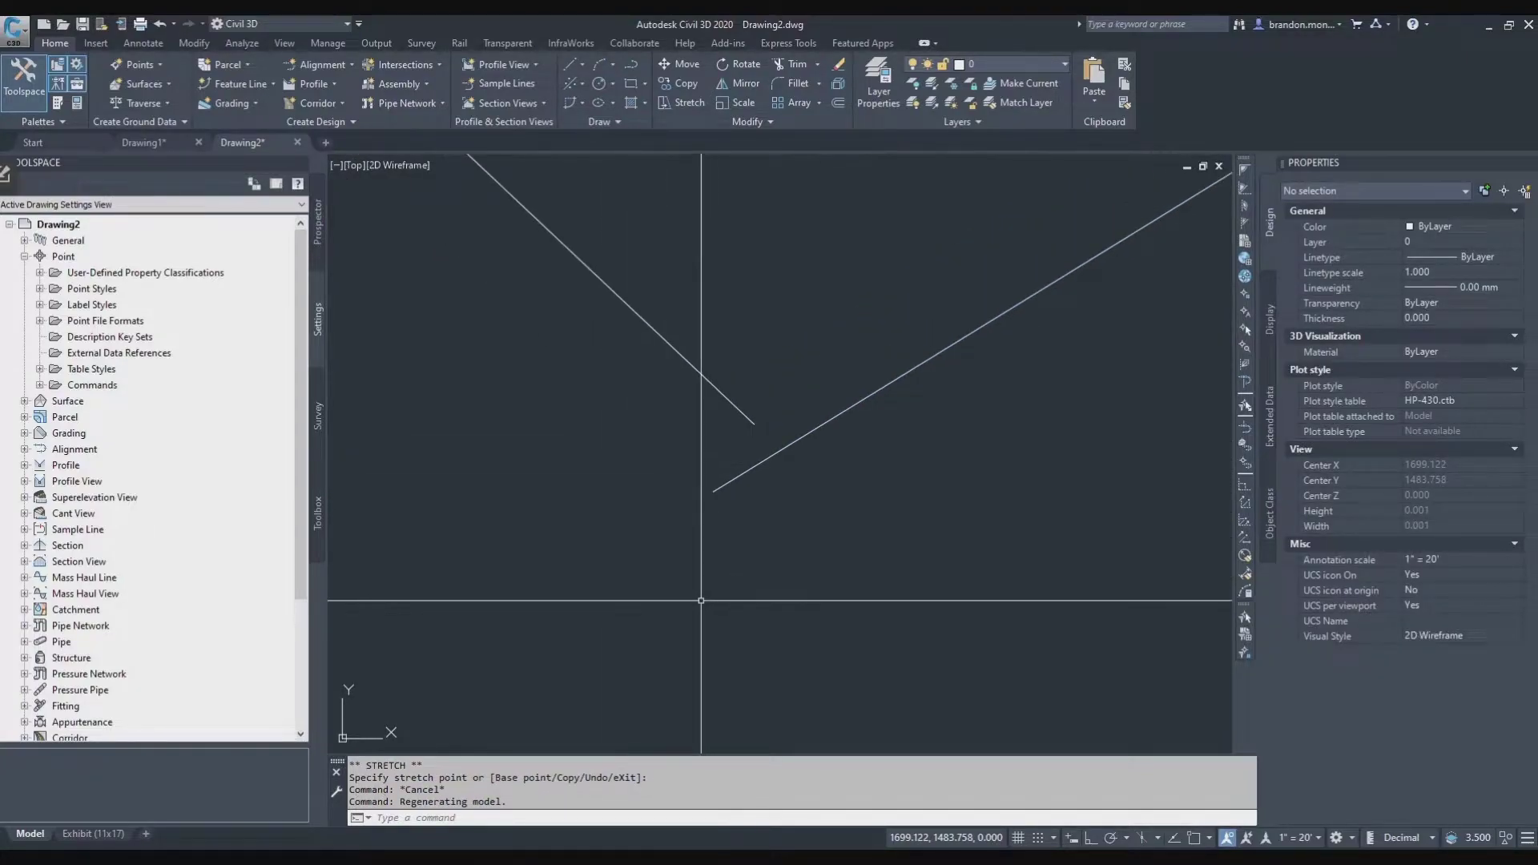
{"action": "scroll", "coordinate": [679, 600], "scroll_direction": "down", "scroll_amount": 10}
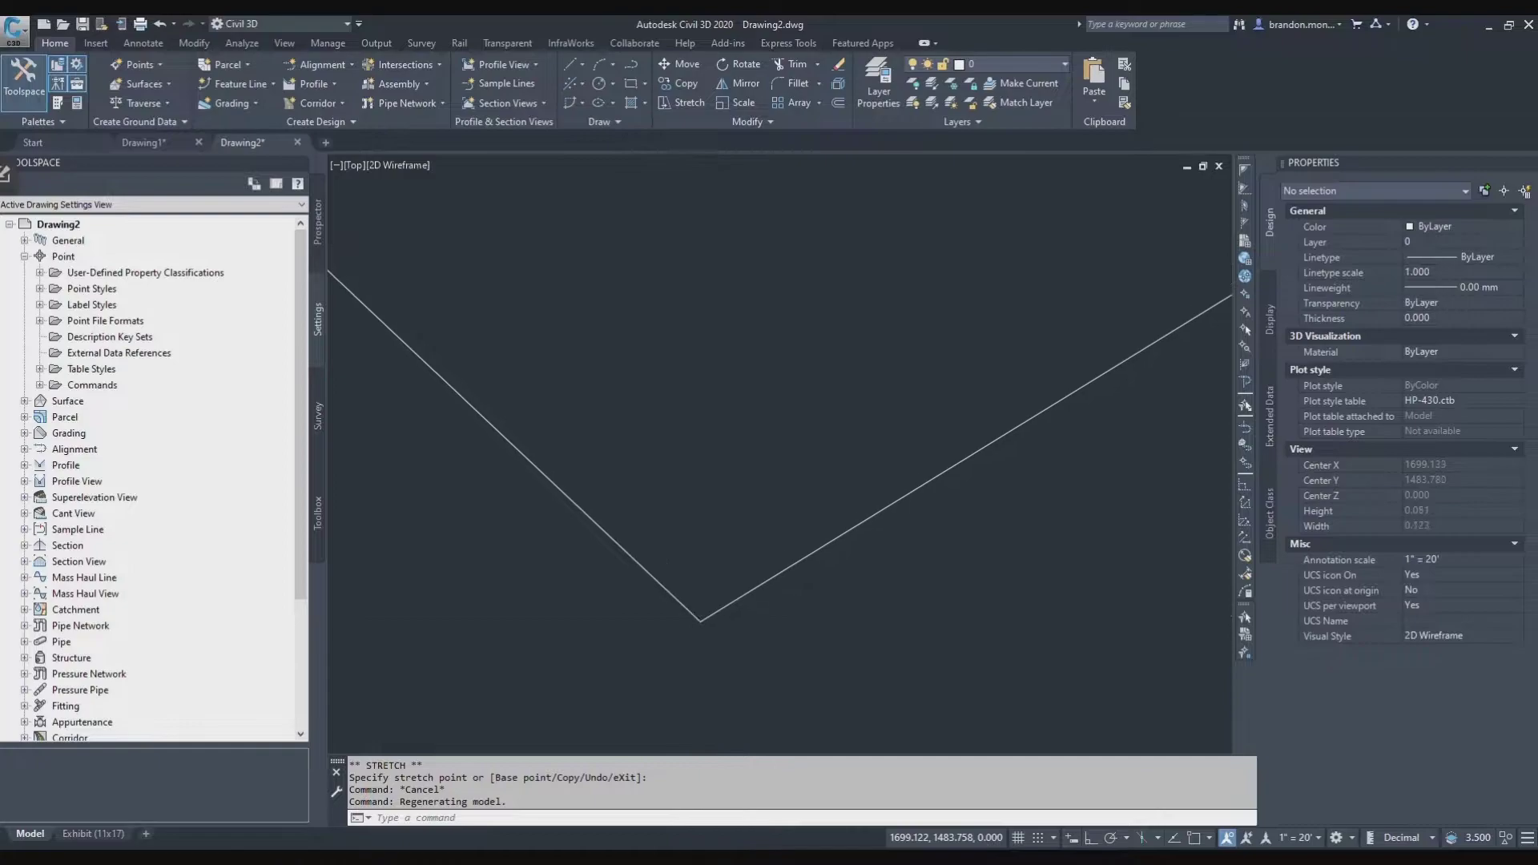
- Stretch the right polyline's lower endpoint away from the left polyline, down and to the right, and clear the selection
{"action": "scroll", "coordinate": [726, 617], "scroll_direction": "down", "scroll_amount": 10}
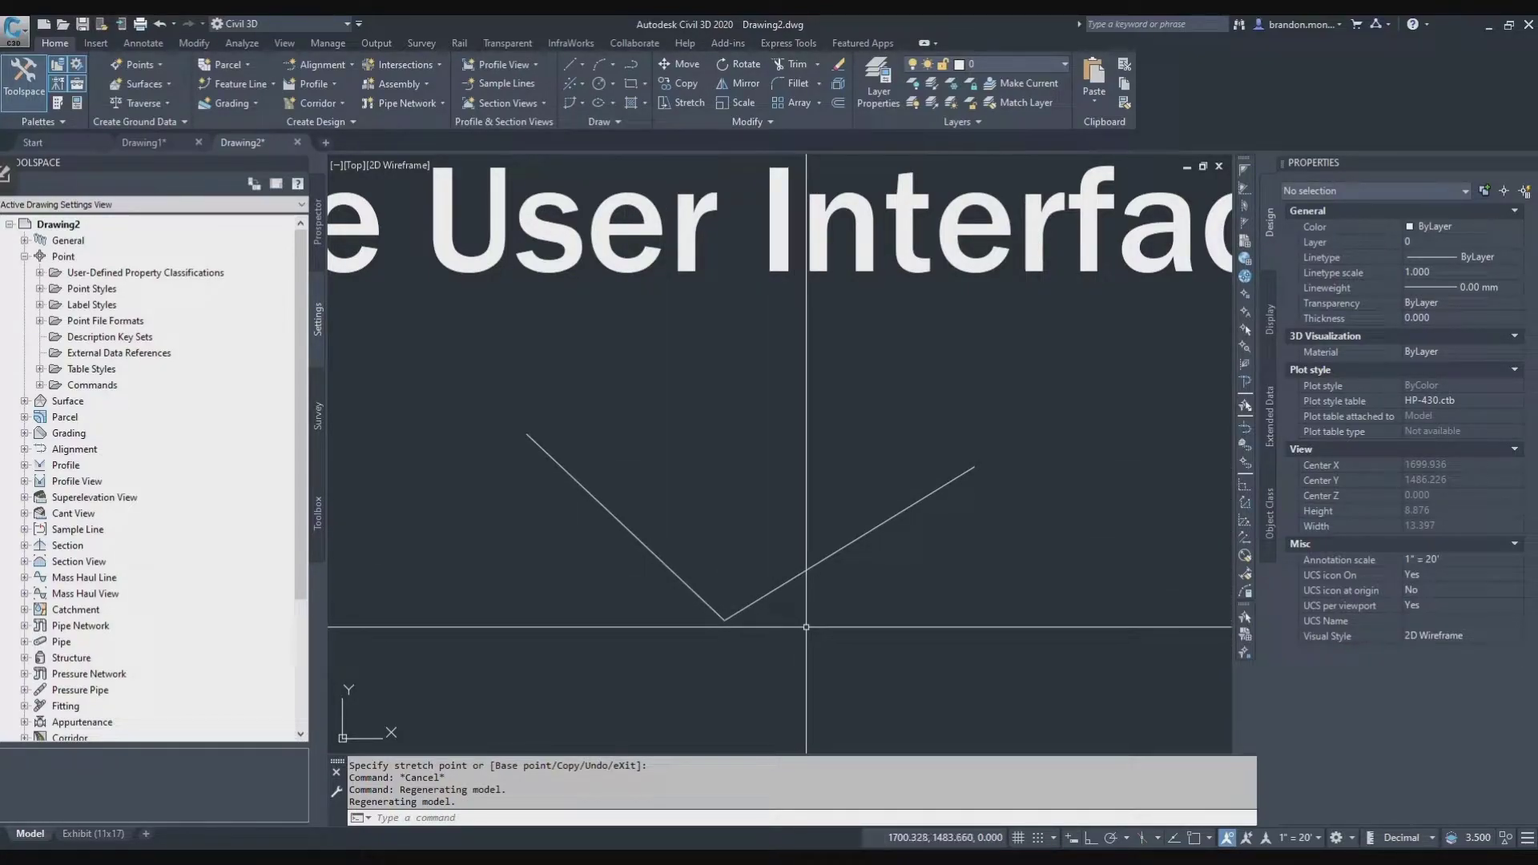
{"action": "left_click", "coordinate": [771, 591]}
{"action": "left_click", "coordinate": [782, 633]}
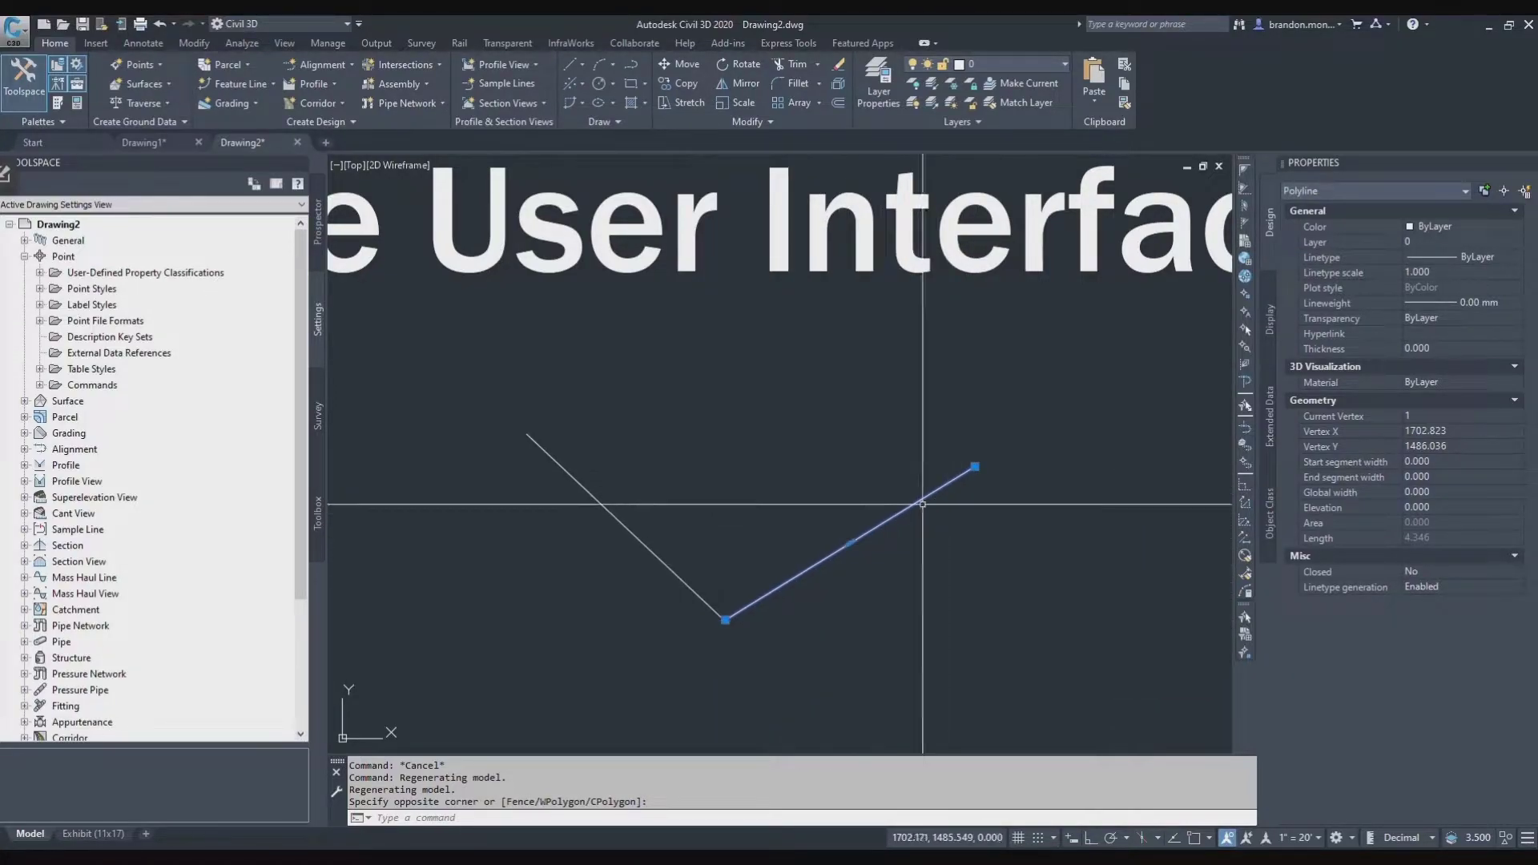
{"action": "left_click", "coordinate": [725, 619]}
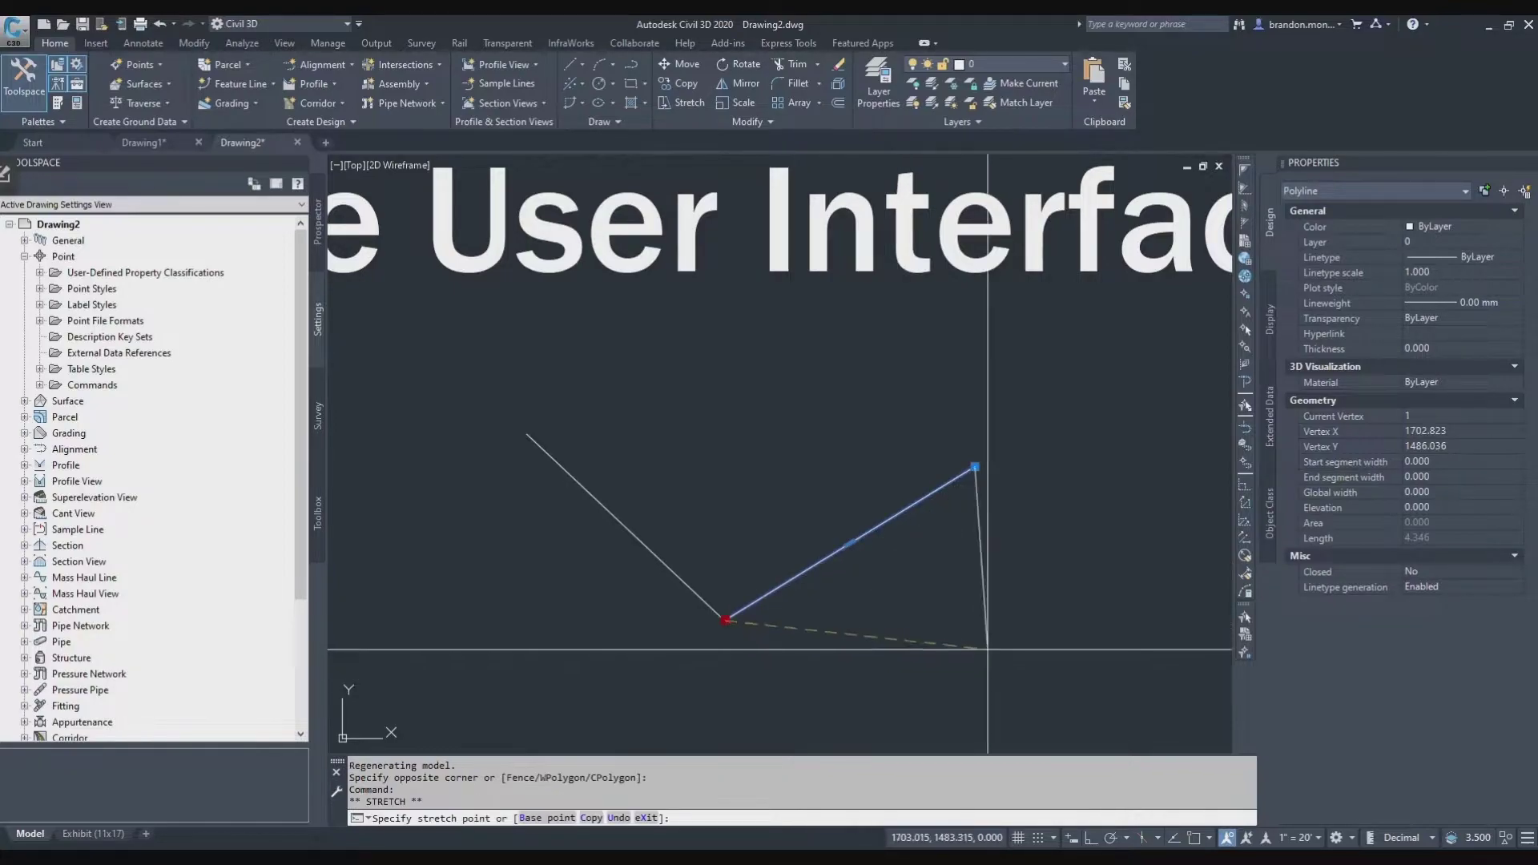
{"action": "left_click", "coordinate": [849, 679]}
{"action": "key", "text": "Escape"}
{"action": "key", "text": "Escape"}
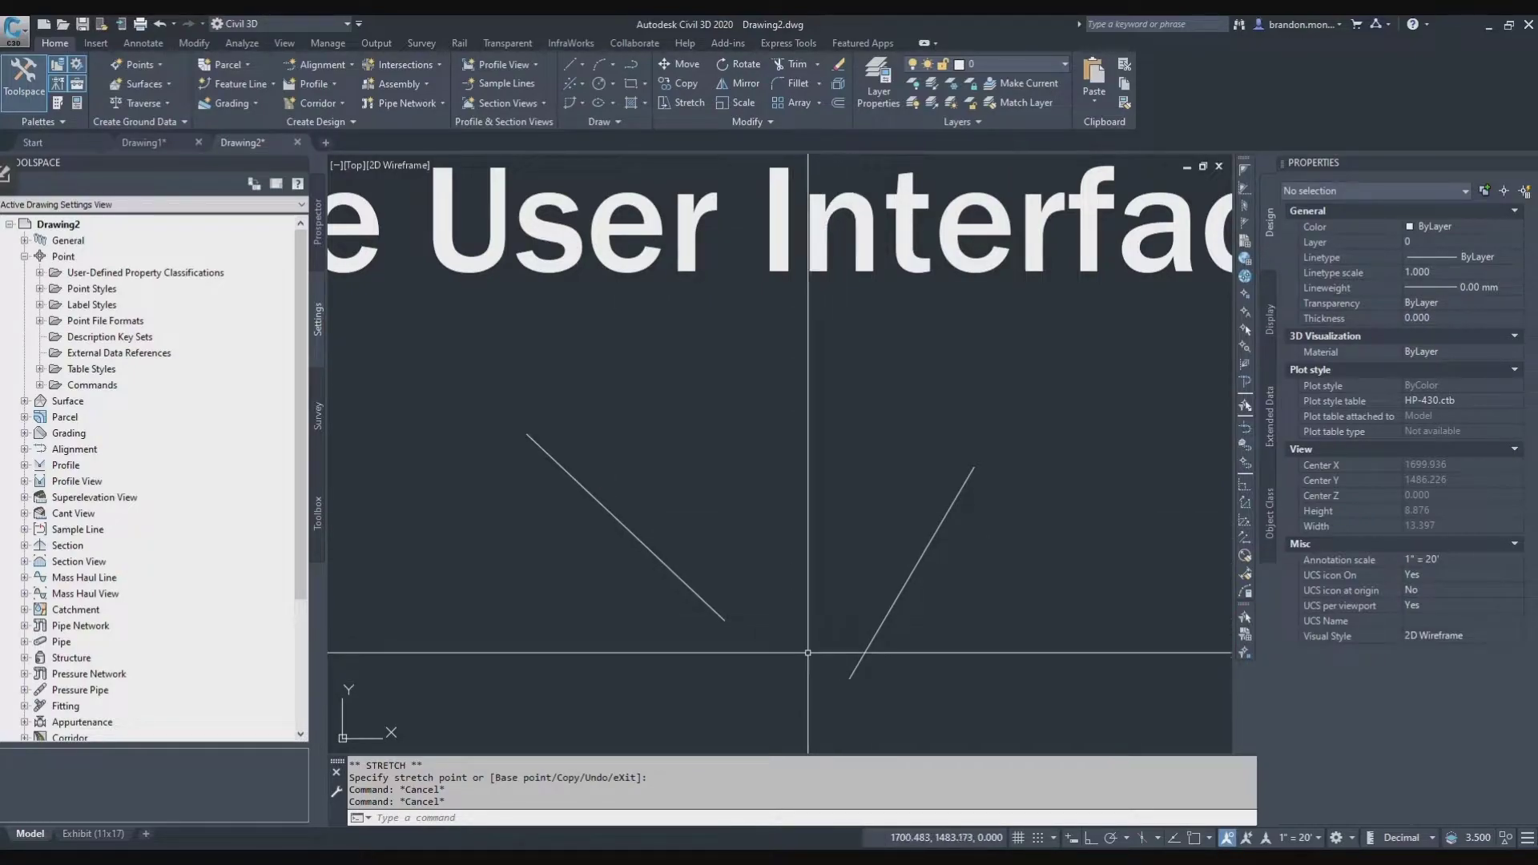
- Stretch the right polyline's lower endpoint onto the left polyline's lower end with a one-time Endpoint snap and inspect the joint up close
{"action": "left_click", "coordinate": [851, 675]}
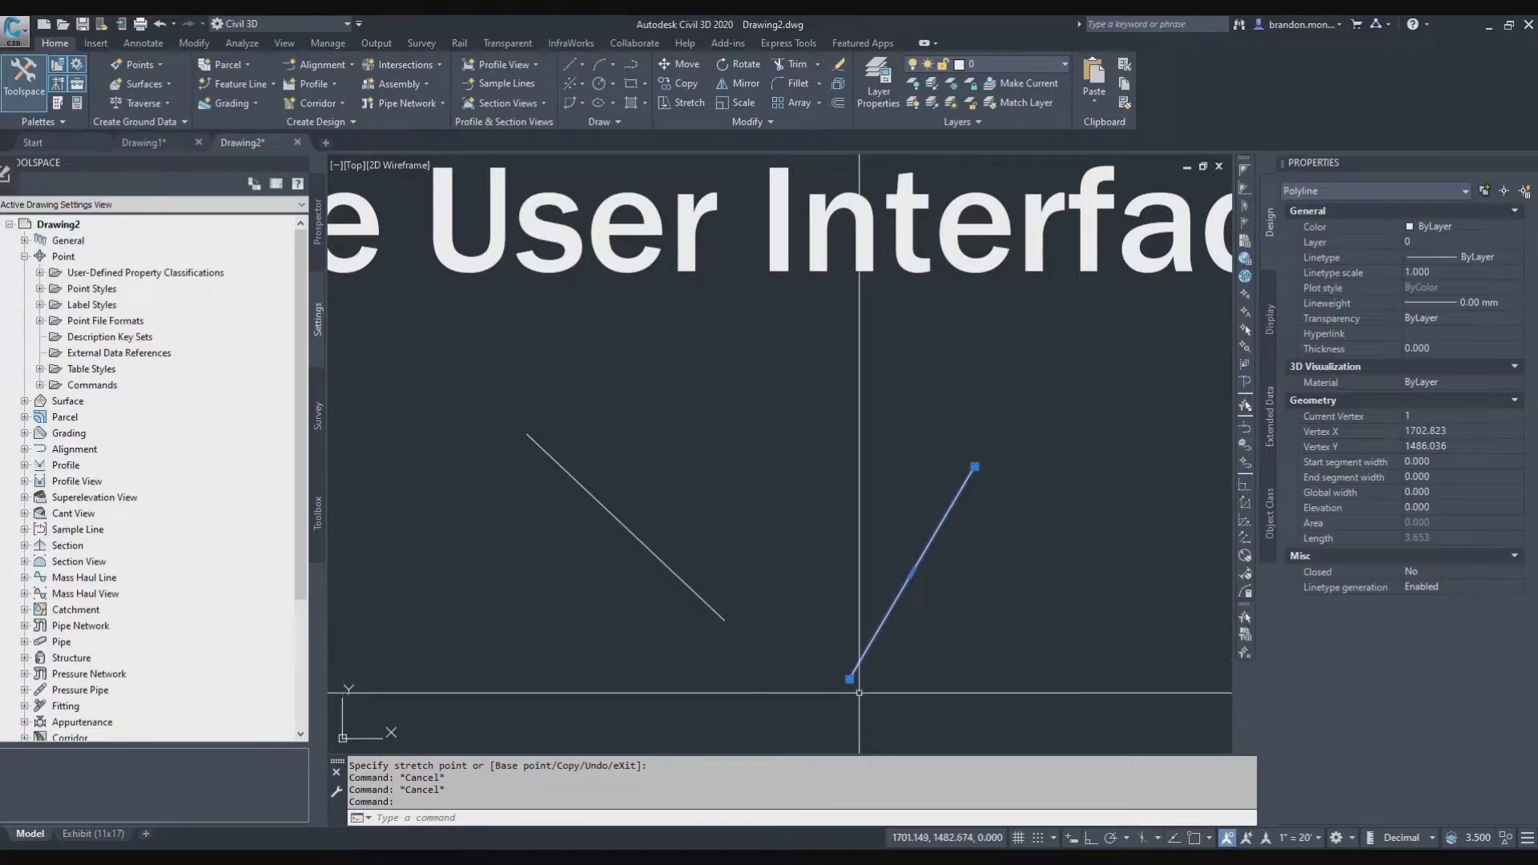
{"action": "left_click", "coordinate": [849, 678]}
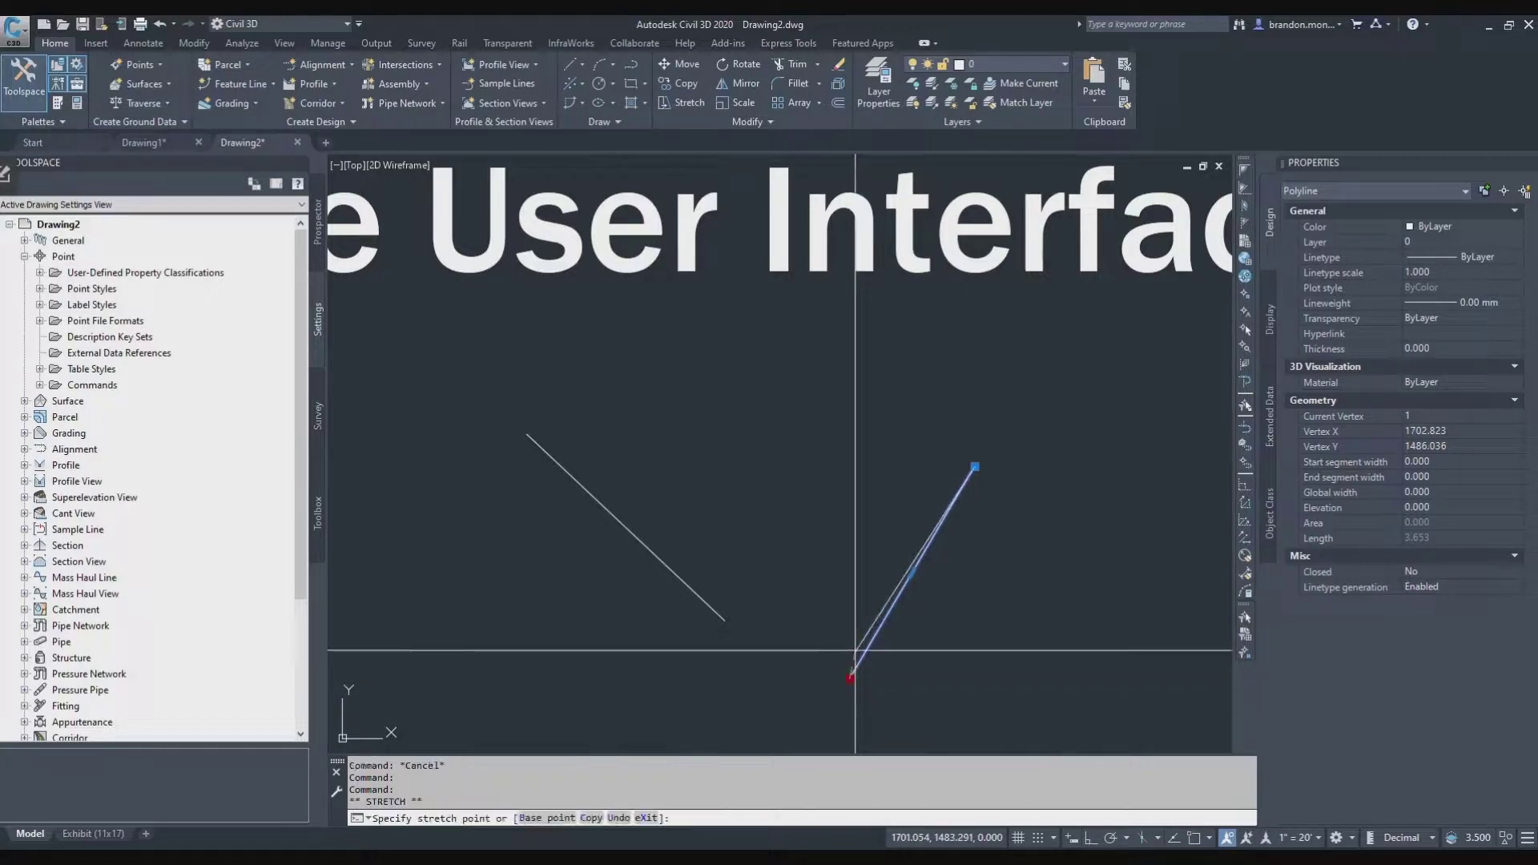
{"action": "right_click", "coordinate": [741, 542], "text": "shift"}
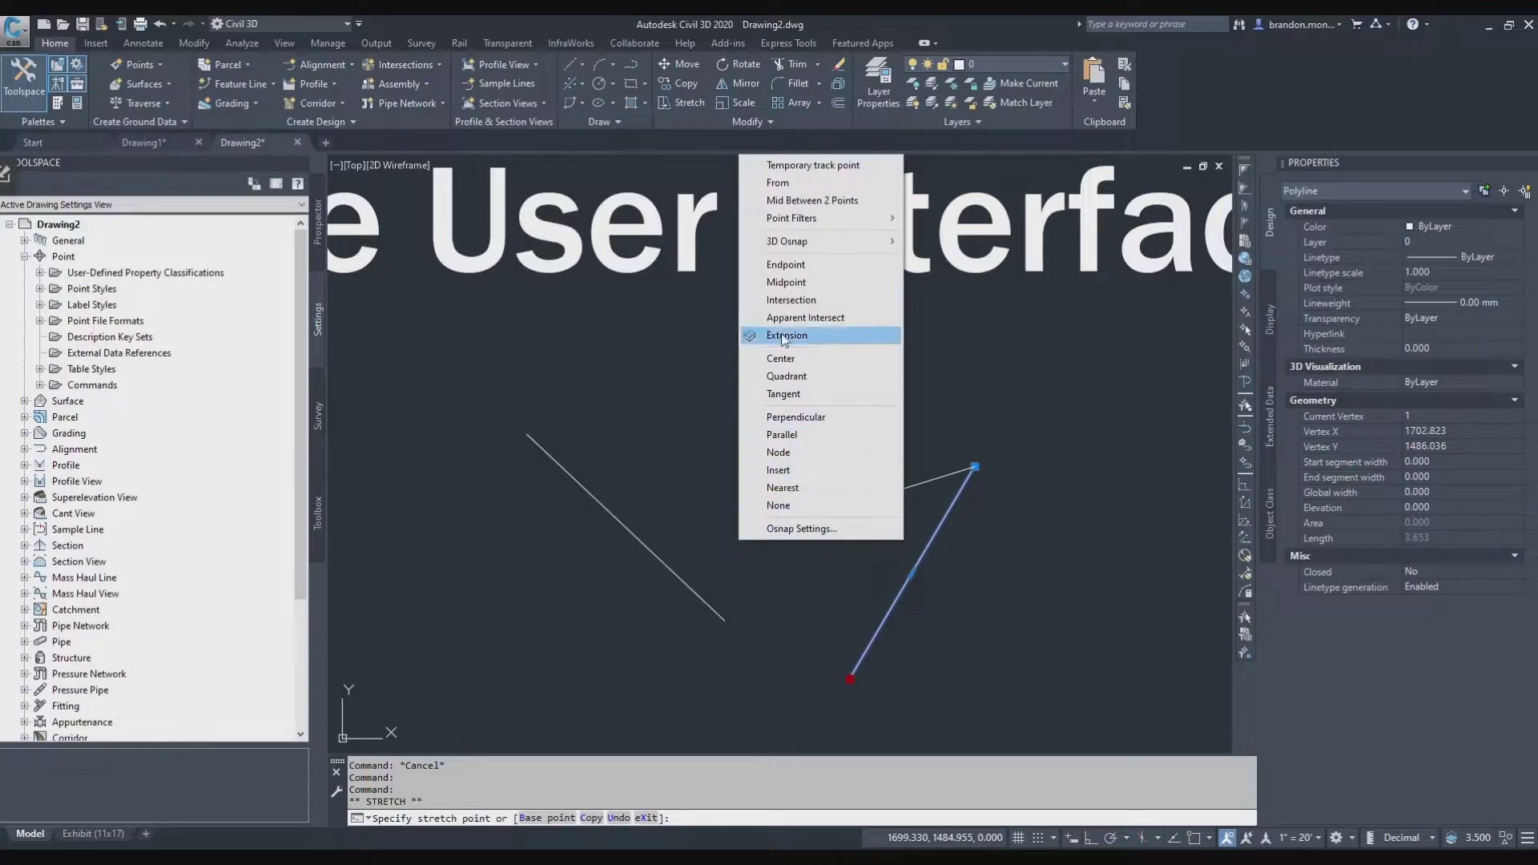
{"action": "left_click", "coordinate": [789, 265]}
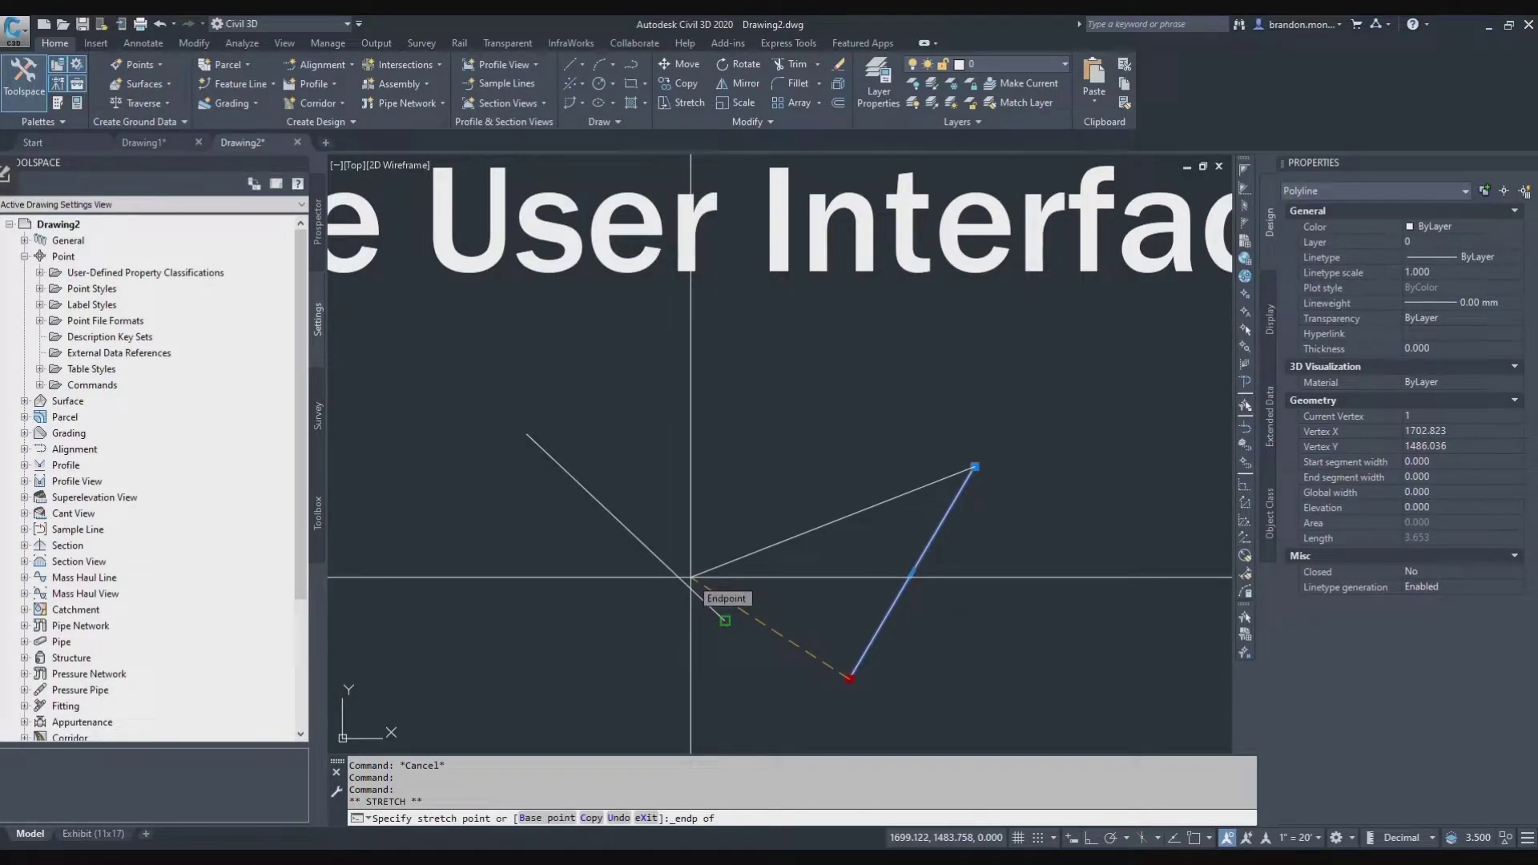
{"action": "left_click", "coordinate": [690, 576]}
{"action": "scroll", "coordinate": [732, 607], "scroll_direction": "up", "scroll_amount": 4}
{"action": "key", "text": "Escape"}
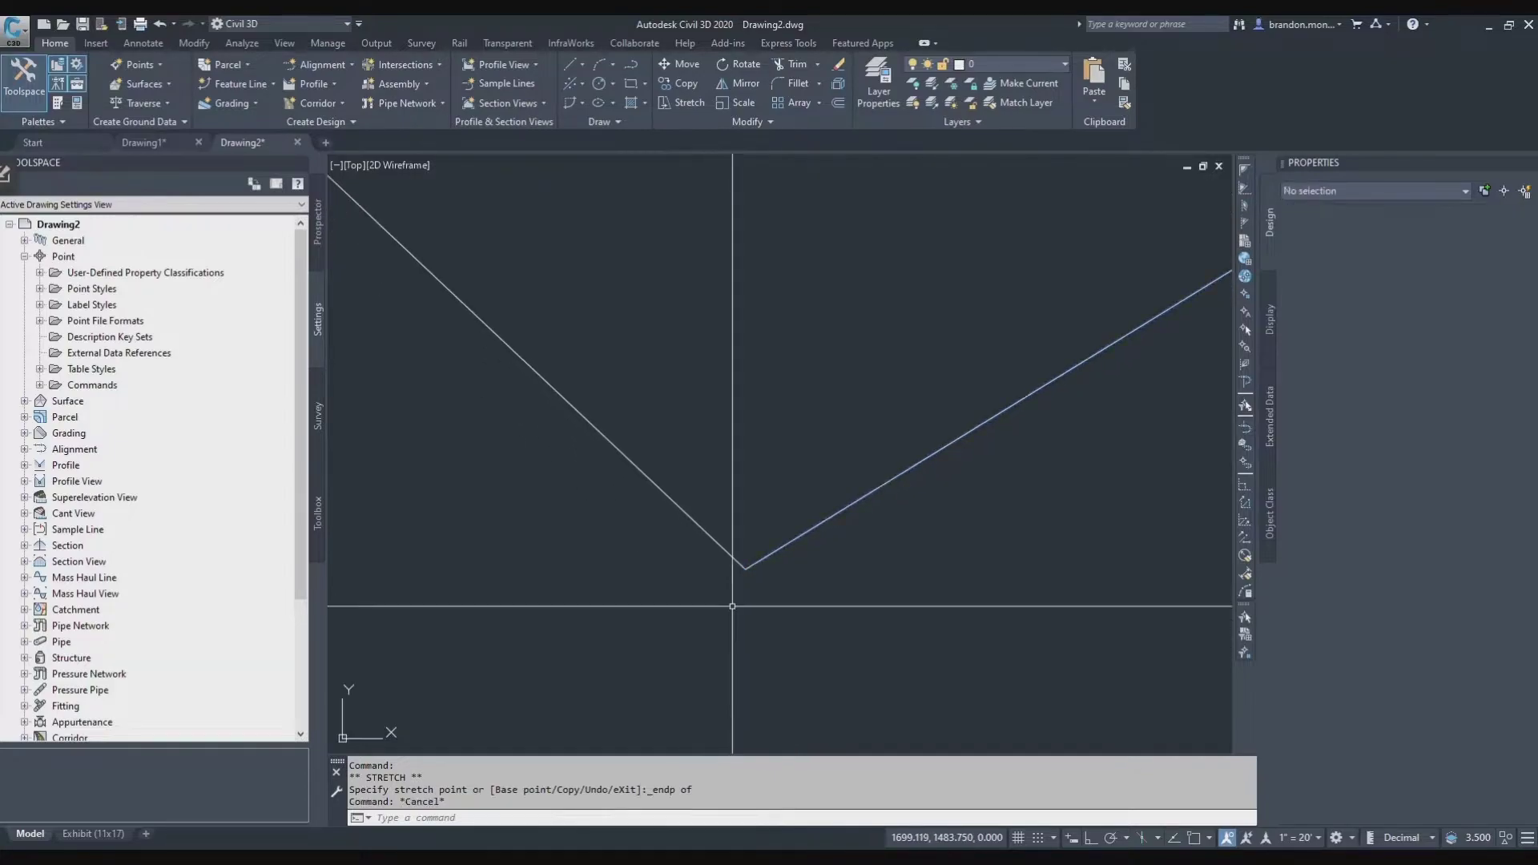
{"action": "scroll", "coordinate": [732, 606], "scroll_direction": "up", "scroll_amount": 3}
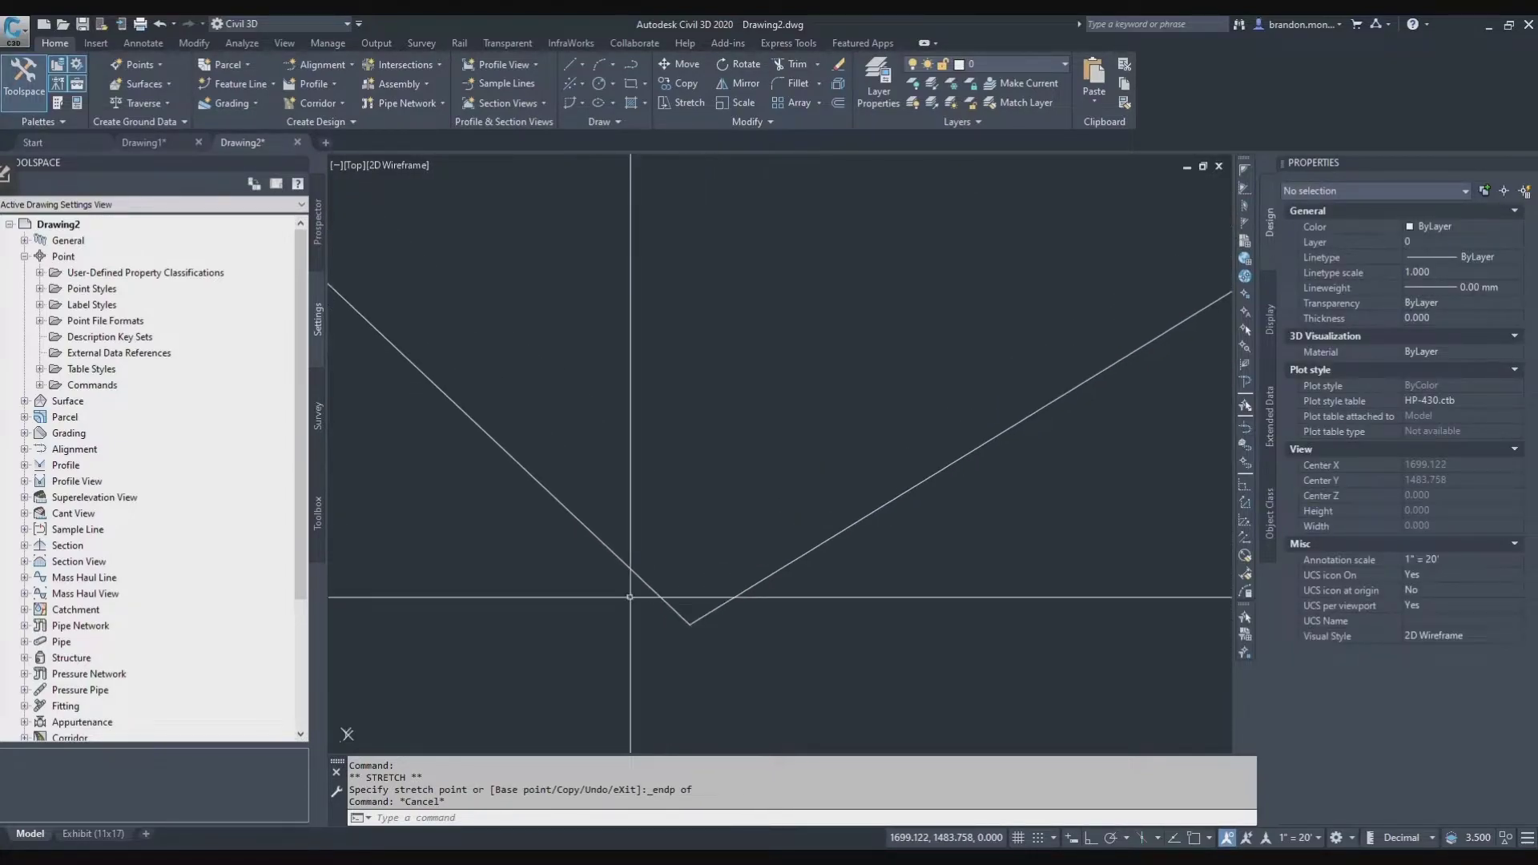
{"action": "scroll", "coordinate": [630, 597], "scroll_direction": "down", "scroll_amount": 2}
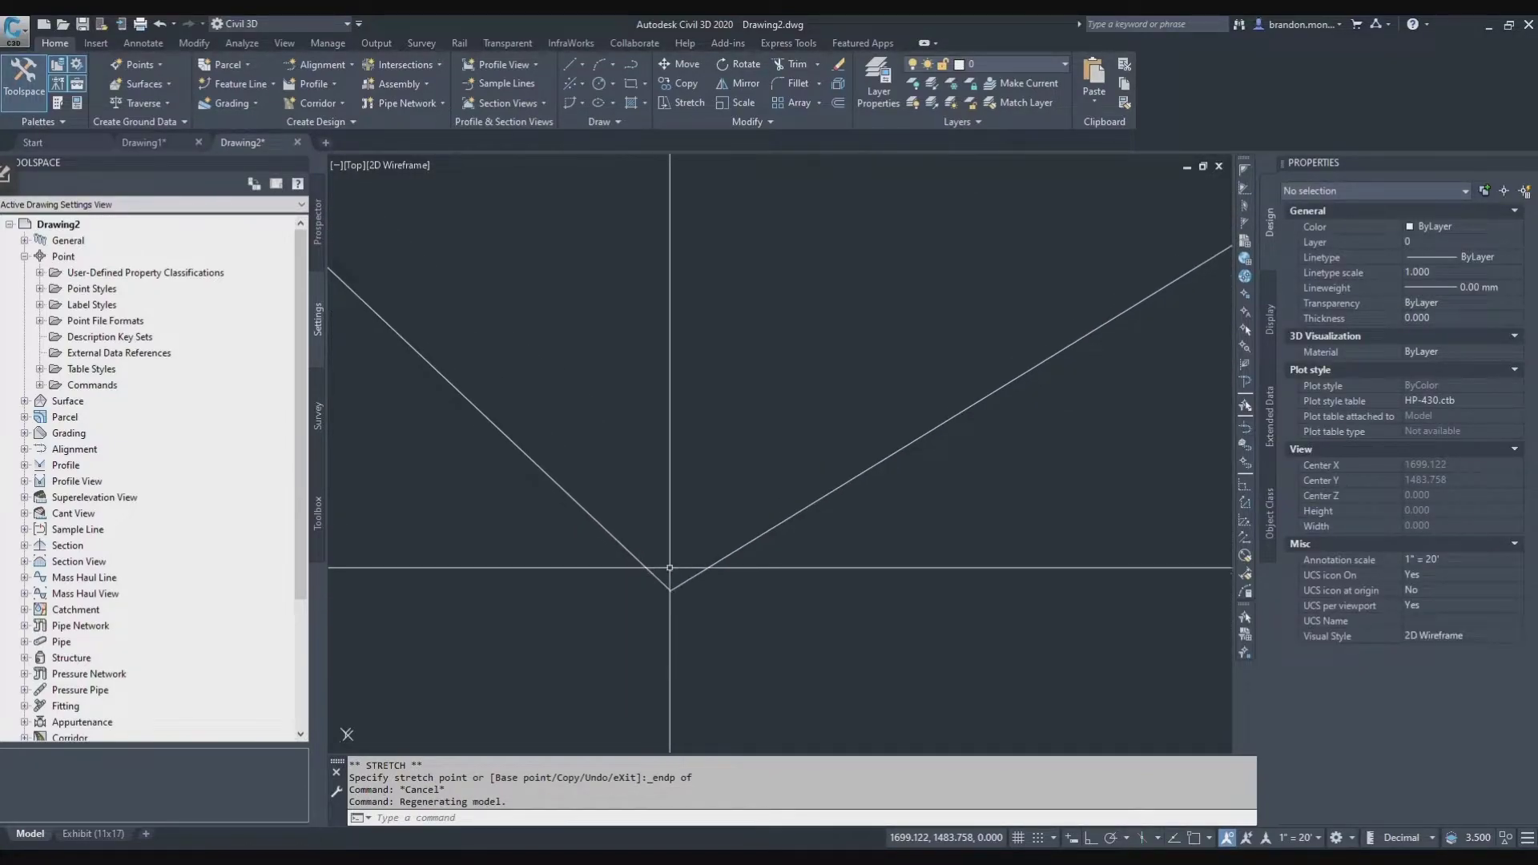
{"action": "scroll", "coordinate": [703, 632], "scroll_direction": "down", "scroll_amount": 3}
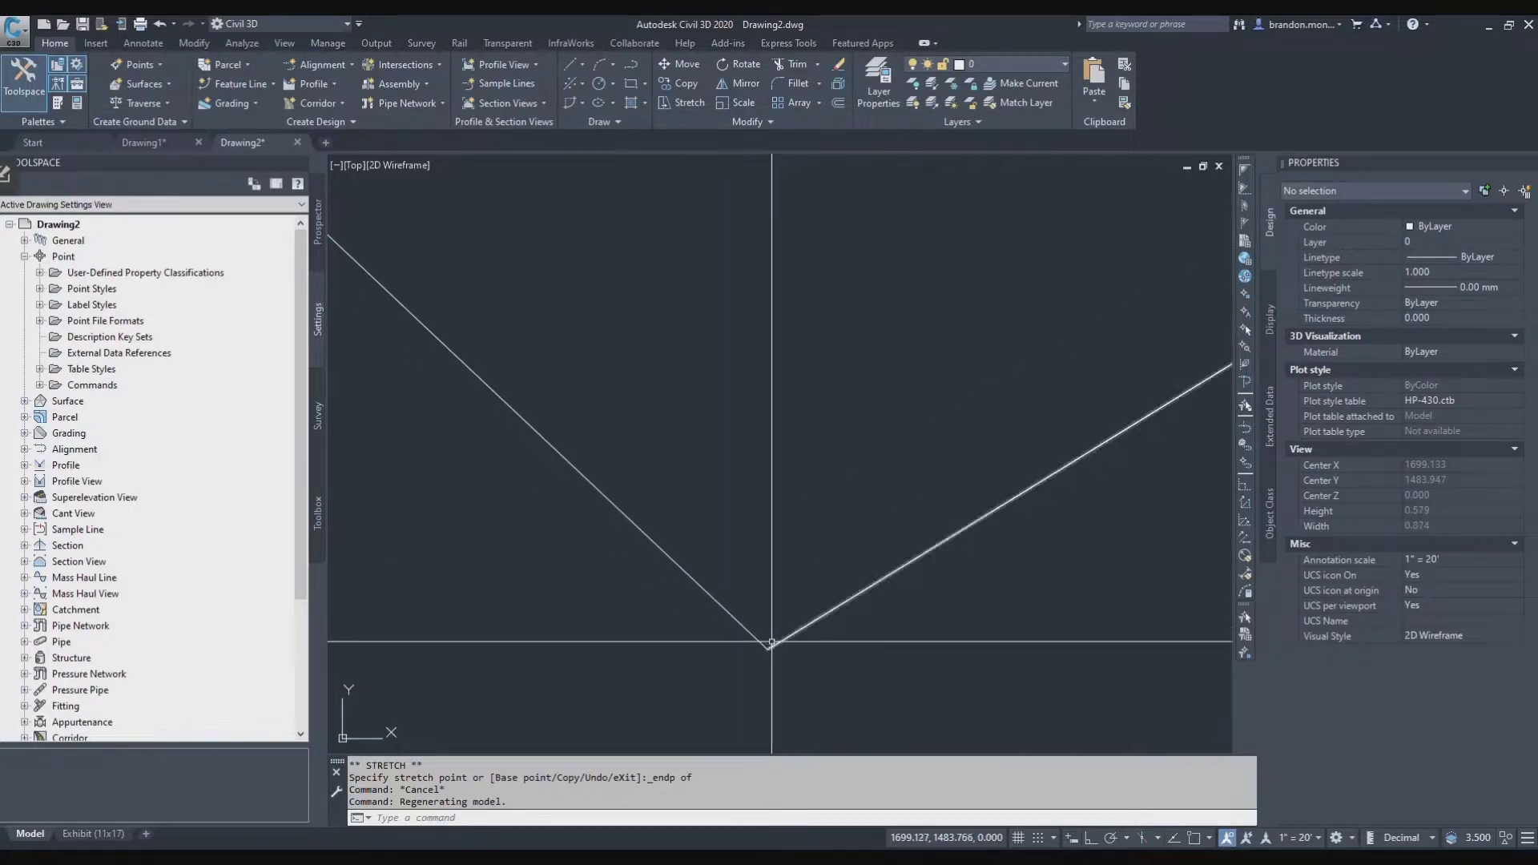
- Turn on running object snaps with OSNAP, adding the Endpoint mode and clearing the Node mode
{"action": "scroll", "coordinate": [757, 652], "scroll_direction": "down", "scroll_amount": 10}
{"action": "key", "text": "Escape"}
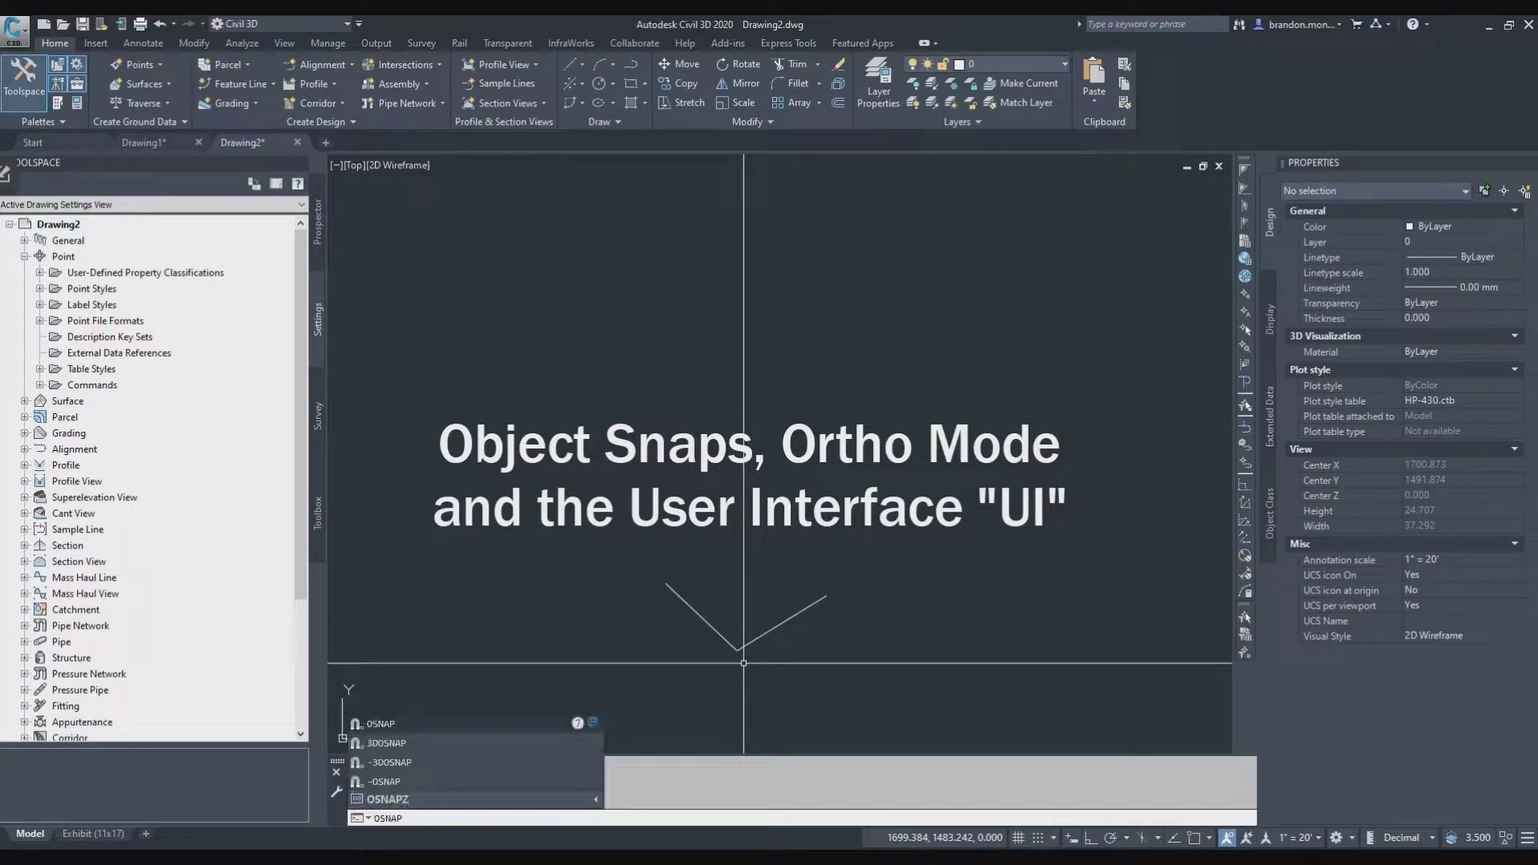
{"action": "key", "text": "Return"}
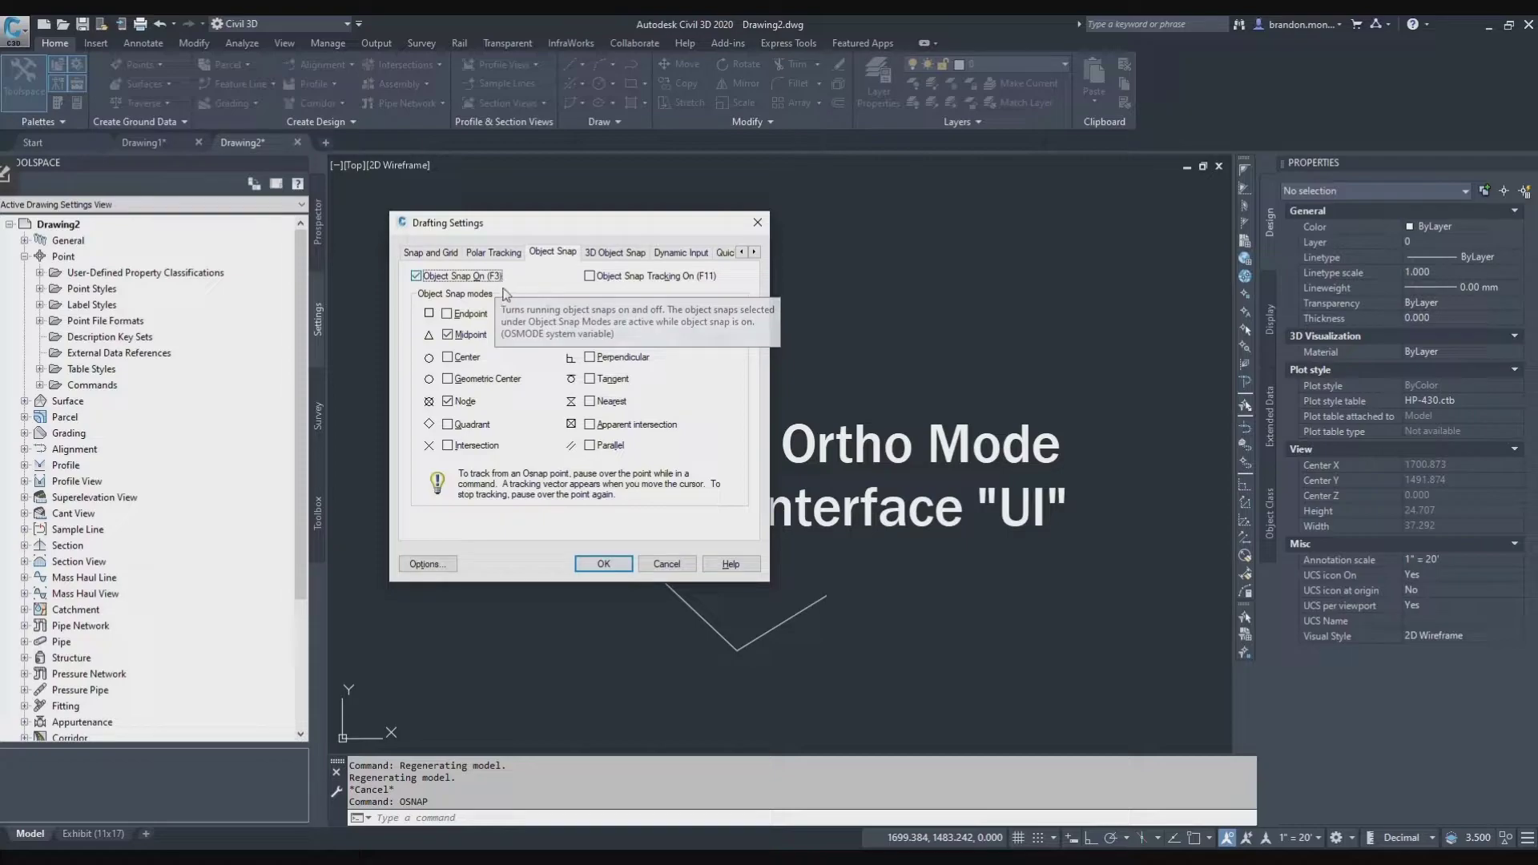
{"action": "left_click", "coordinate": [500, 288]}
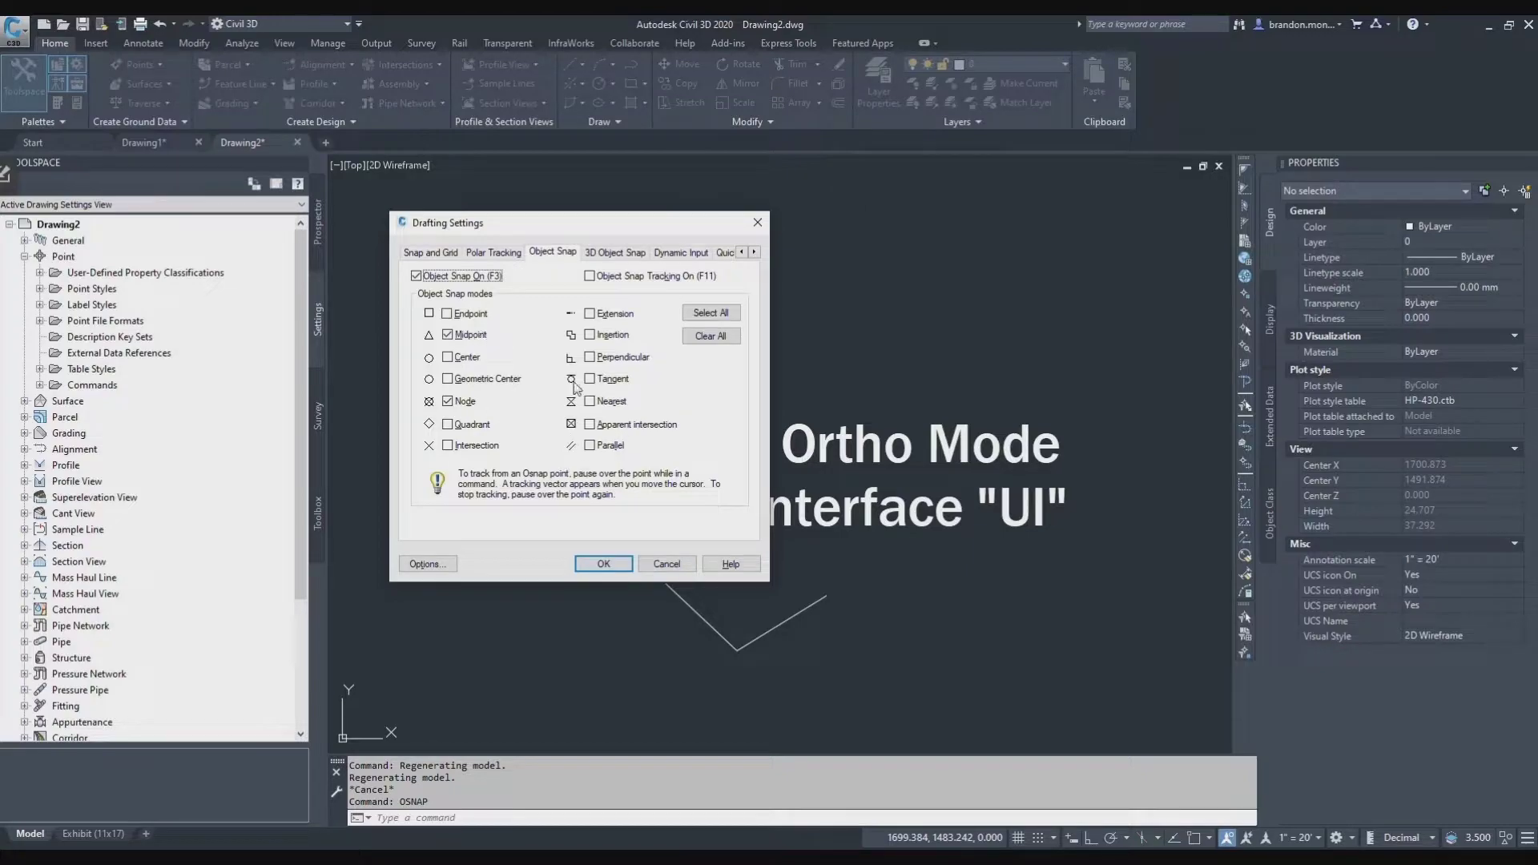
{"action": "left_click", "coordinate": [447, 314]}
{"action": "left_click", "coordinate": [448, 402]}
{"action": "left_click", "coordinate": [603, 564]}
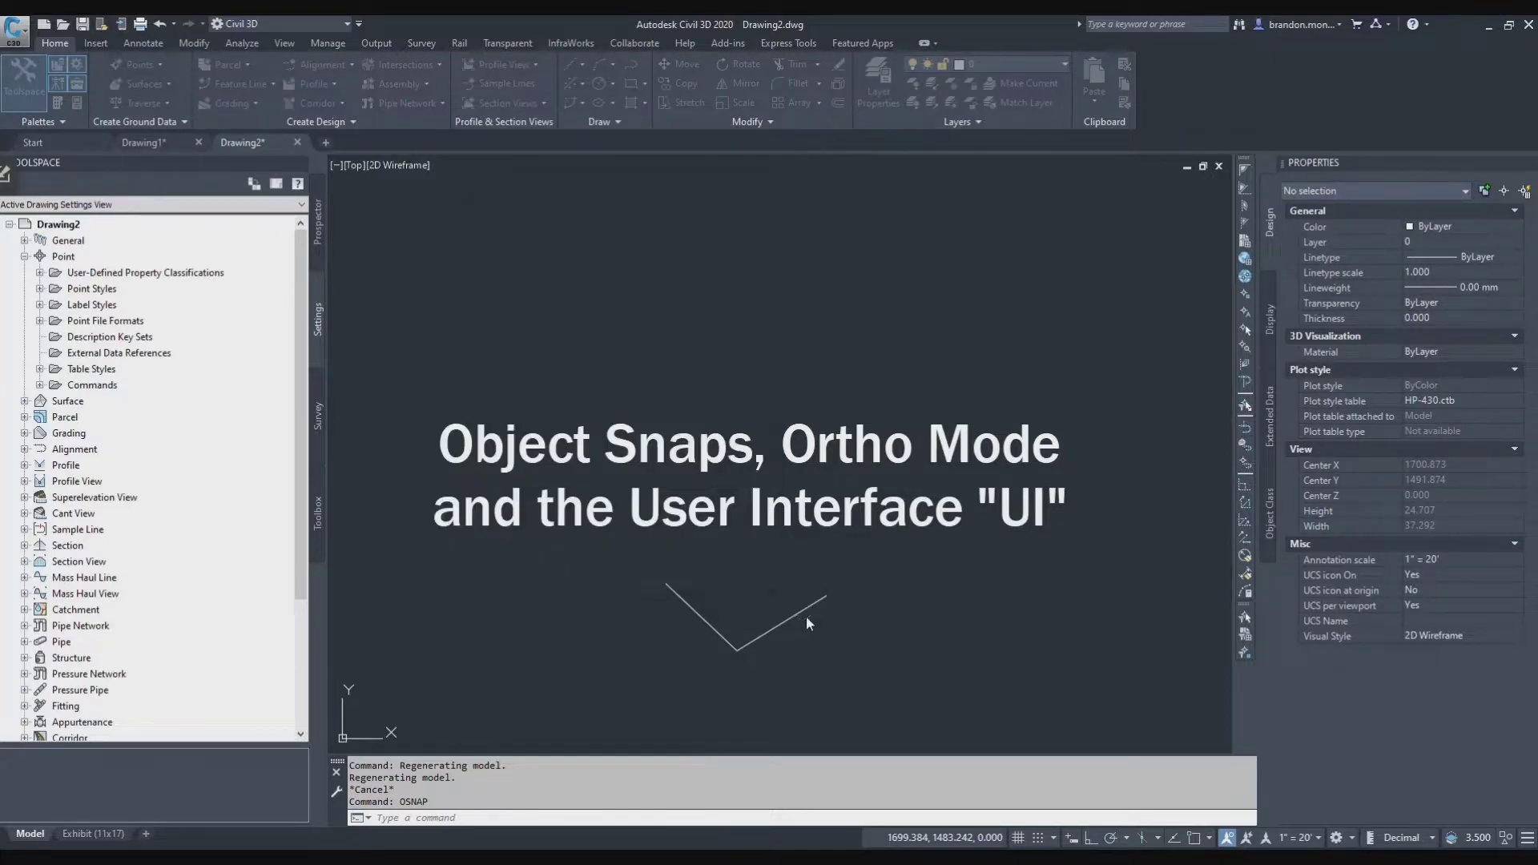
- Stretch the right polyline's lower endpoint onto the left polyline's midpoint with the running snap and inspect the joint up close
{"action": "scroll", "coordinate": [764, 672], "scroll_direction": "up", "scroll_amount": 2}
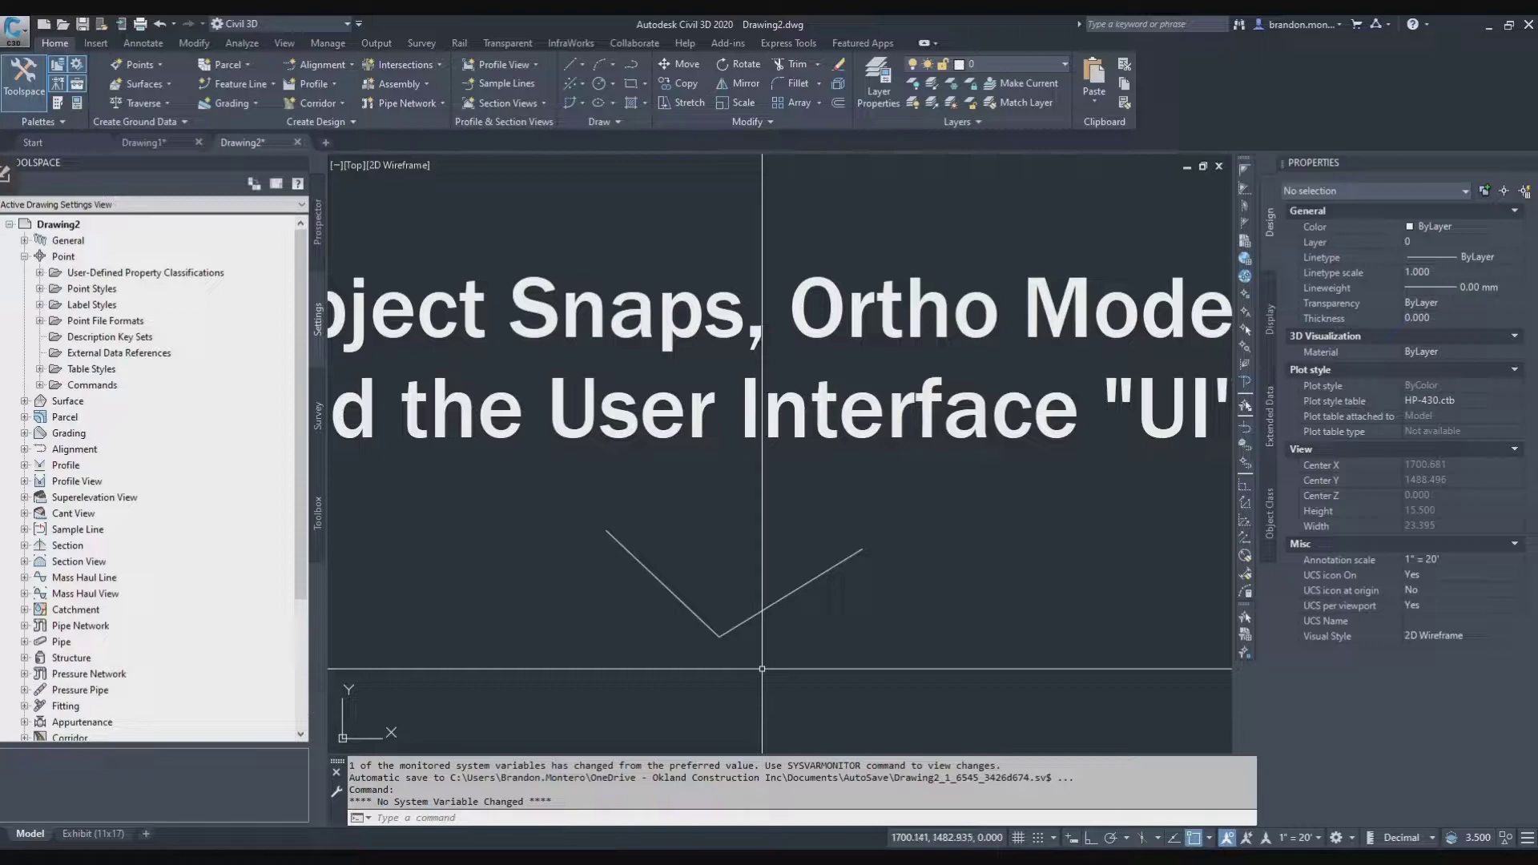
{"action": "left_click", "coordinate": [776, 604]}
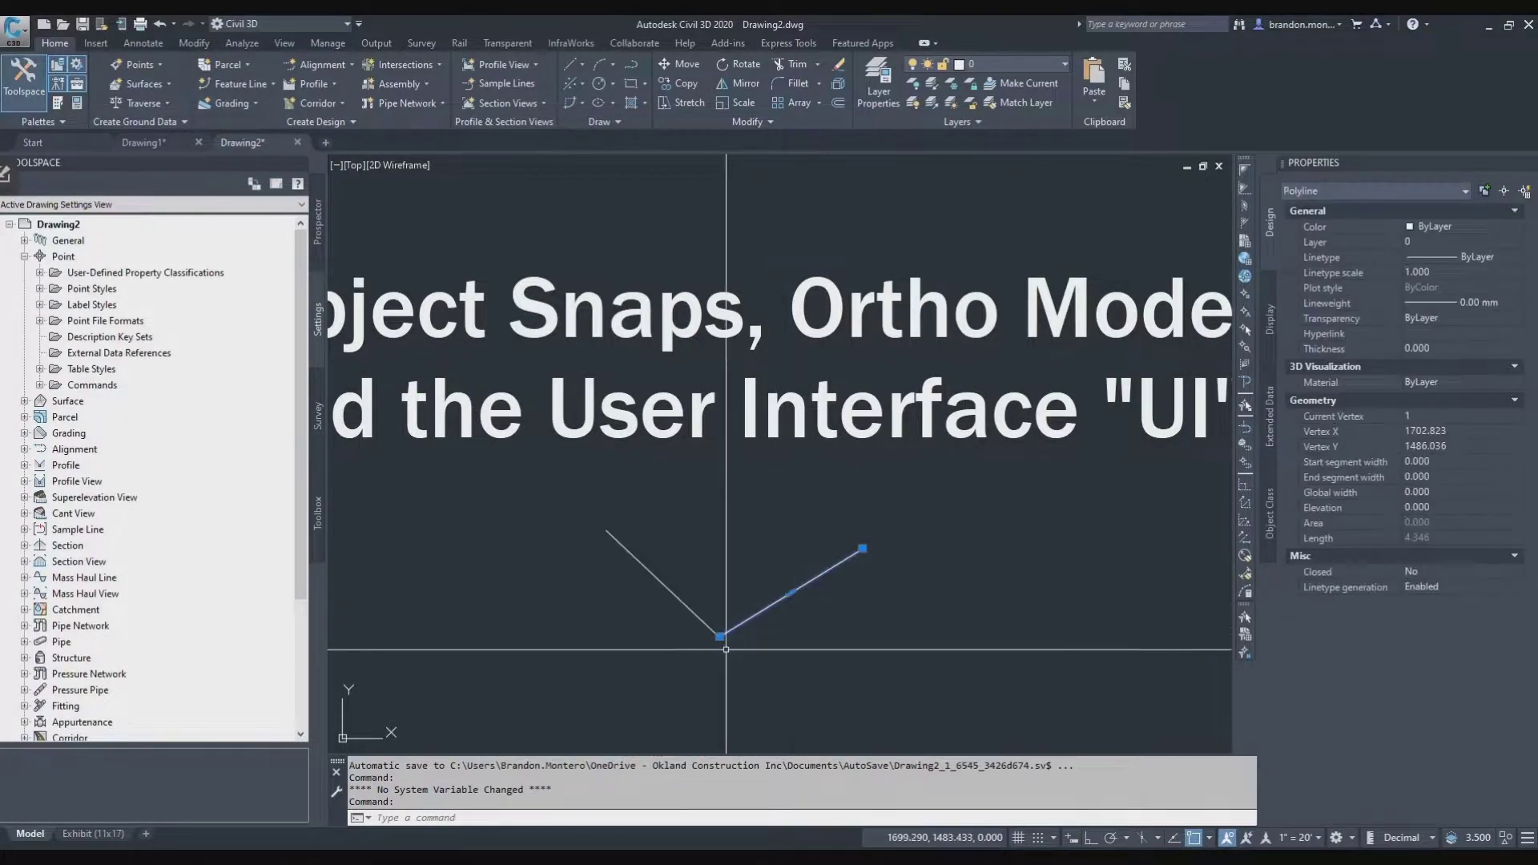
{"action": "left_click", "coordinate": [719, 636]}
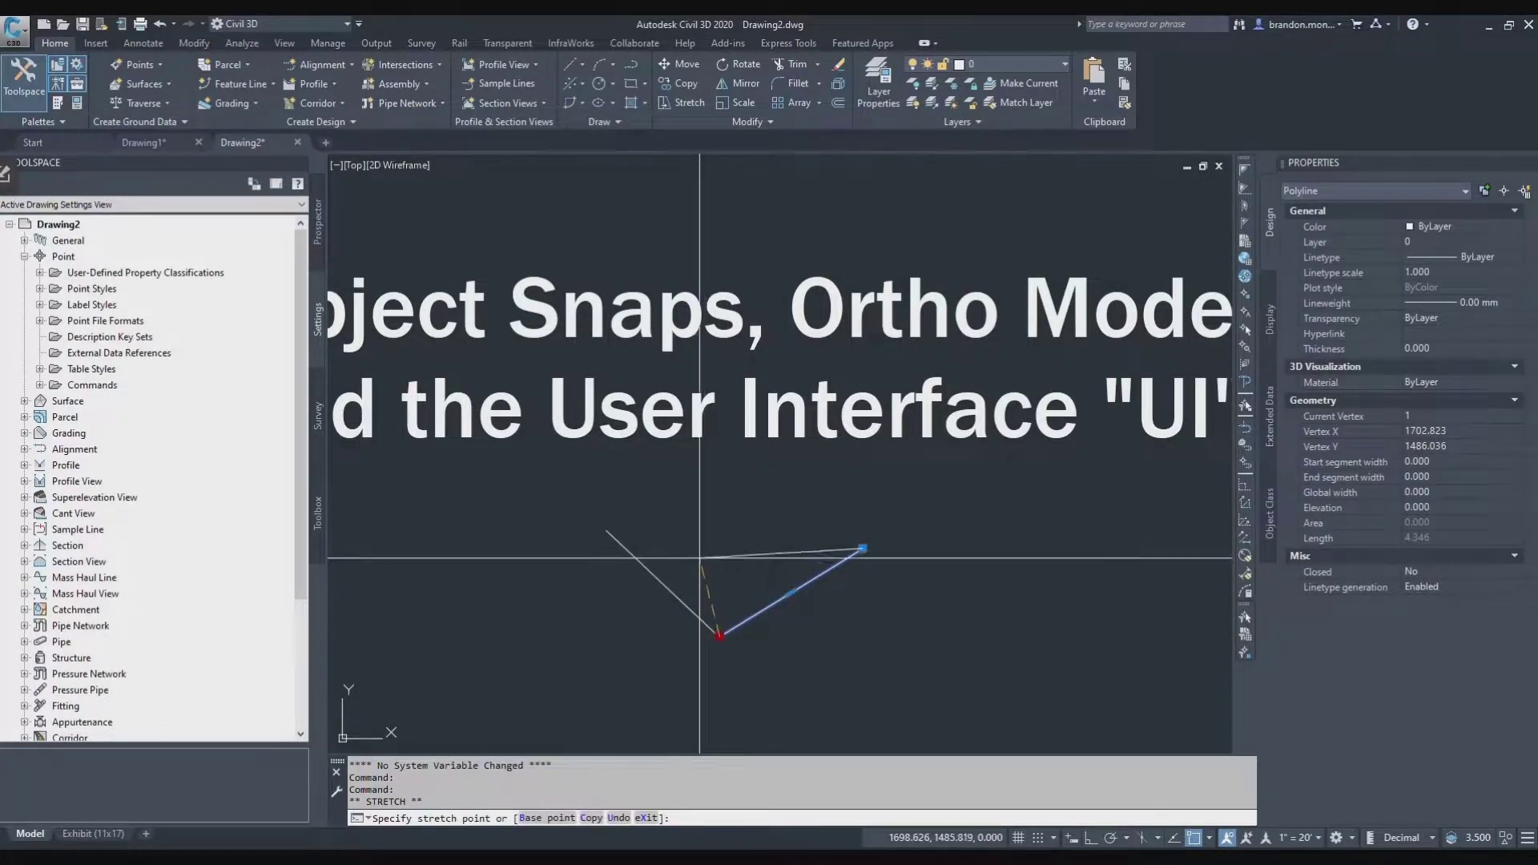
{"action": "scroll", "coordinate": [697, 576], "scroll_direction": "up", "scroll_amount": 2}
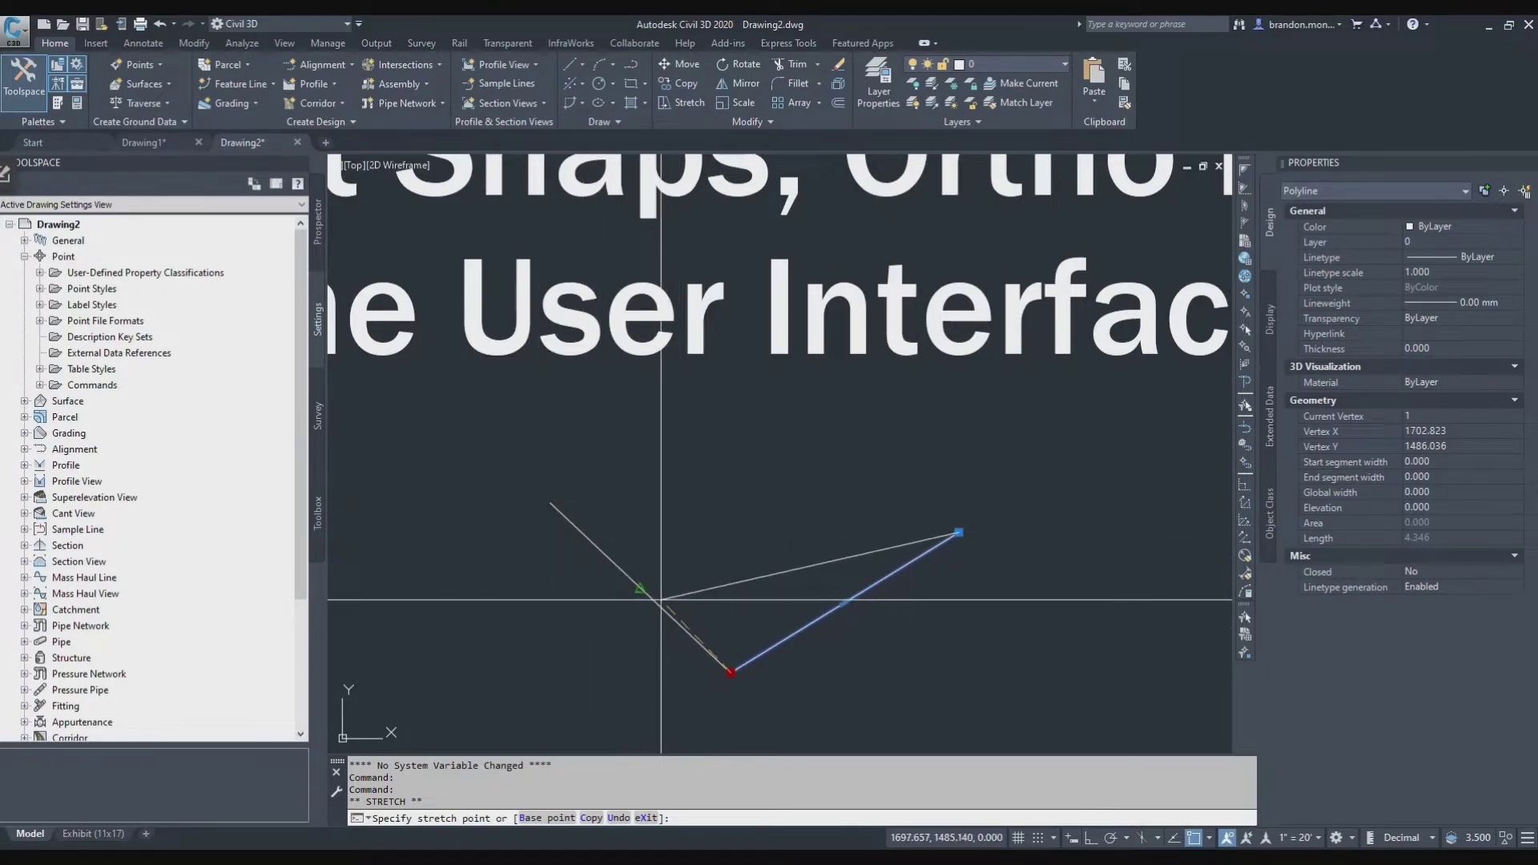
{"action": "left_click", "coordinate": [658, 598]}
{"action": "scroll", "coordinate": [631, 567], "scroll_direction": "up", "scroll_amount": 4}
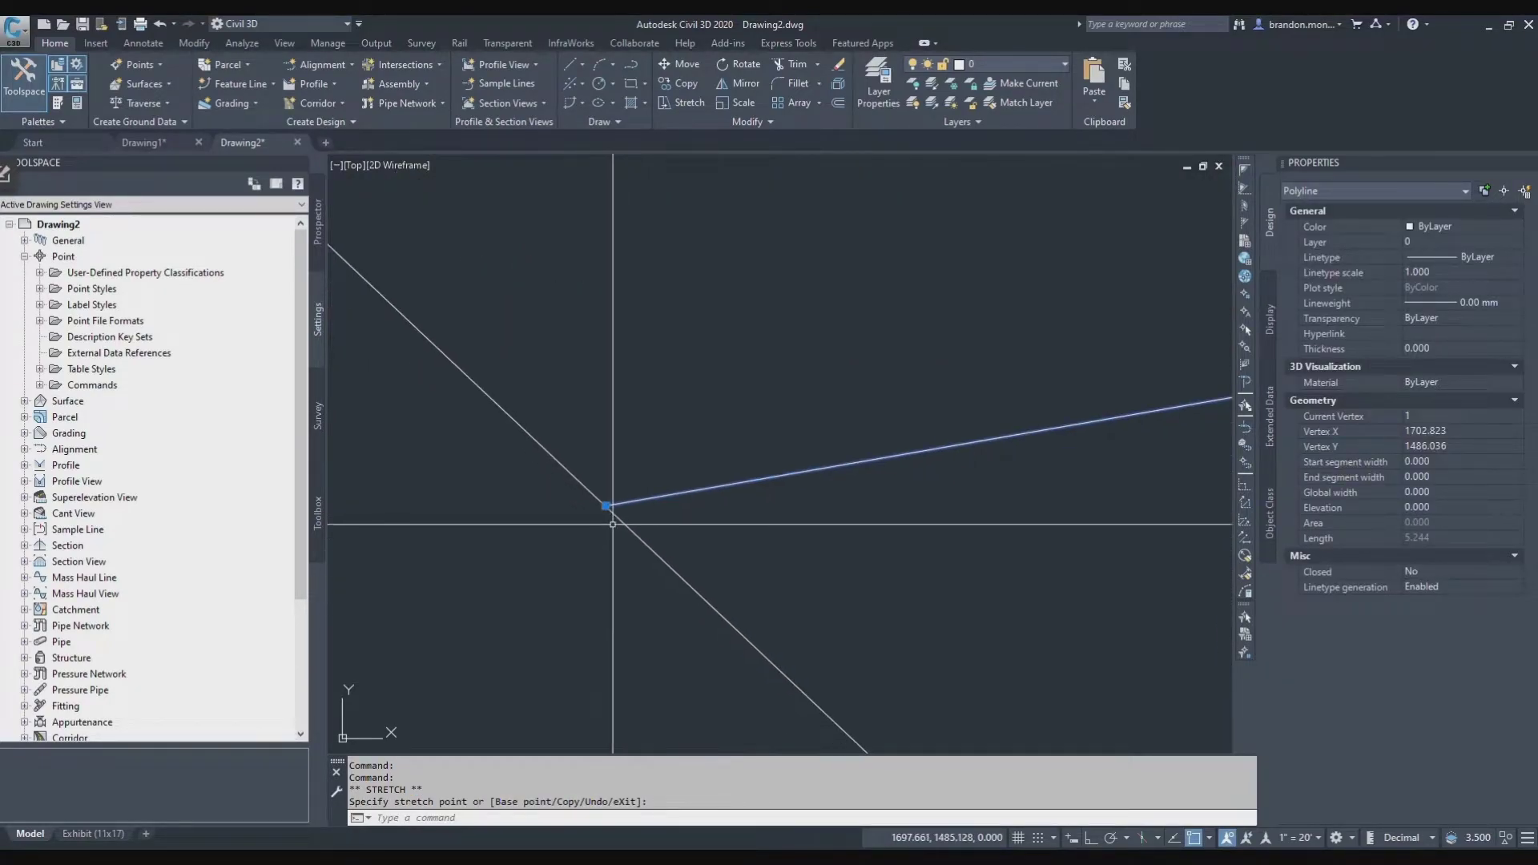
{"action": "middle_click_drag", "start_coordinate": [612, 524], "coordinate": [640, 500]}
{"action": "key", "text": "Escape"}
{"action": "scroll", "coordinate": [640, 500], "scroll_direction": "down", "scroll_amount": 4}
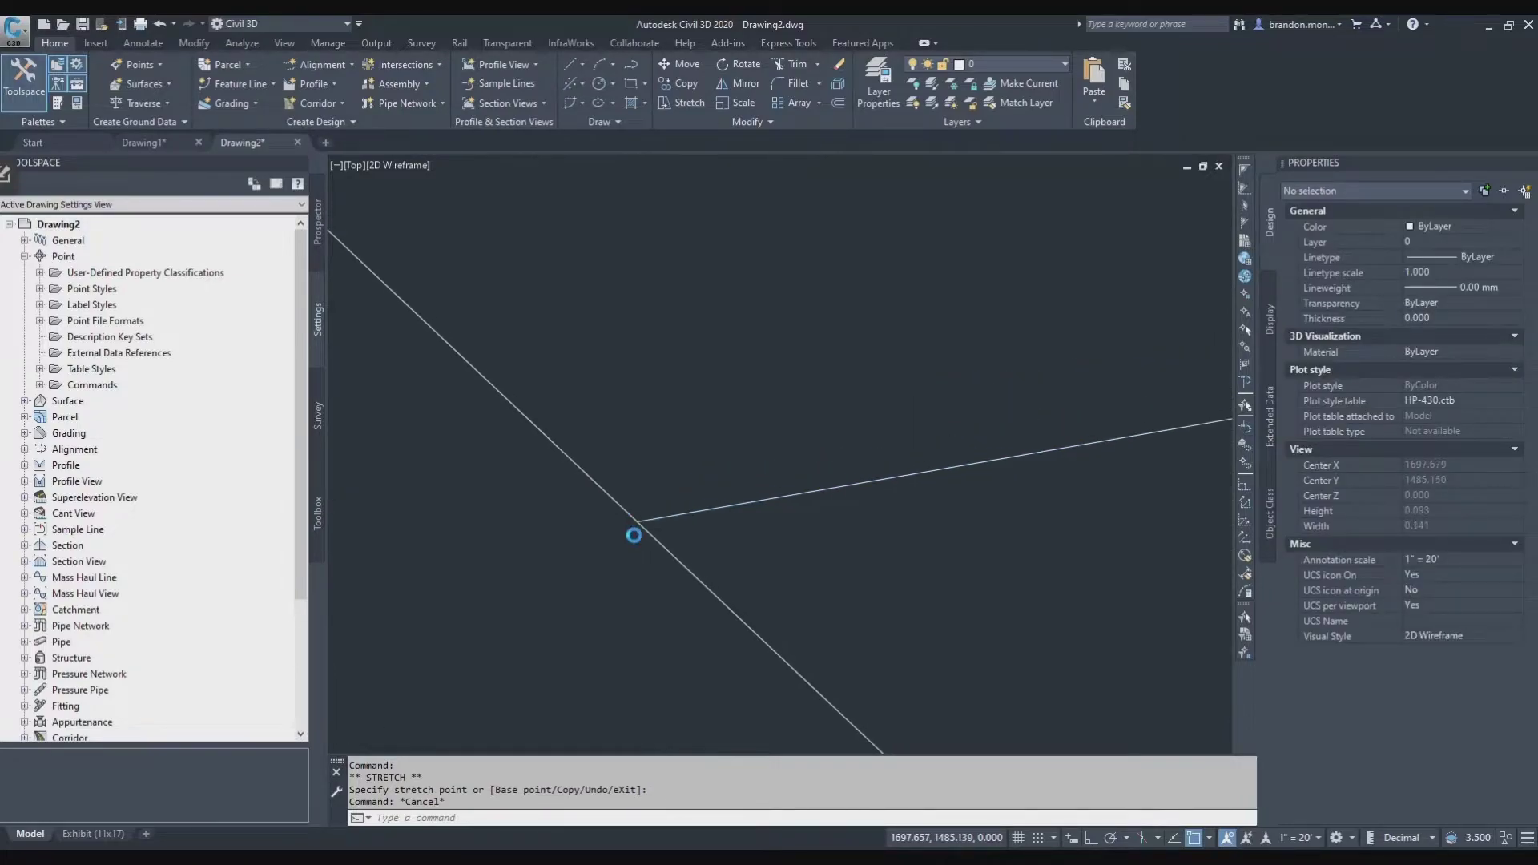
- Stretch the right polyline's joined endpoint past the left polyline, down and to the left, so the two cross, and clear the selection
{"action": "left_click", "coordinate": [677, 526]}
{"action": "left_click", "coordinate": [649, 532]}
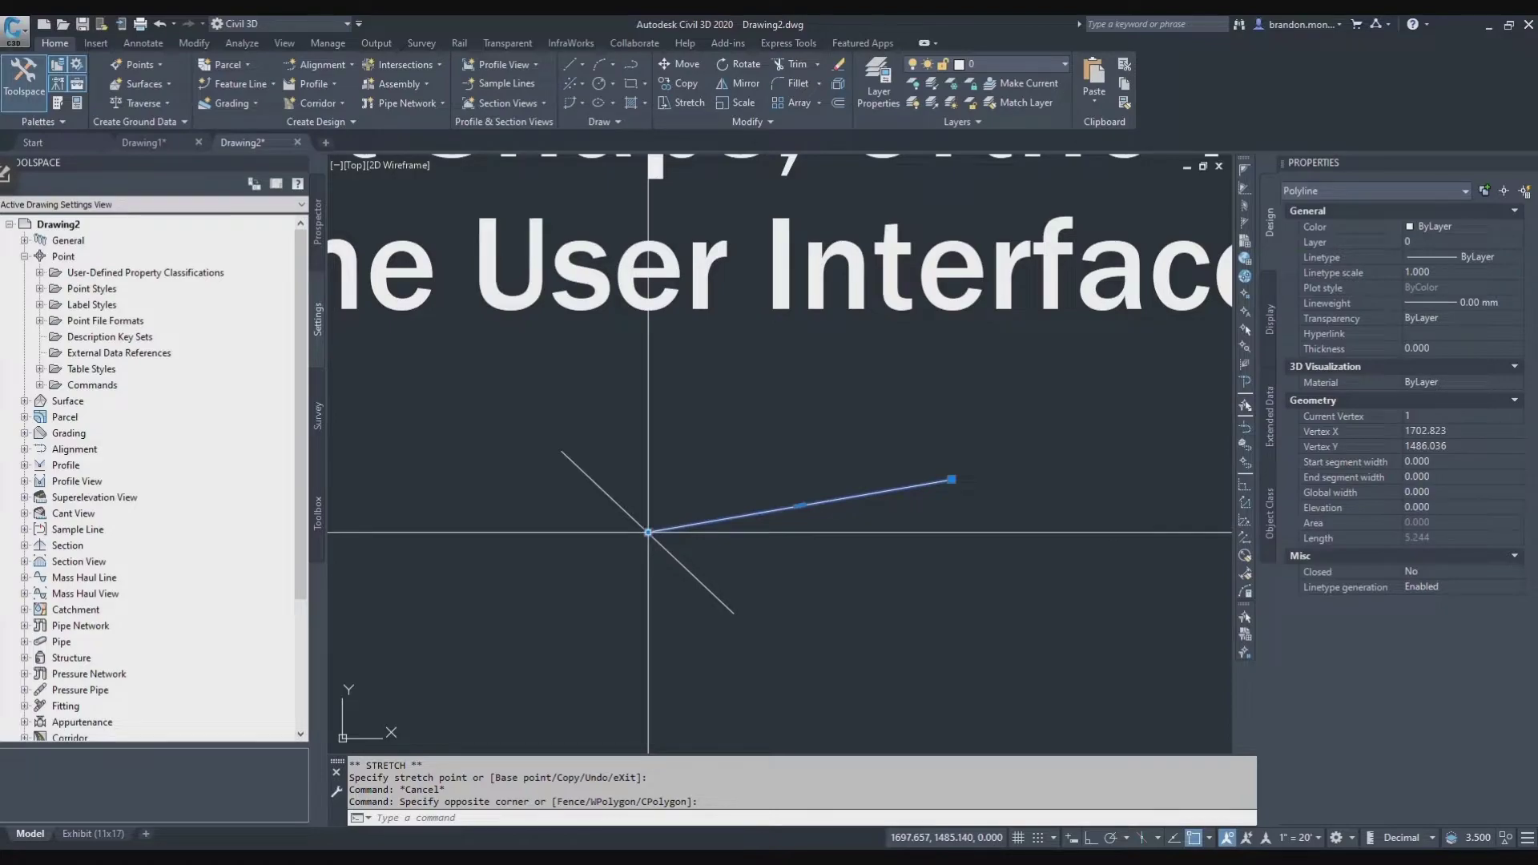
{"action": "left_click", "coordinate": [539, 584]}
{"action": "key", "text": "Escape"}
{"action": "key", "text": "Escape"}
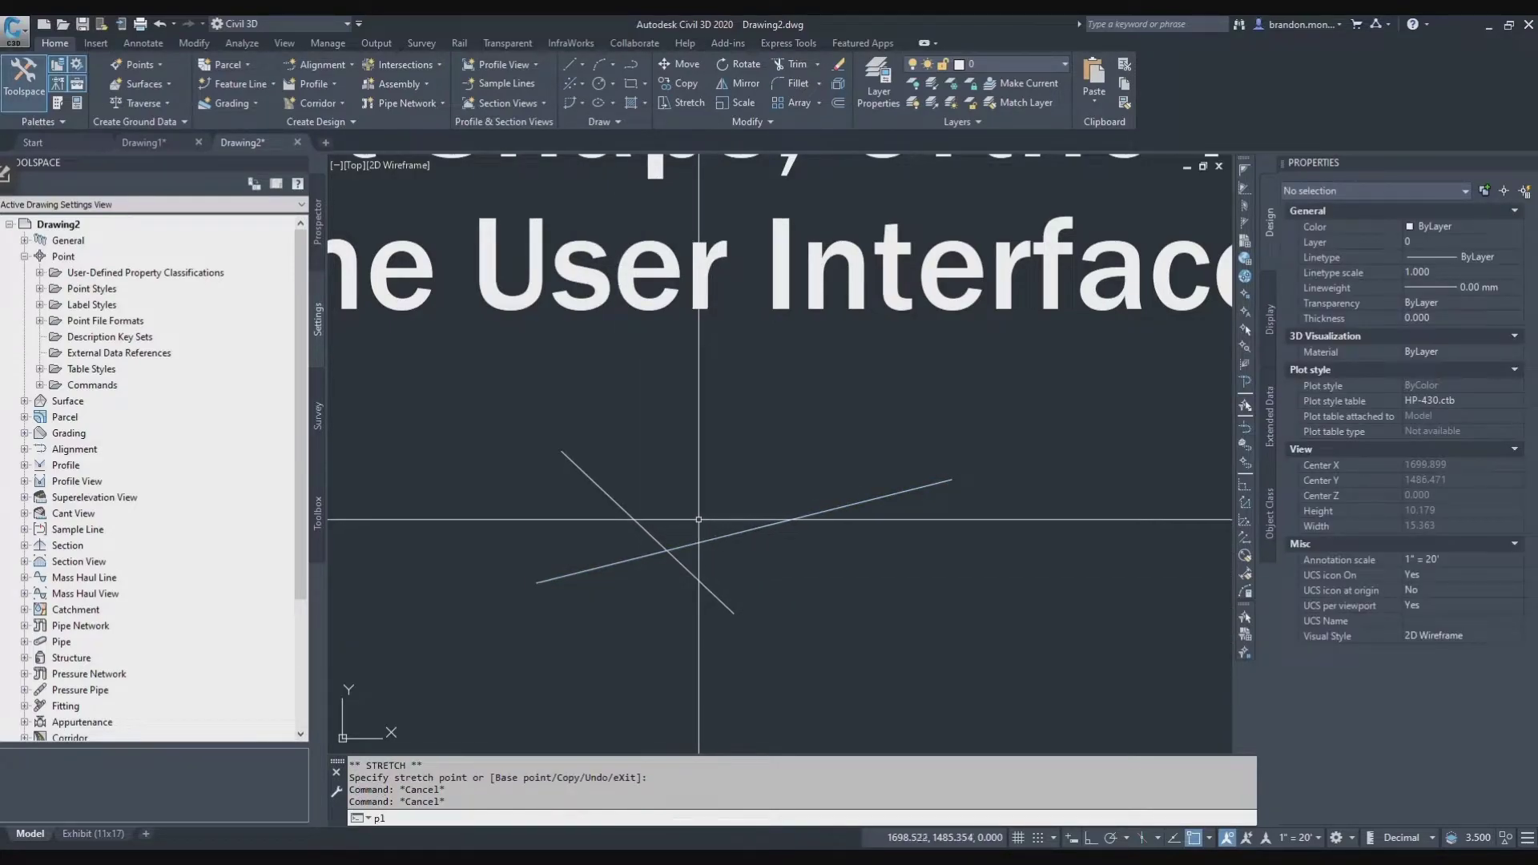
{"action": "type", "text": "pl"}
{"action": "key", "text": "Return"}
{"action": "left_click", "coordinate": [704, 404]}
{"action": "scroll", "coordinate": [737, 580], "scroll_direction": "up", "scroll_amount": 4}
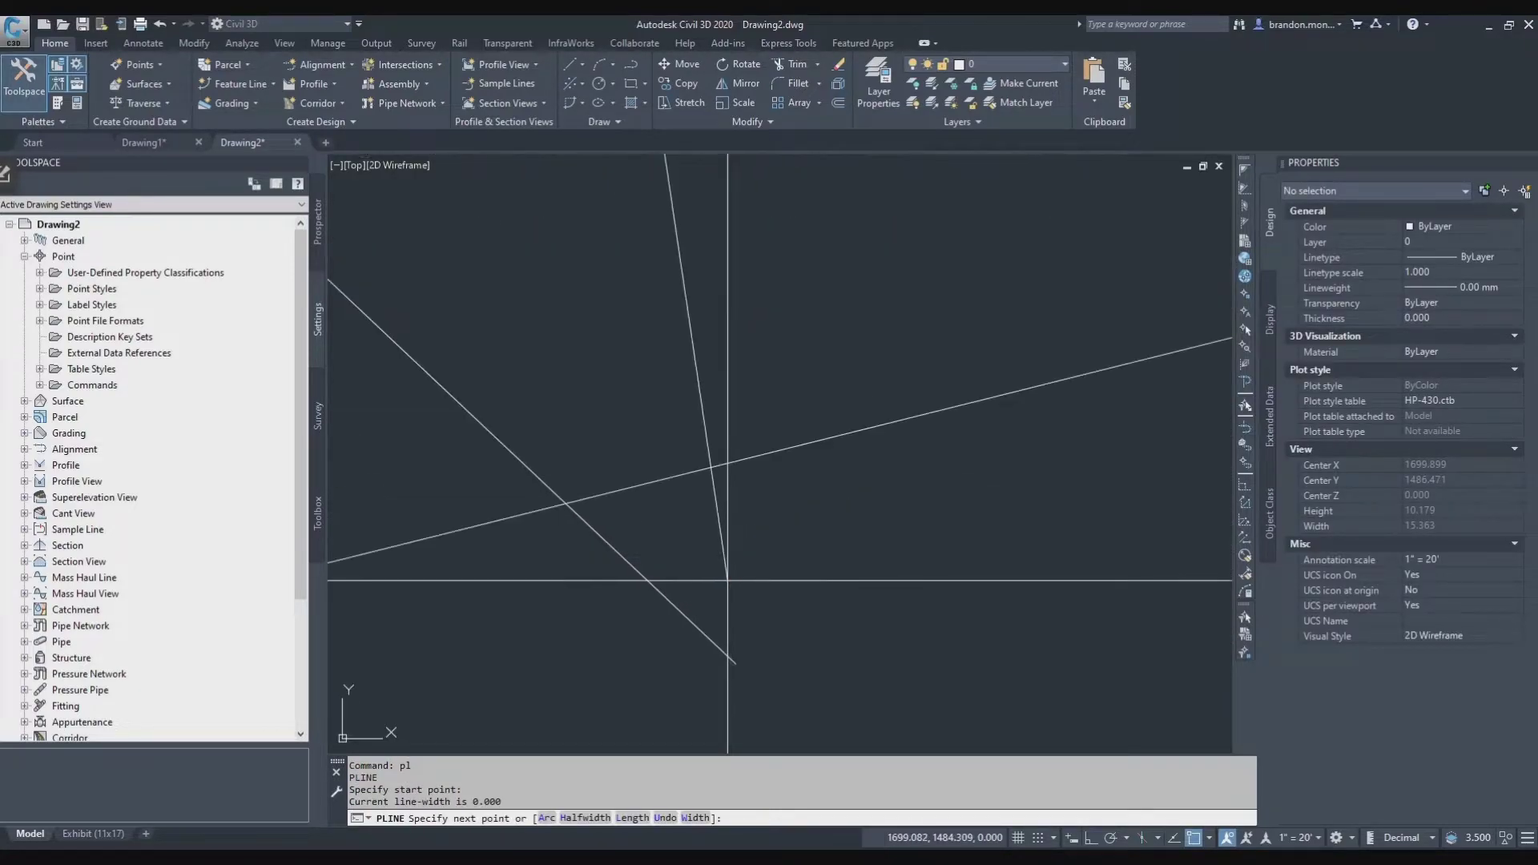
{"action": "scroll", "coordinate": [640, 532], "scroll_direction": "down", "scroll_amount": 2}
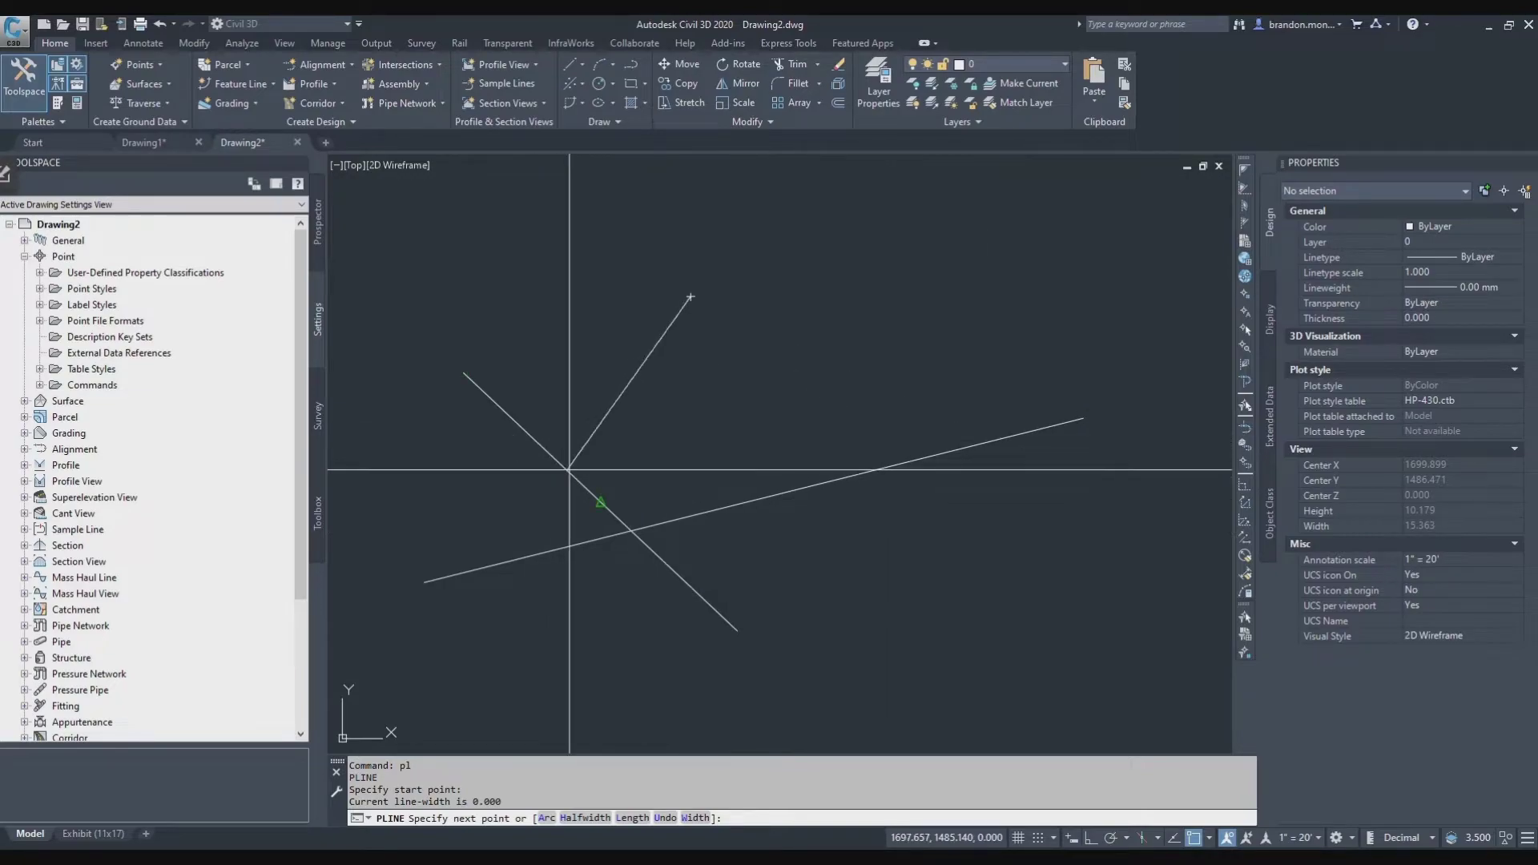
{"action": "key", "text": "Escape"}
- Move the shorter, left polyline by its midpoint onto the midpoint of the longer polyline
{"action": "type", "text": "m"}
{"action": "key", "text": "Return"}
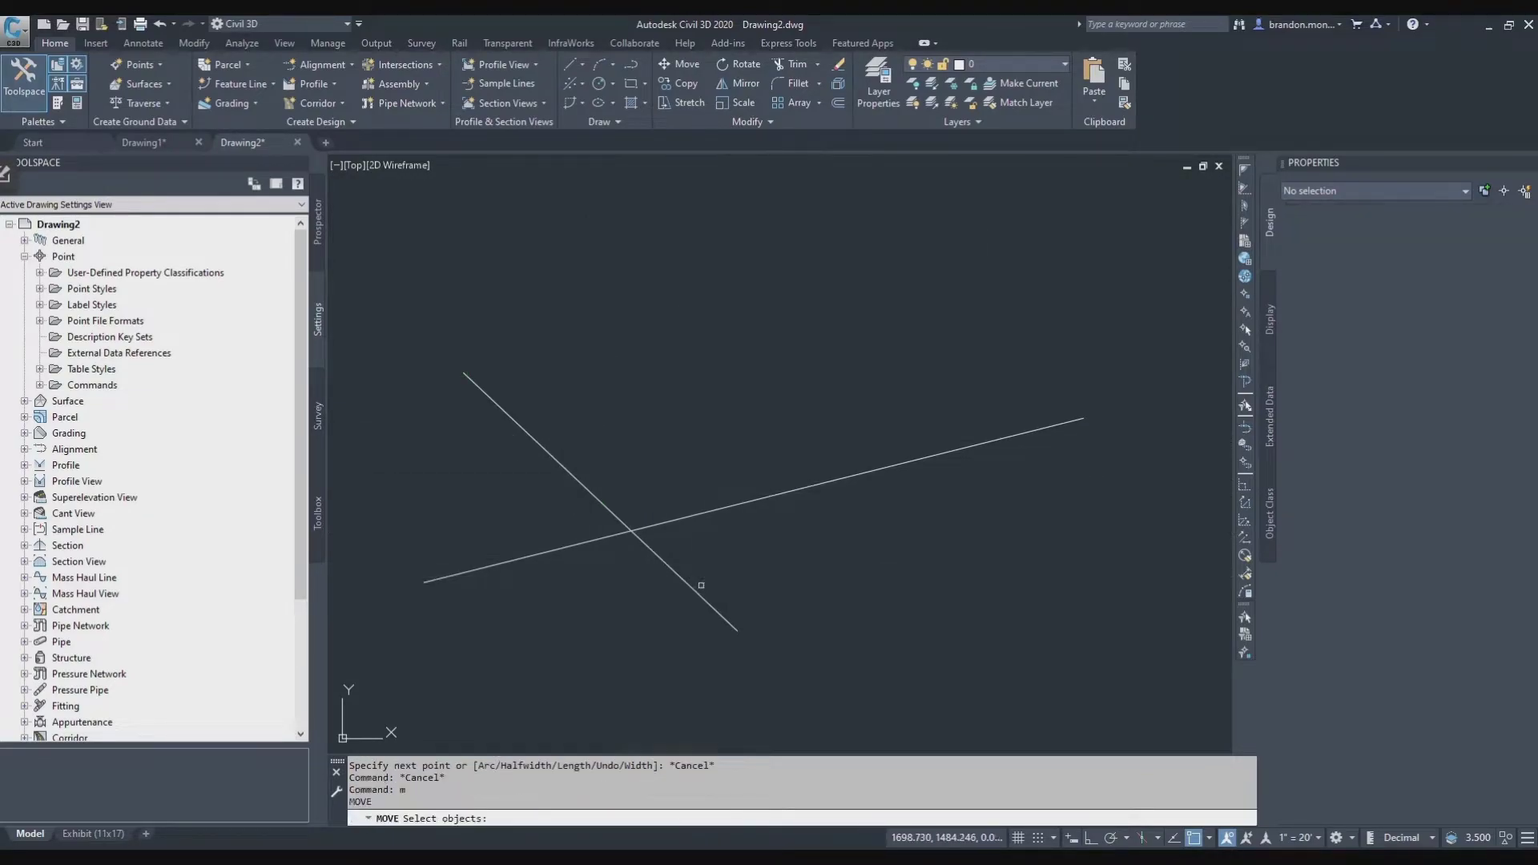
{"action": "left_click", "coordinate": [733, 608]}
{"action": "left_click", "coordinate": [715, 654]}
{"action": "key", "text": "Return"}
{"action": "left_click", "coordinate": [600, 501]}
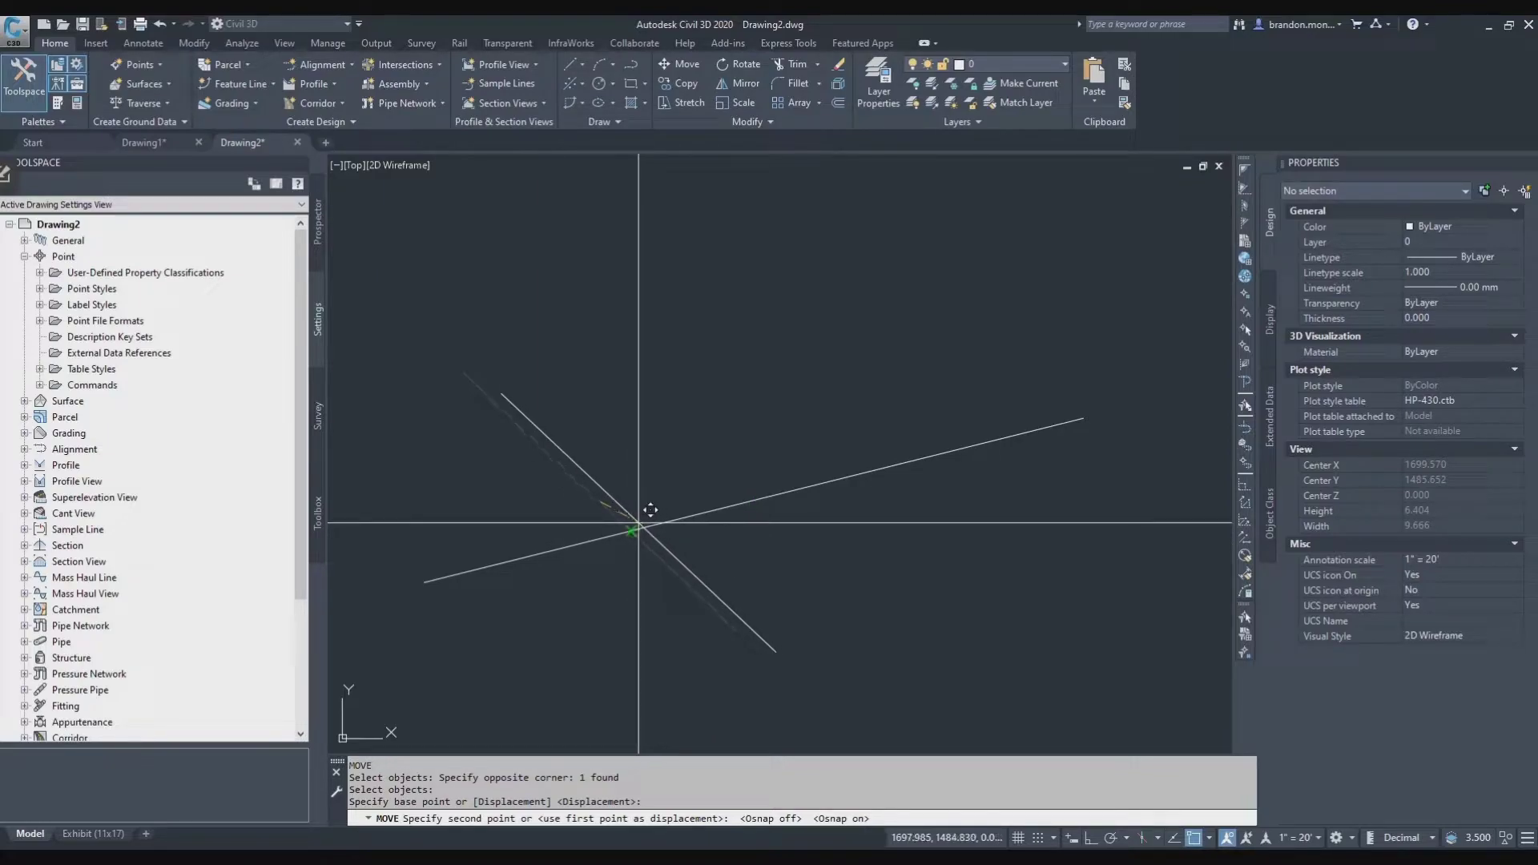
{"action": "left_click", "coordinate": [650, 529]}
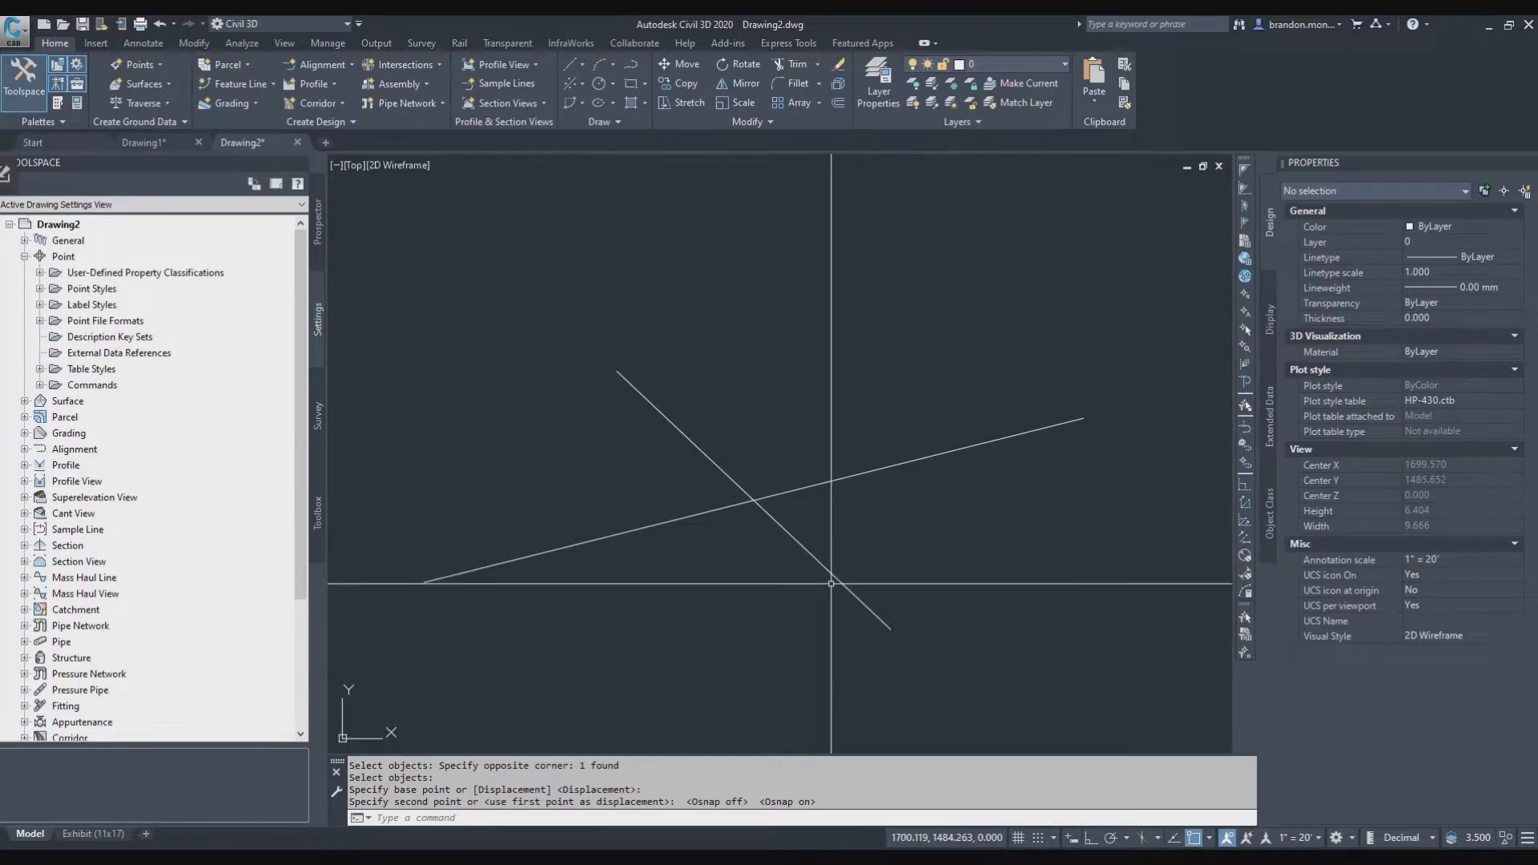
- Draw a one-segment polyline from a free point above the crossing to the two polylines' intersection with a one-time Intersection snap
{"action": "key", "text": "Escape"}
{"action": "type", "text": "pl"}
{"action": "key", "text": "Return"}
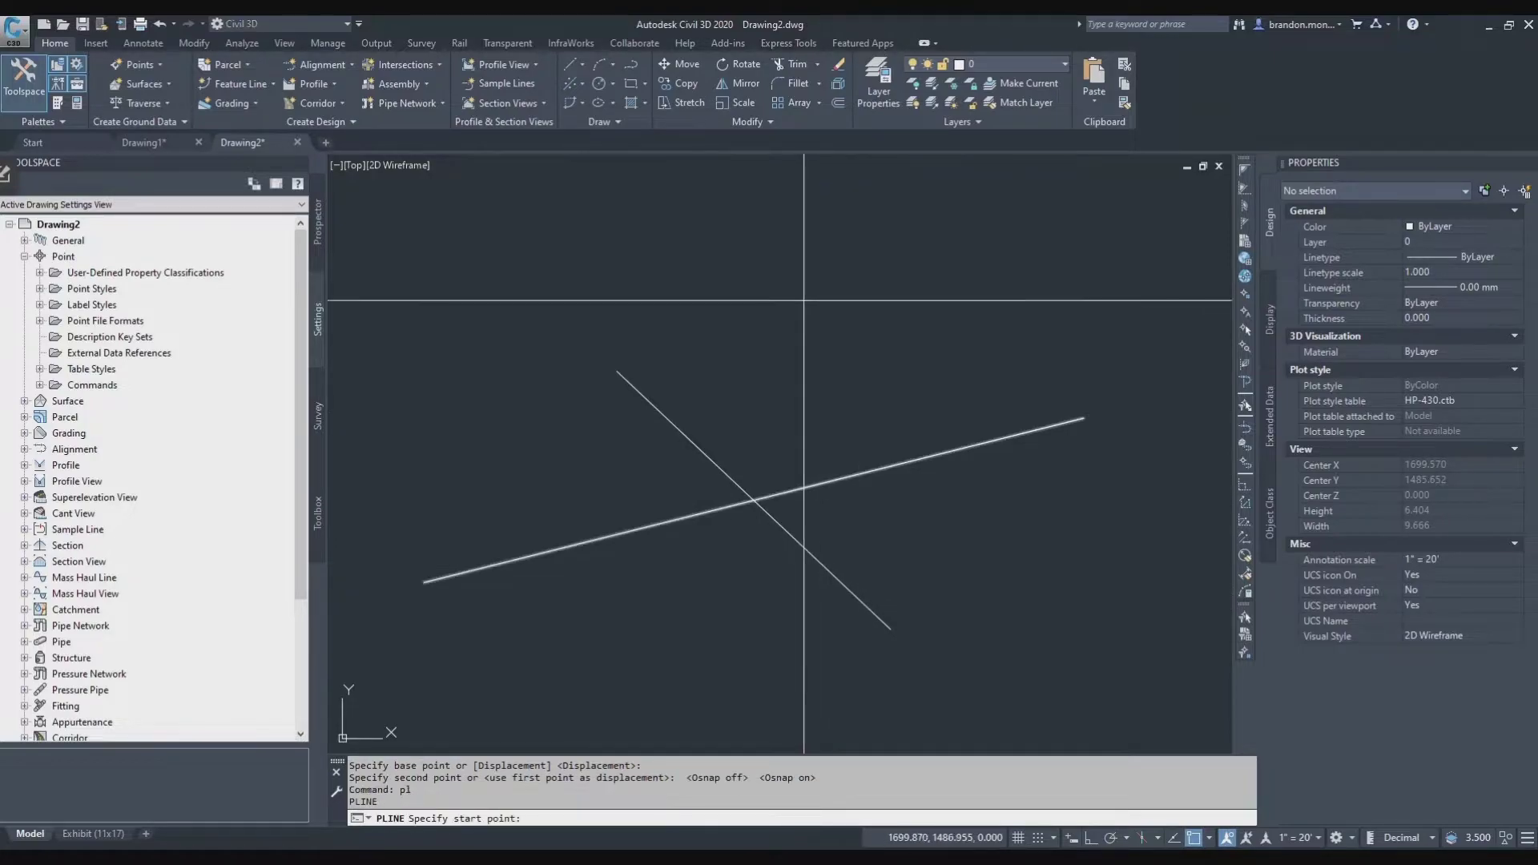
{"action": "left_click", "coordinate": [831, 232]}
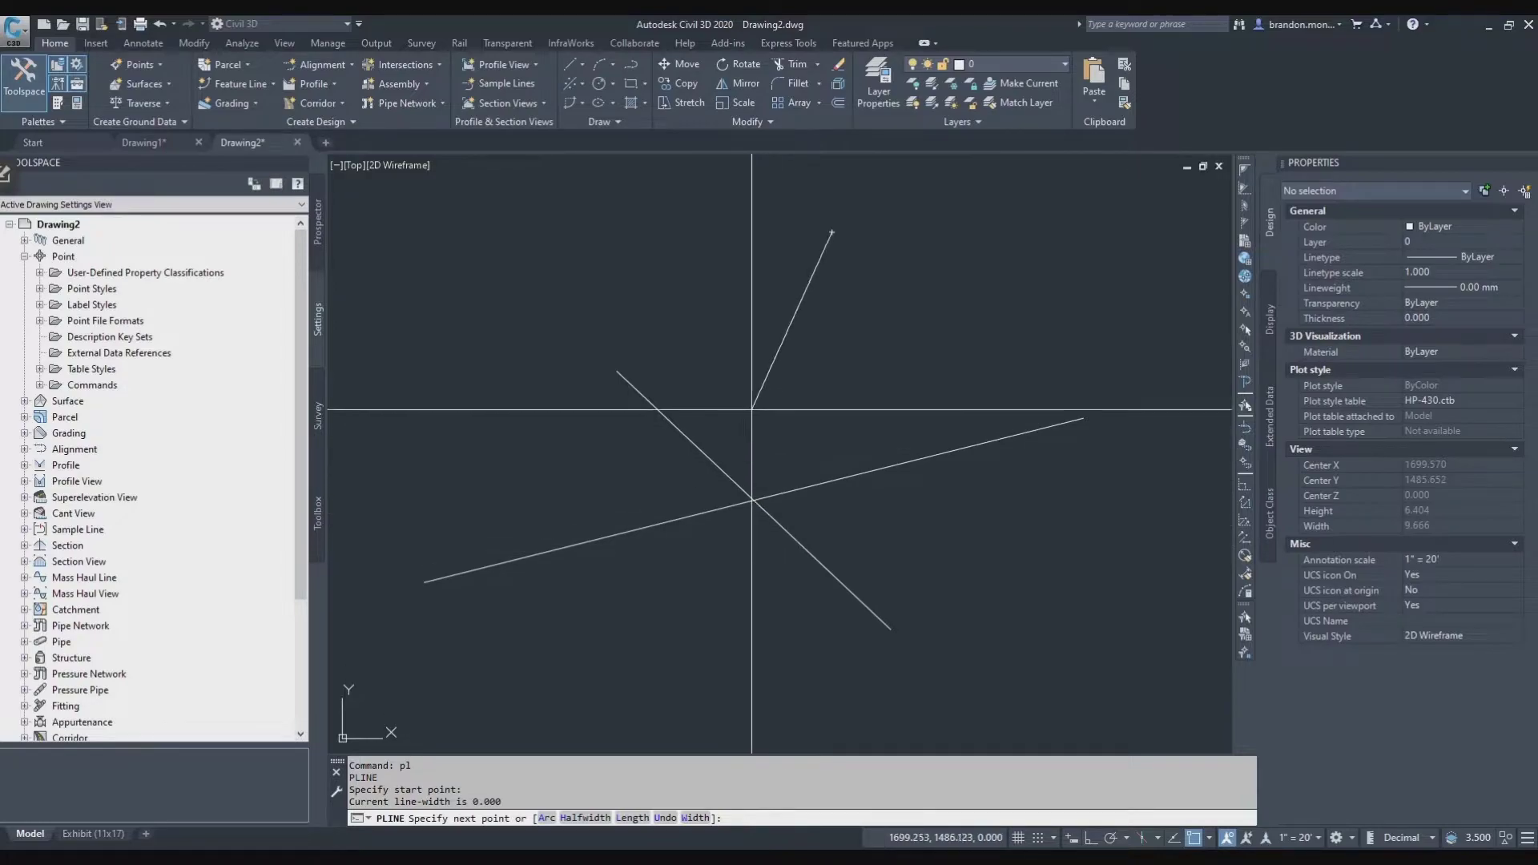
{"action": "right_click", "coordinate": [769, 416], "text": "shift"}
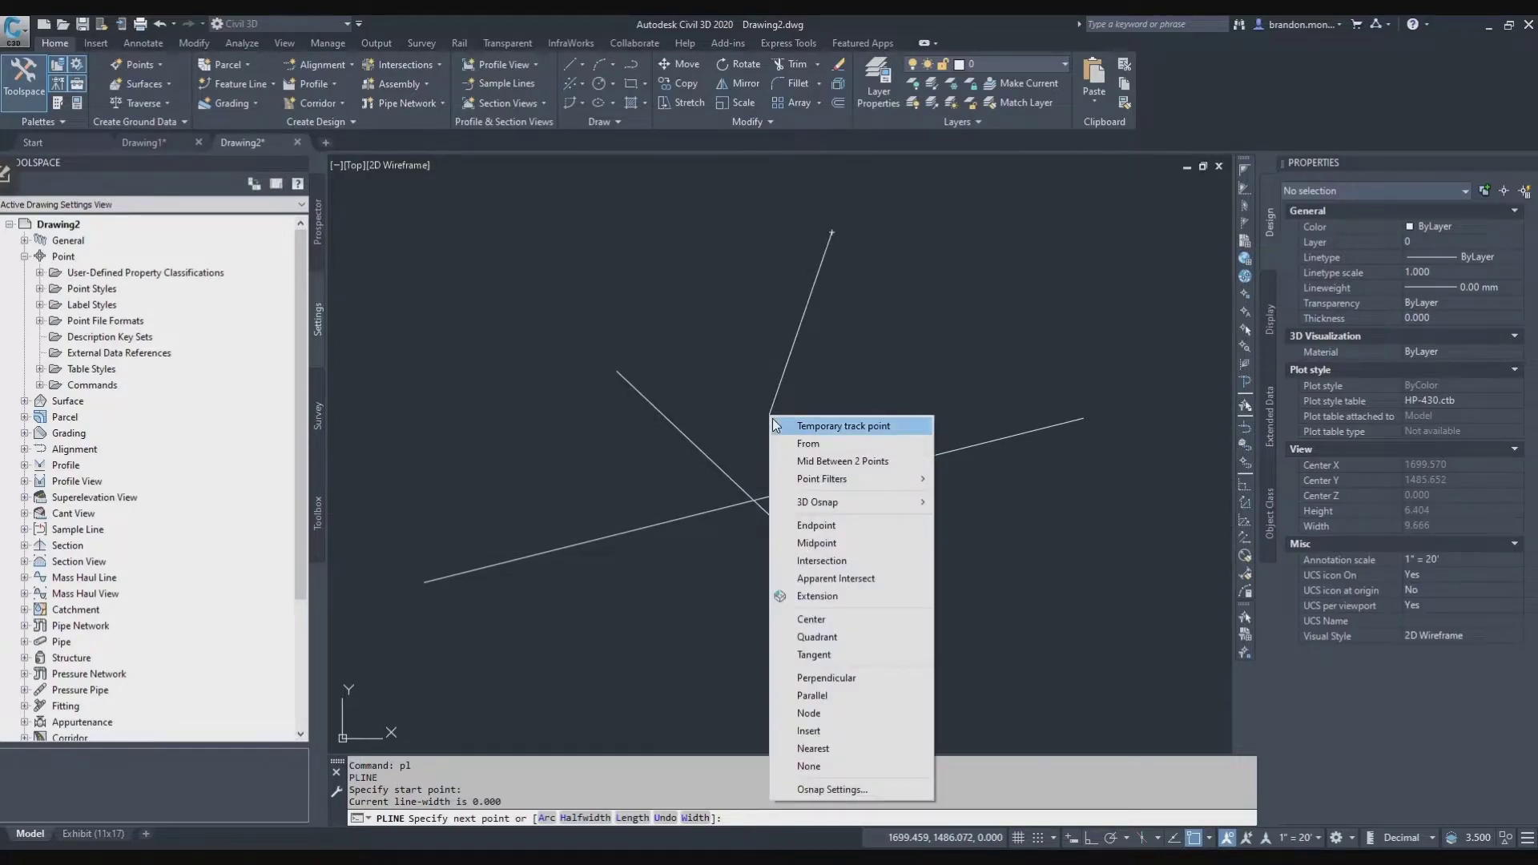
{"action": "left_click", "coordinate": [821, 561]}
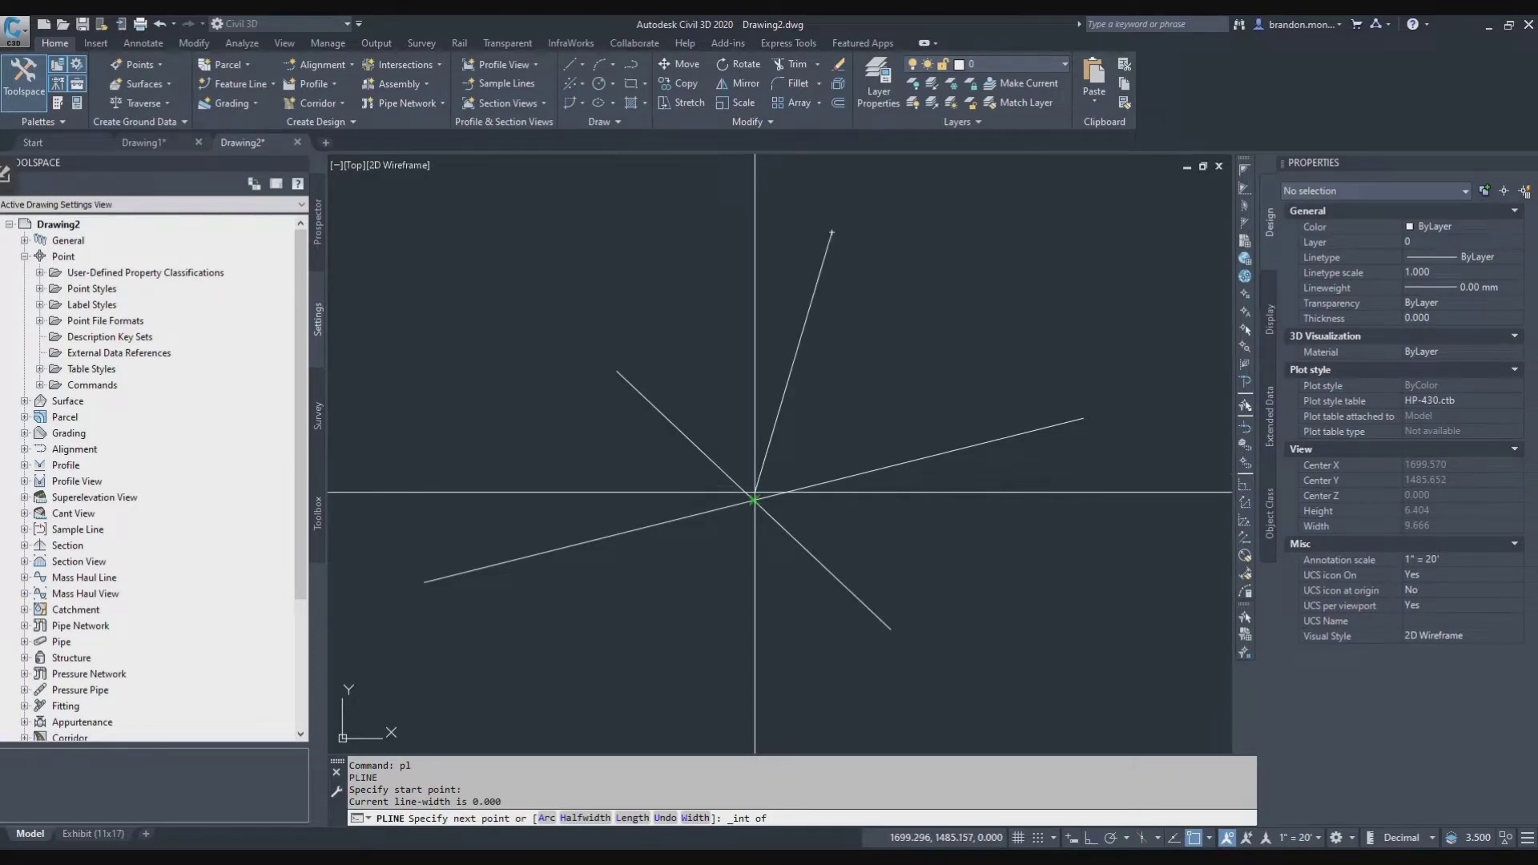
{"action": "left_click", "coordinate": [754, 498]}
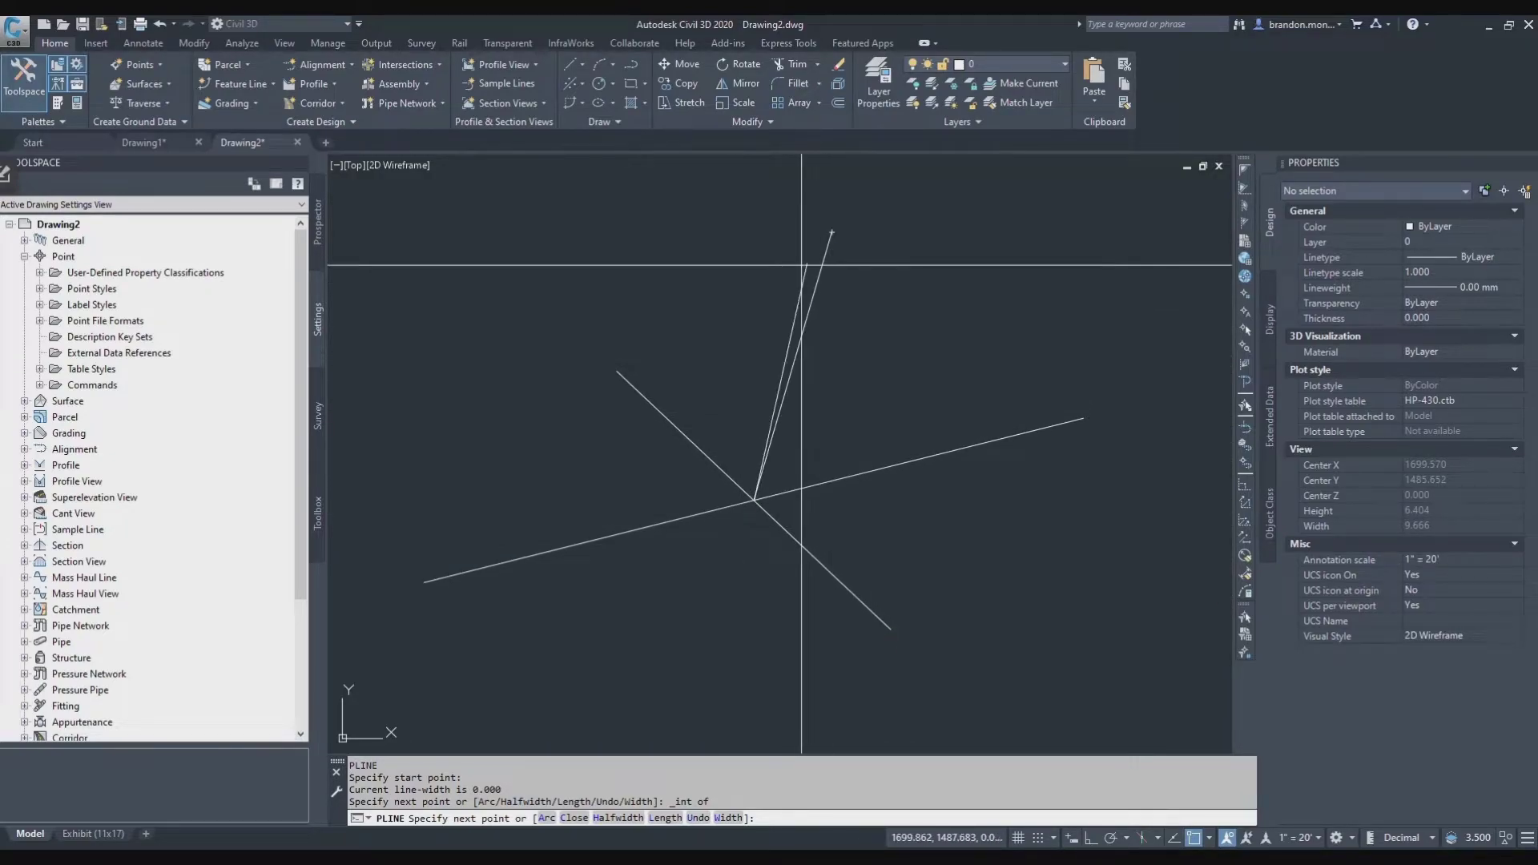
{"action": "key", "text": "Return"}
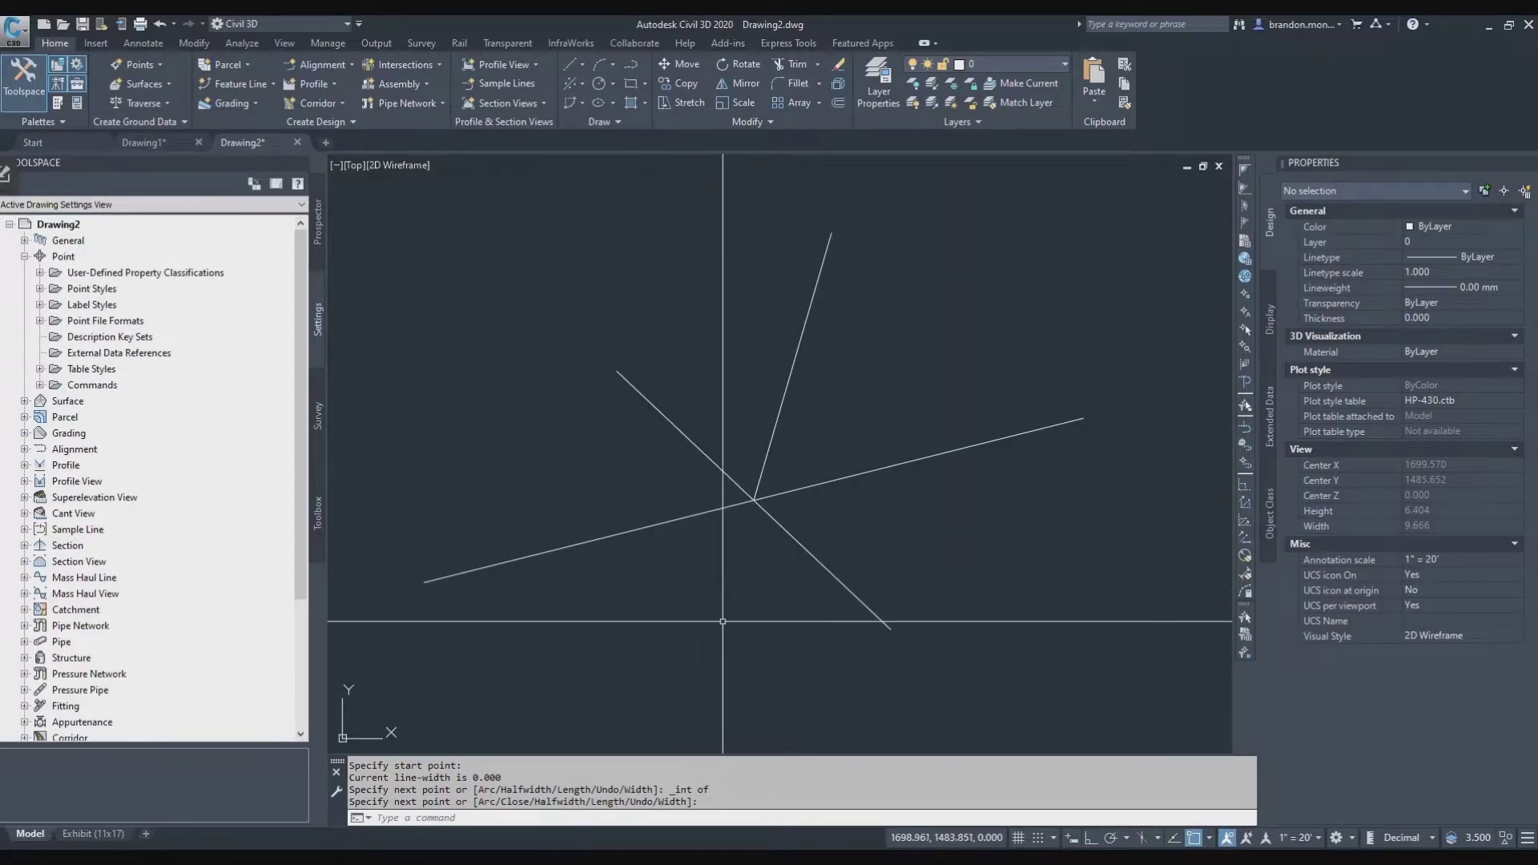
- Turn off running object snaps and draw a polyline from a free point below the crossing to the long polyline's midpoint with a one-time Midpoint snap
{"action": "key", "text": "F3"}
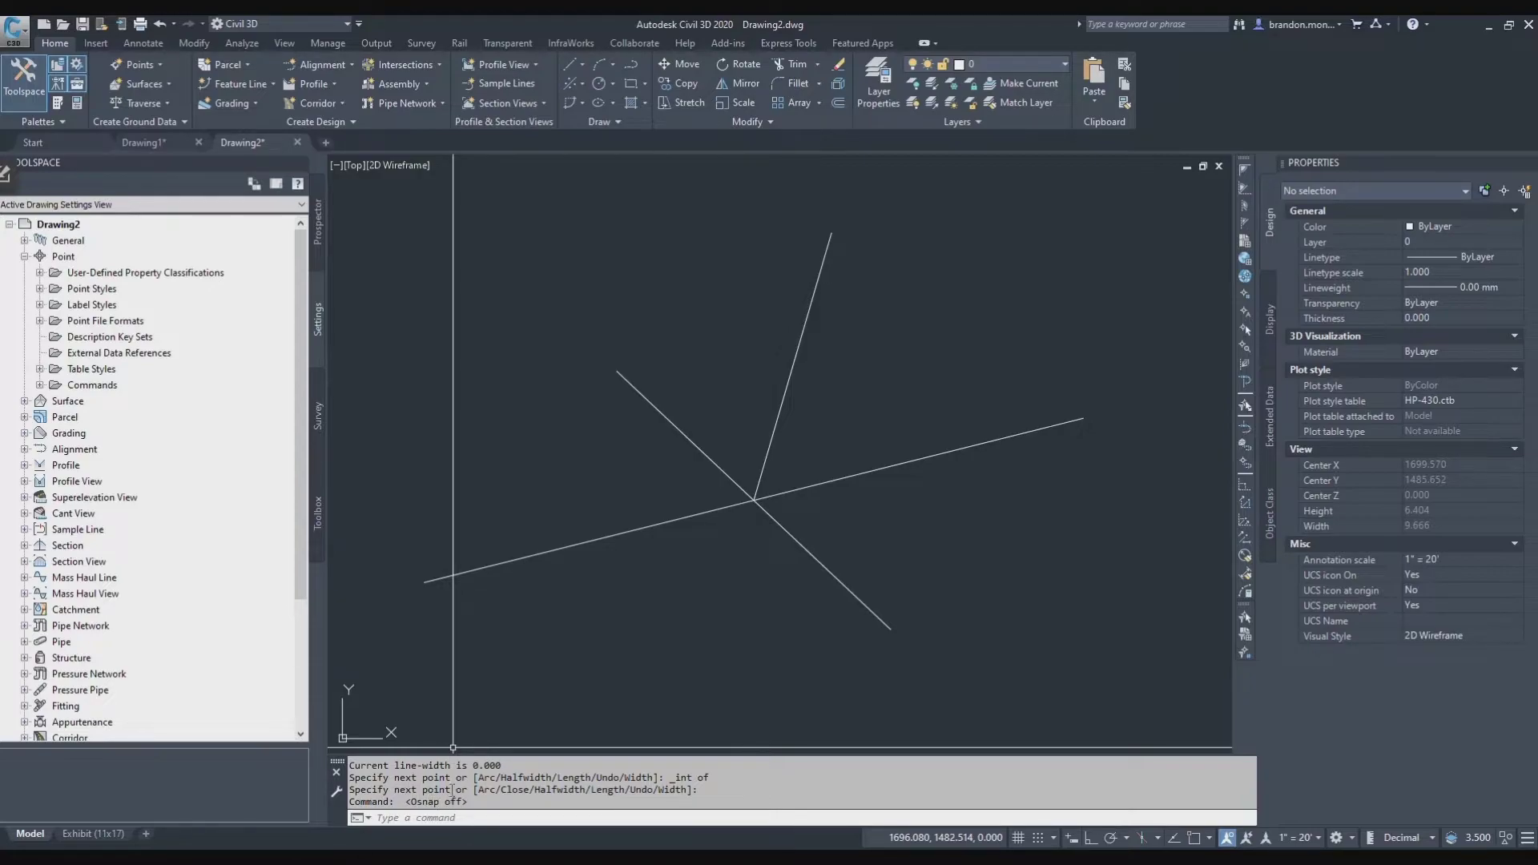
{"action": "type", "text": "pl"}
{"action": "key", "text": "Return"}
{"action": "left_click", "coordinate": [669, 695]}
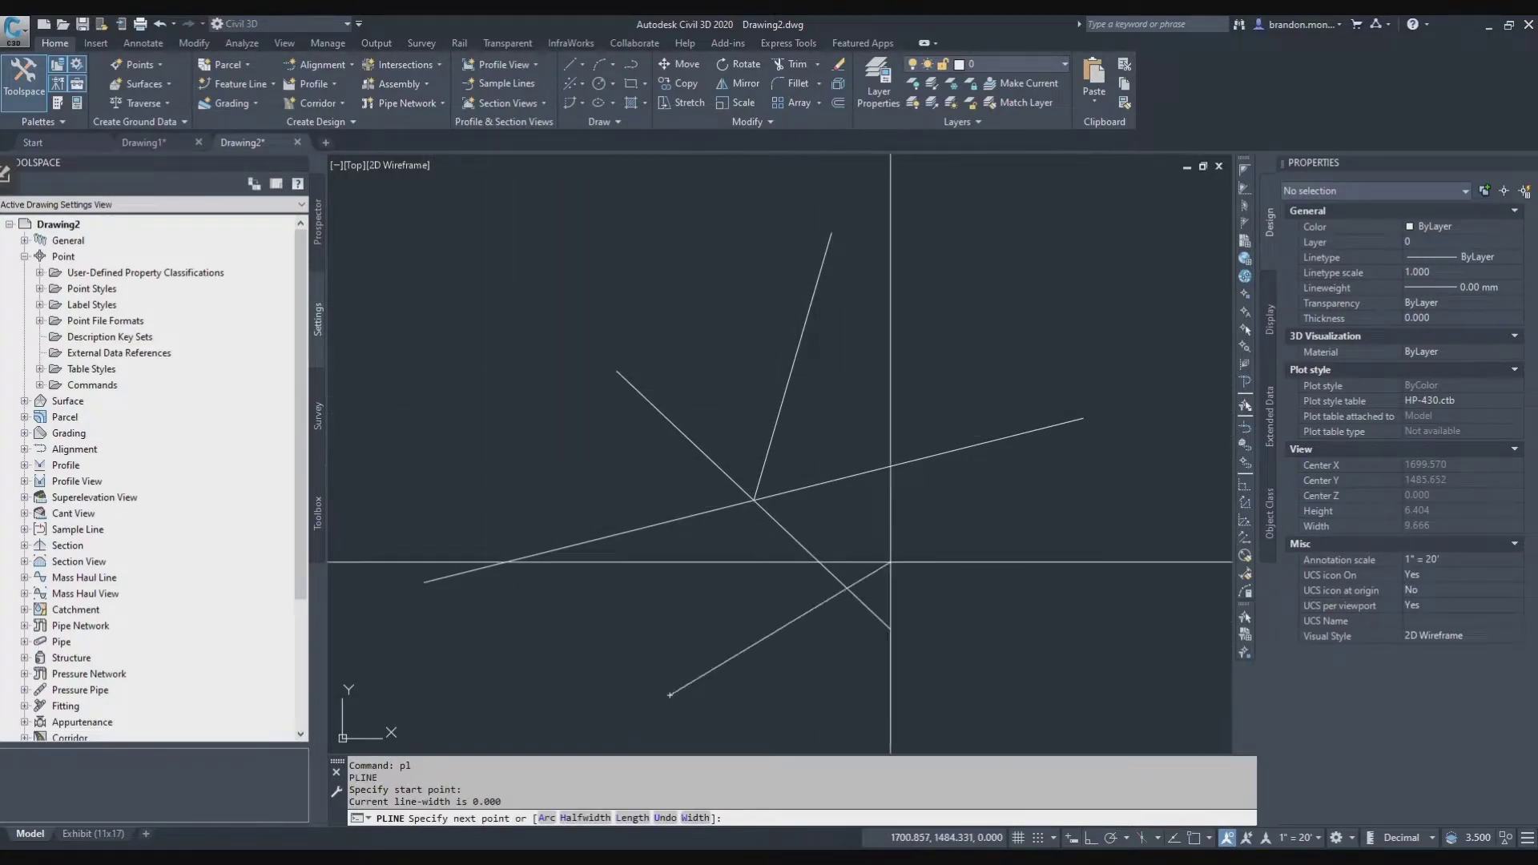
{"action": "right_click", "coordinate": [533, 431], "text": "shift"}
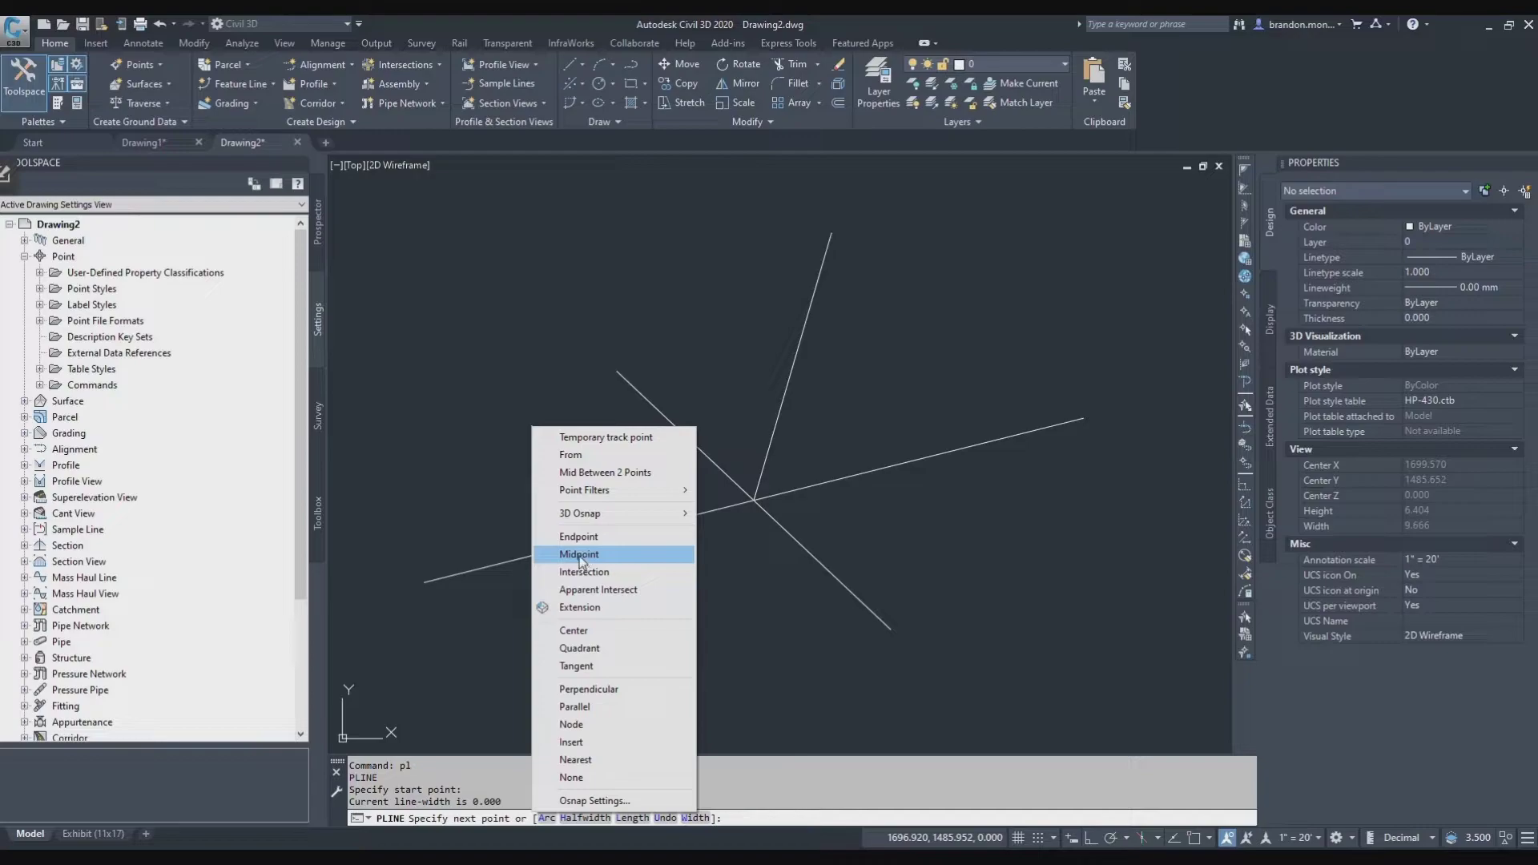
{"action": "left_click", "coordinate": [579, 555]}
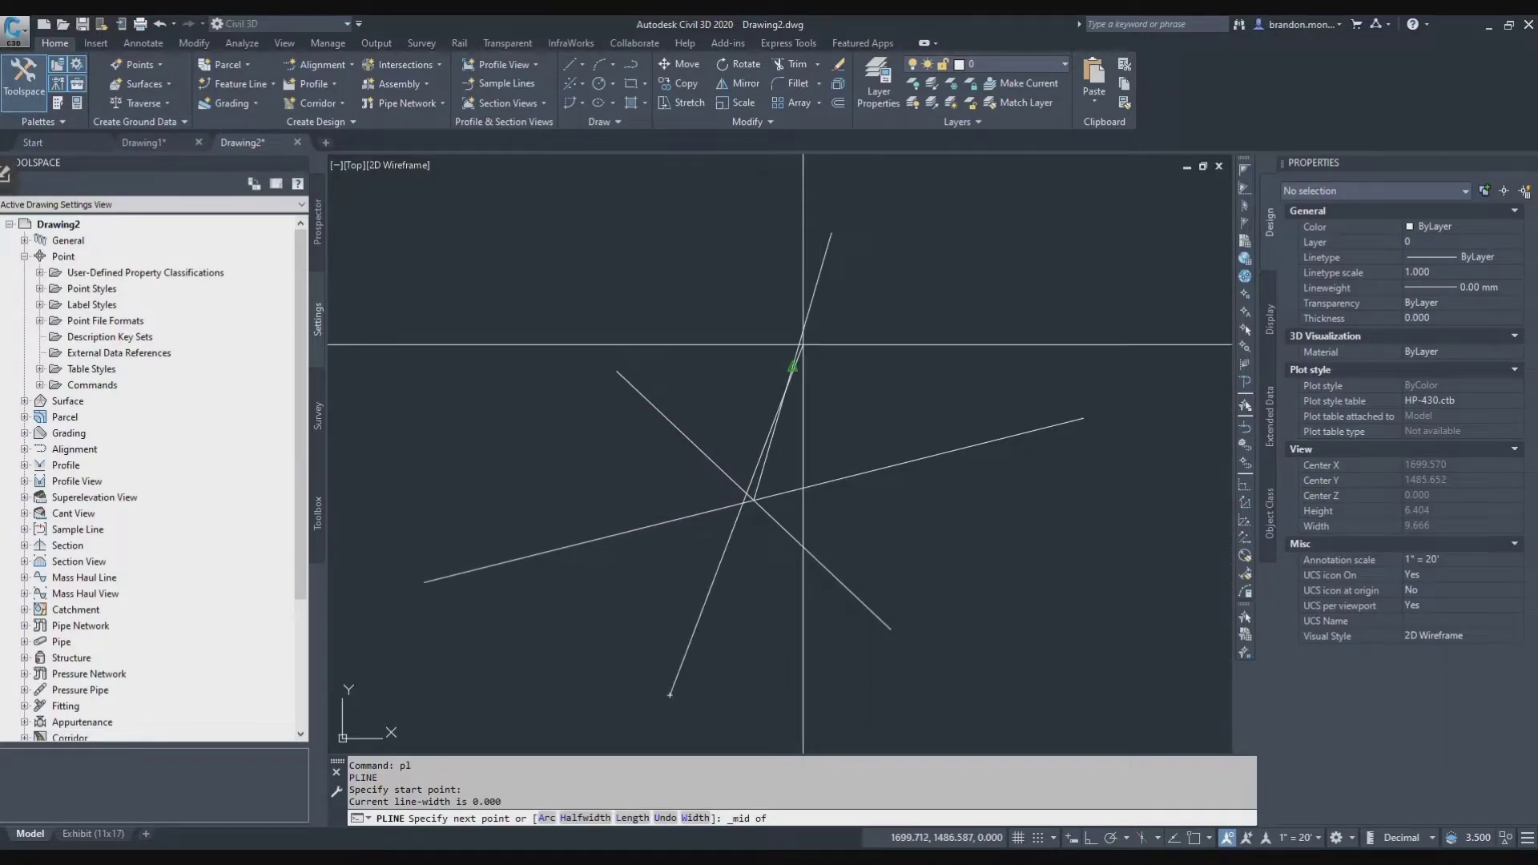
{"action": "left_click", "coordinate": [889, 466]}
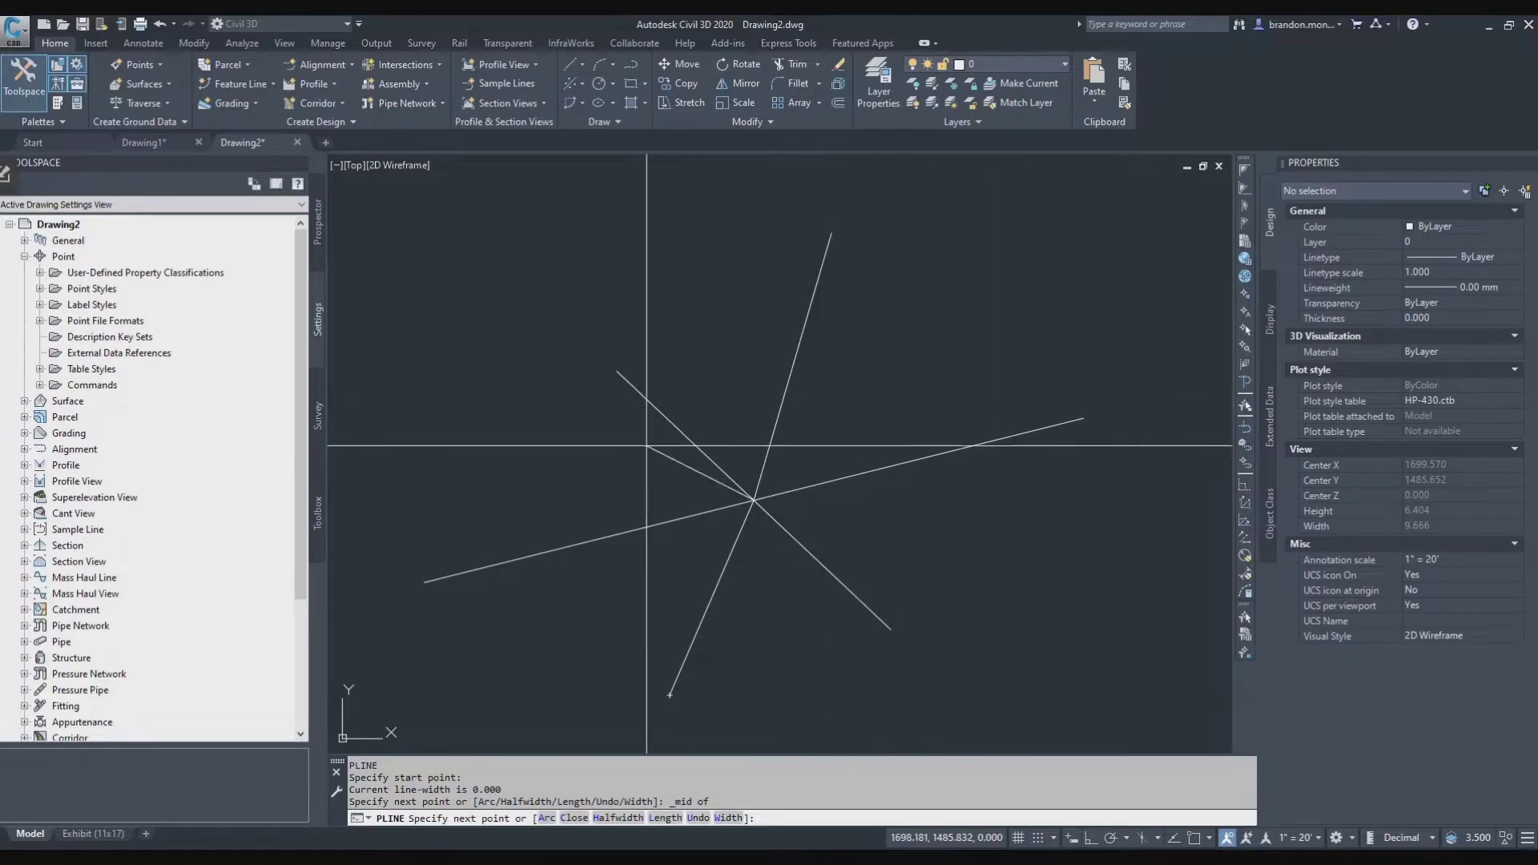
{"action": "key", "text": "Escape"}
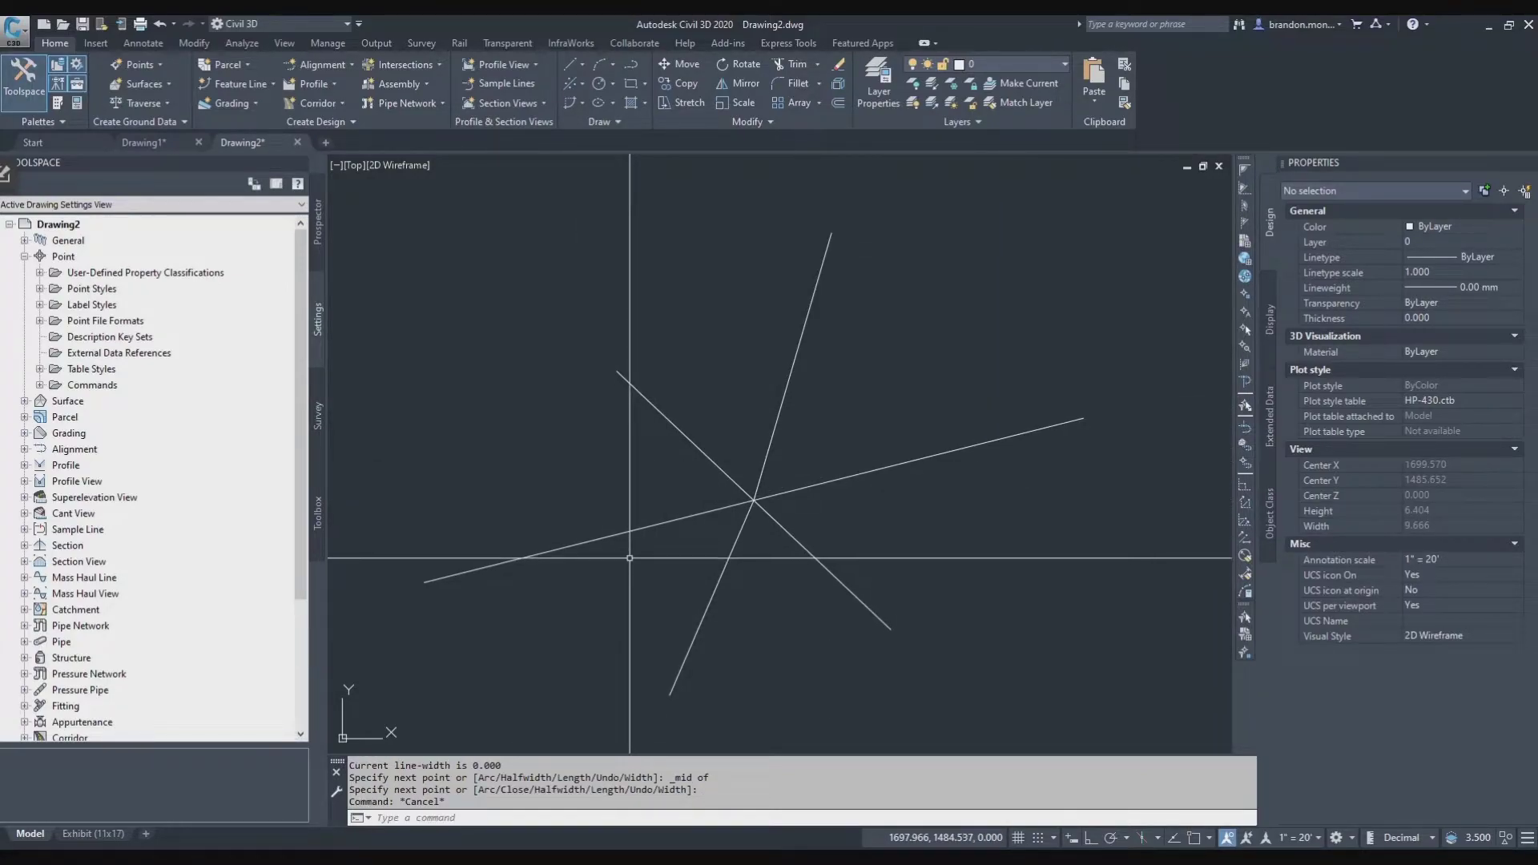
- Turn on Ortho mode after toggling it on and off
{"action": "scroll", "coordinate": [696, 529], "scroll_direction": "down", "scroll_amount": 6}
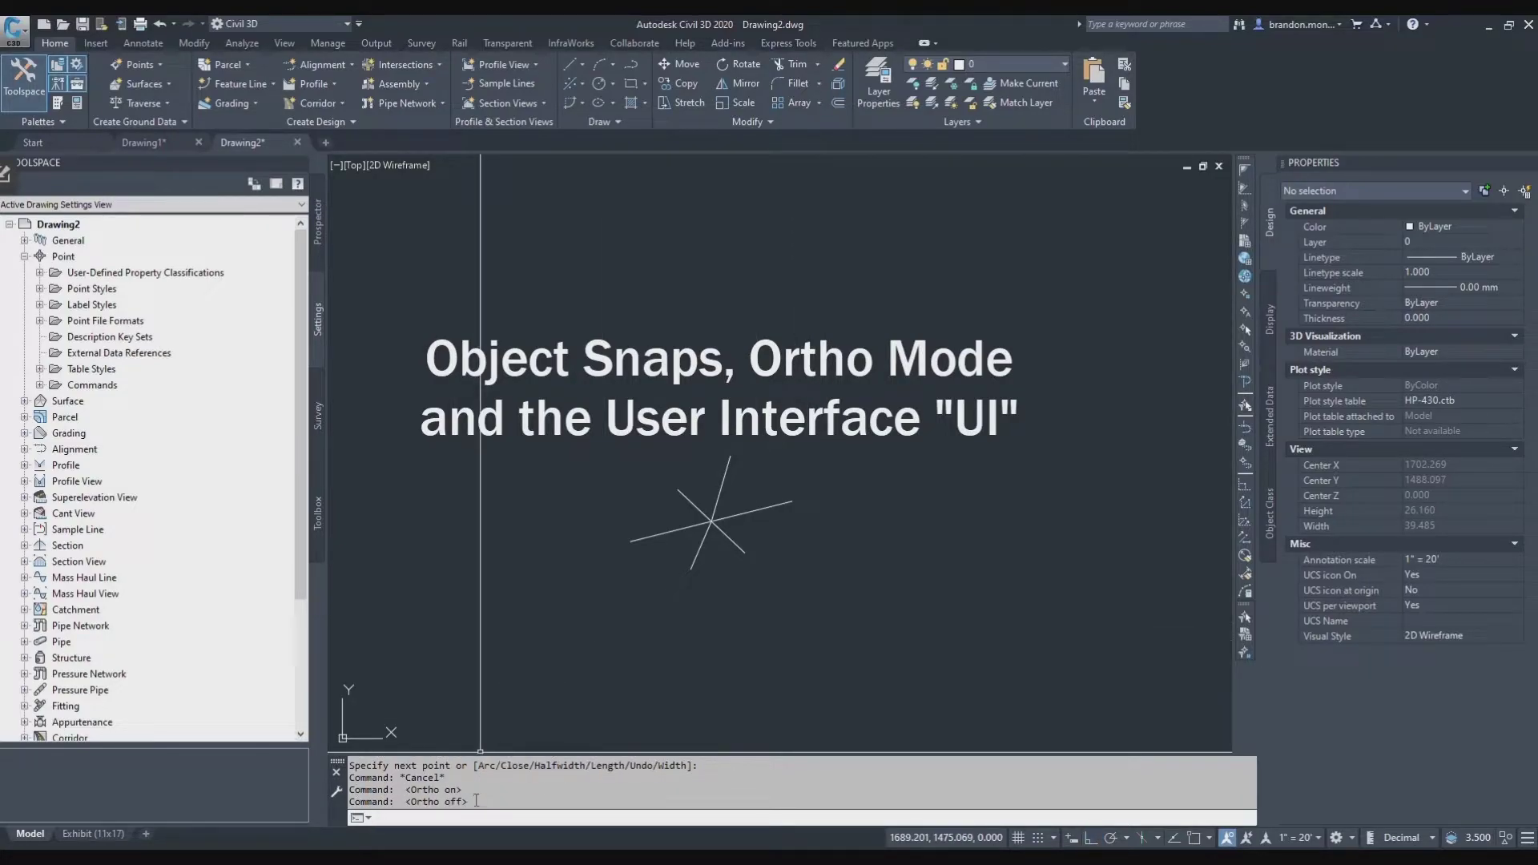
{"action": "key", "text": "F8"}
{"action": "key", "text": "F8"}
{"action": "key", "text": "F8"}
{"action": "type", "text": "ORTHO"}
{"action": "key", "text": "Return"}
{"action": "key", "text": "Escape"}
{"action": "key", "text": "Escape"}
{"action": "key", "text": "Escape"}
{"action": "type", "text": "ortho"}
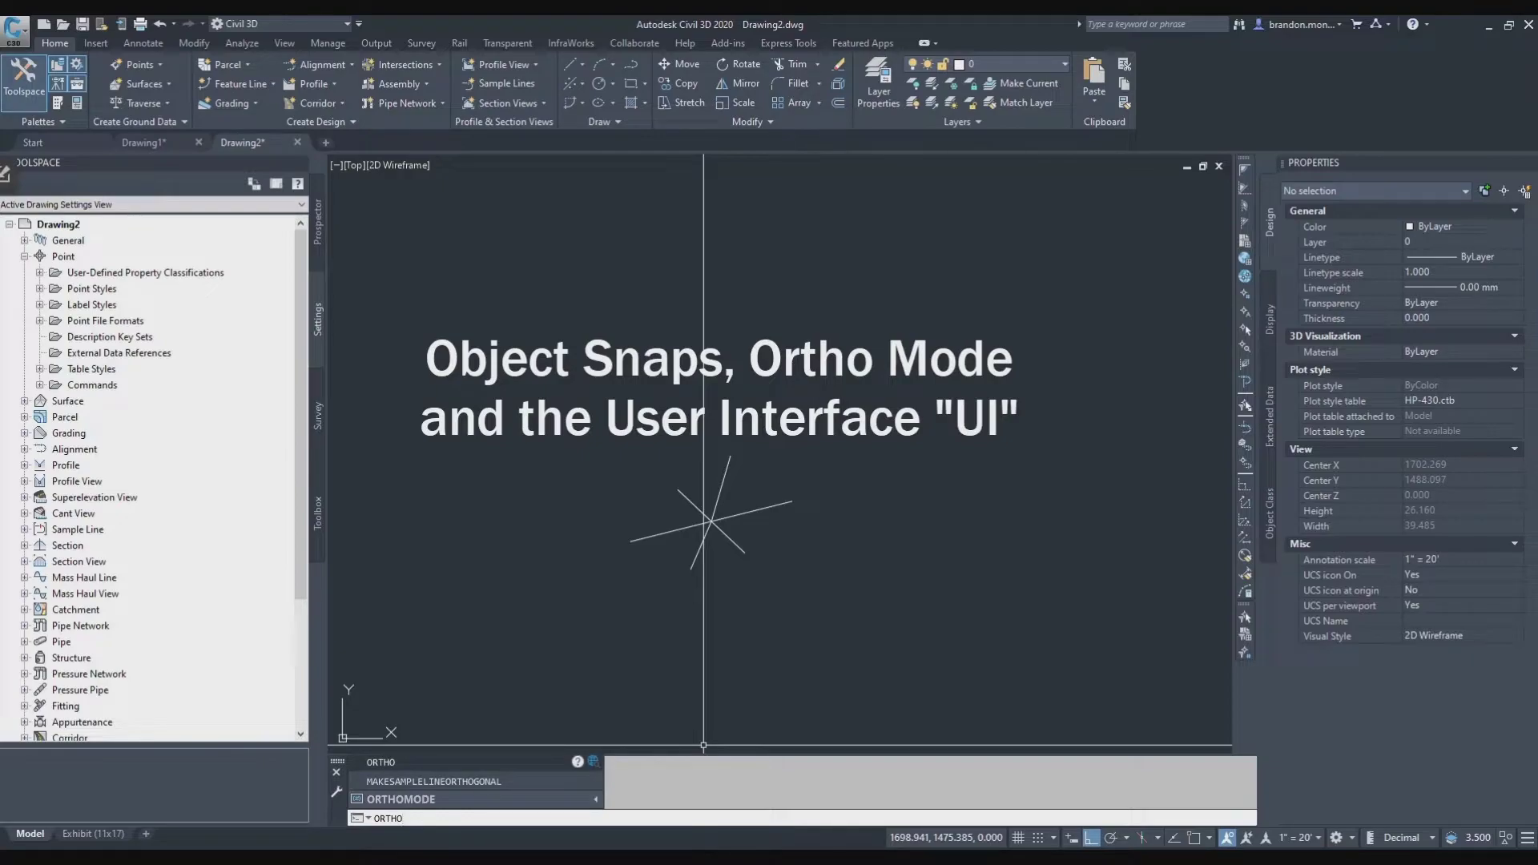
{"action": "key", "text": "Return"}
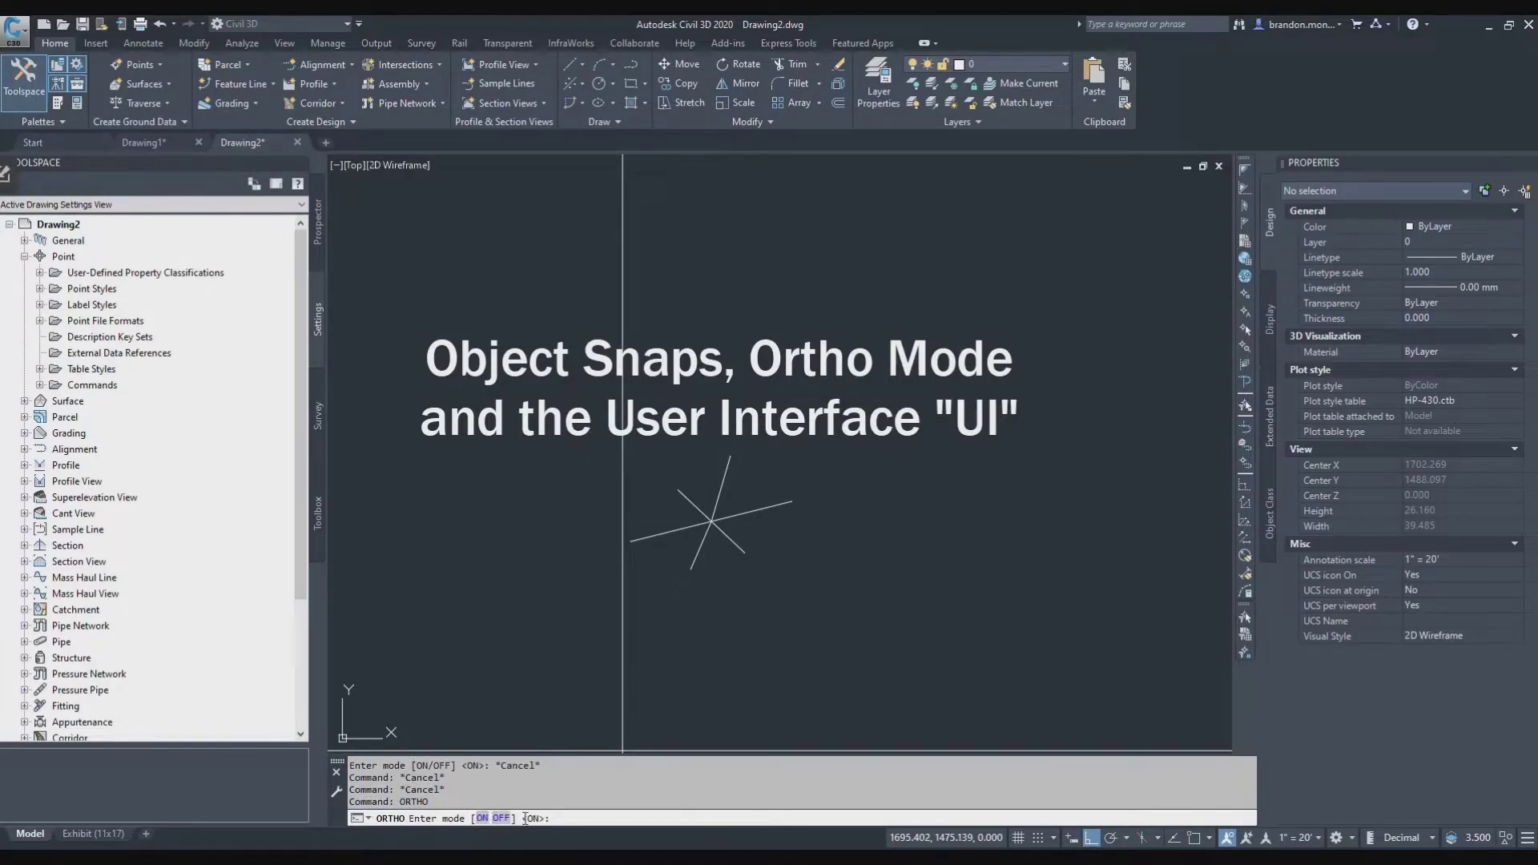
{"action": "key", "text": "Escape"}
{"action": "key", "text": "F8"}
{"action": "key", "text": "F8"}
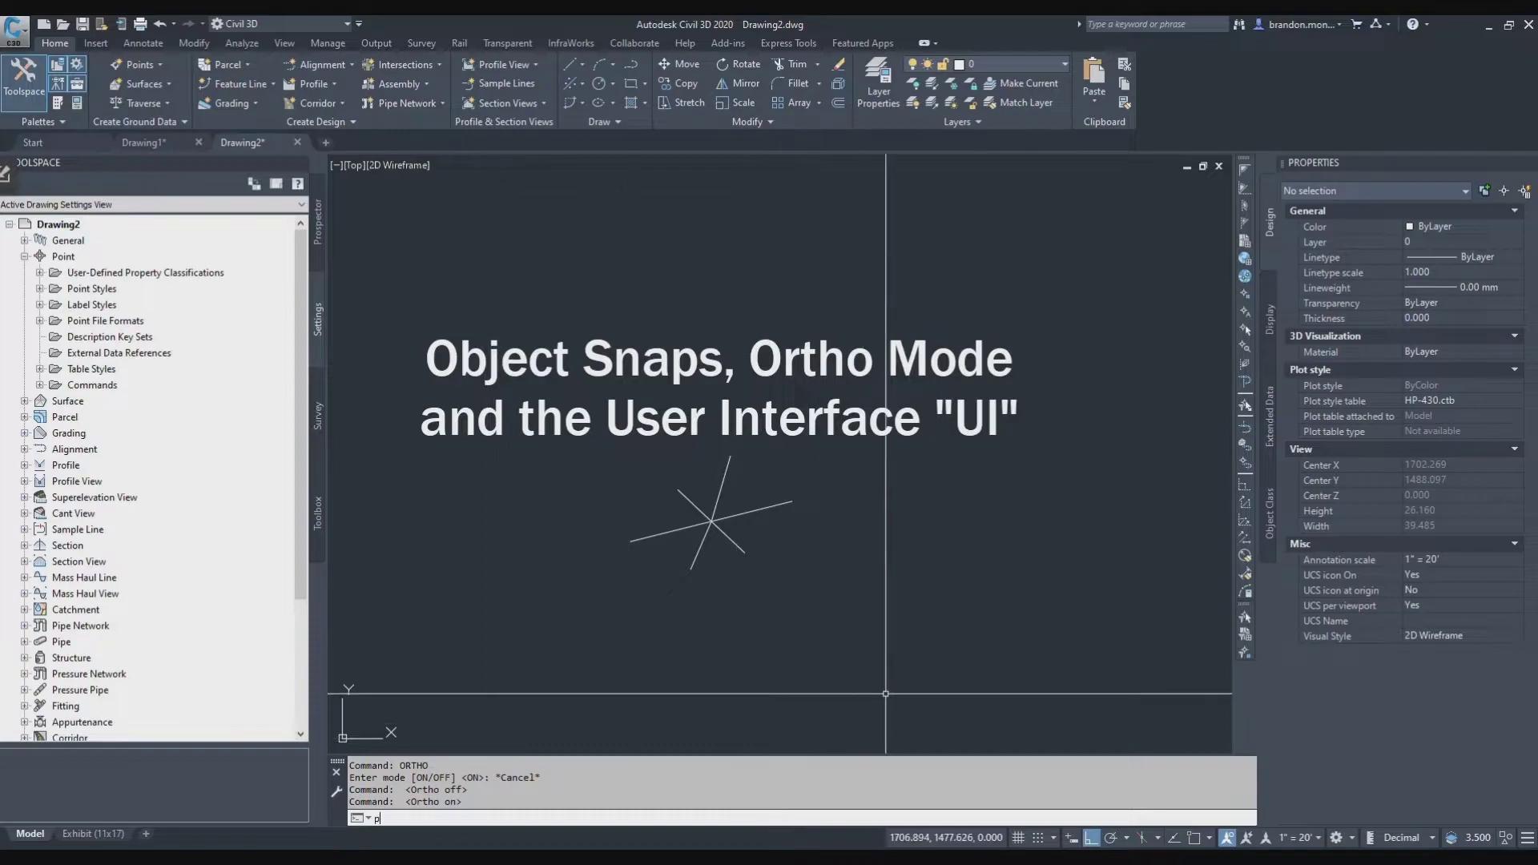
- Start a polyline below and to the right of the crossing lines and draw its first segment 10 units horizontally rightward with Ortho mode on
{"action": "type", "text": "pl"}
{"action": "key", "text": "Return"}
{"action": "left_click", "coordinate": [884, 676]}
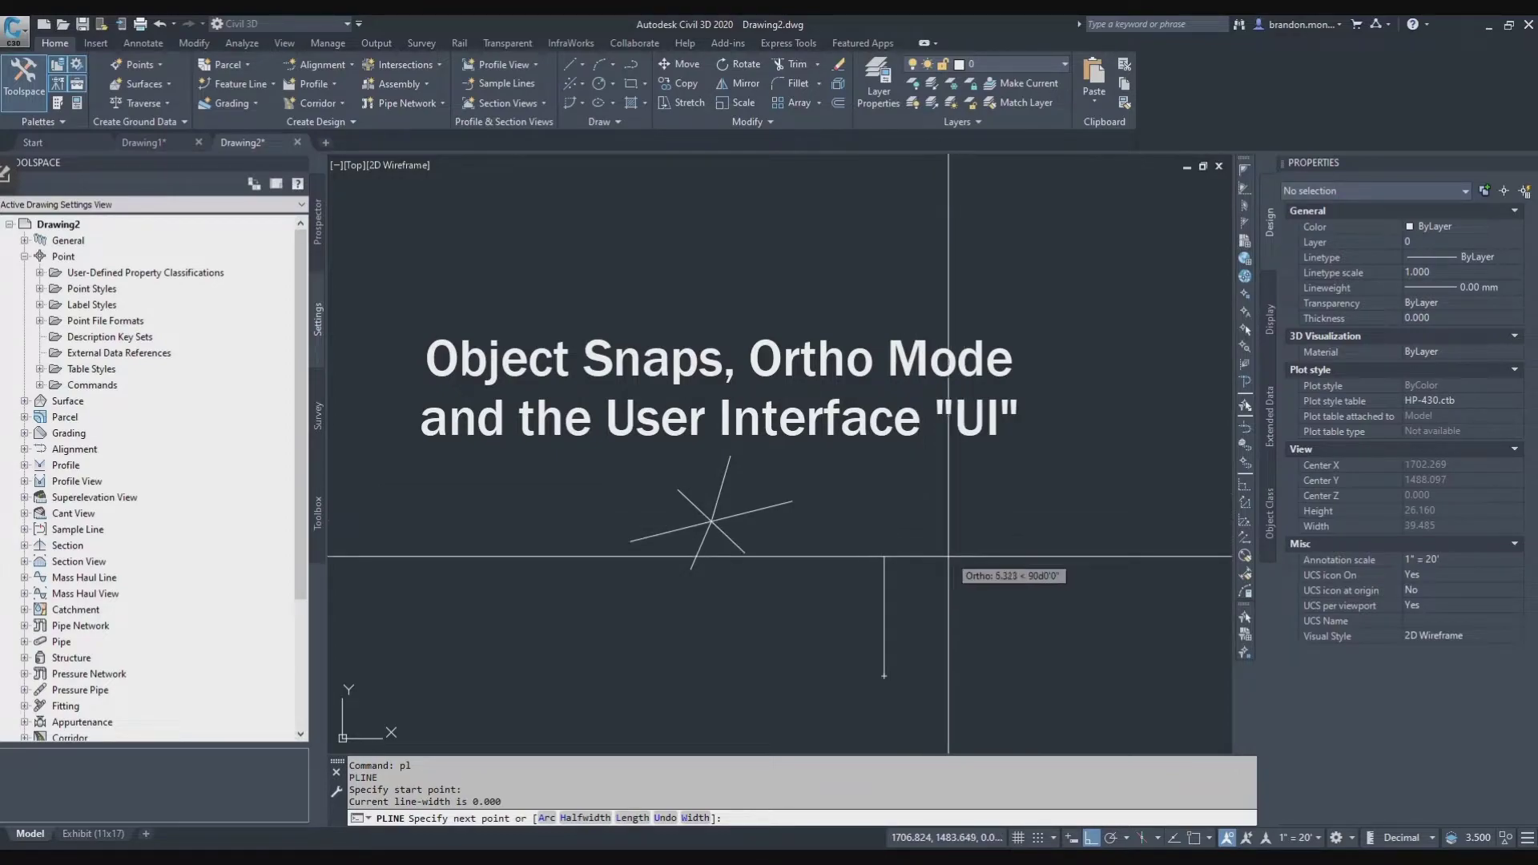
{"action": "key", "text": "F8"}
{"action": "scroll", "coordinate": [1015, 525], "scroll_direction": "up", "scroll_amount": 3}
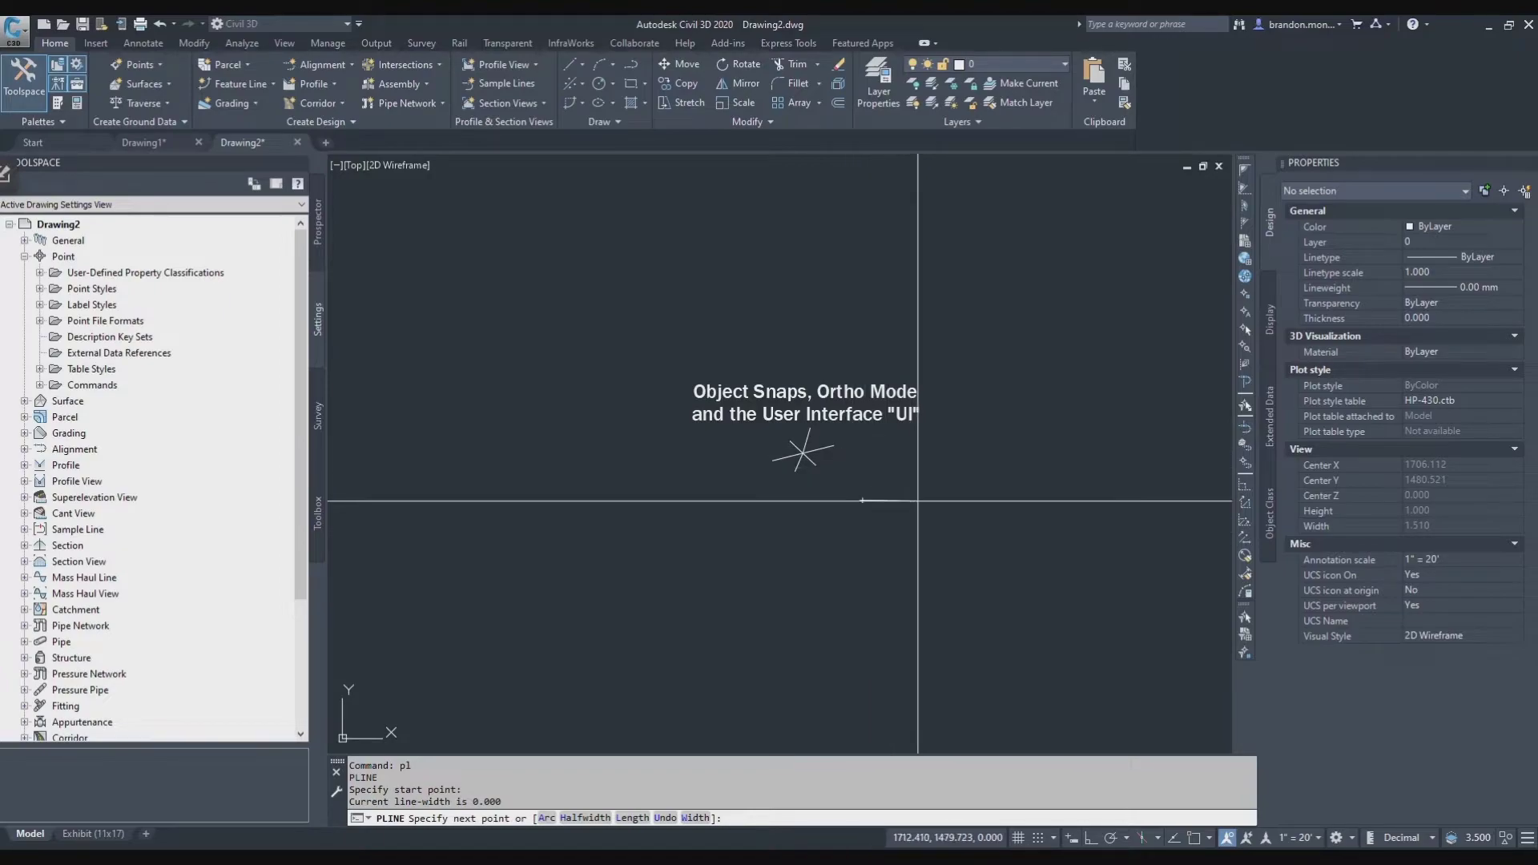
{"action": "key", "text": "F8"}
{"action": "scroll", "coordinate": [901, 537], "scroll_direction": "down", "scroll_amount": 1}
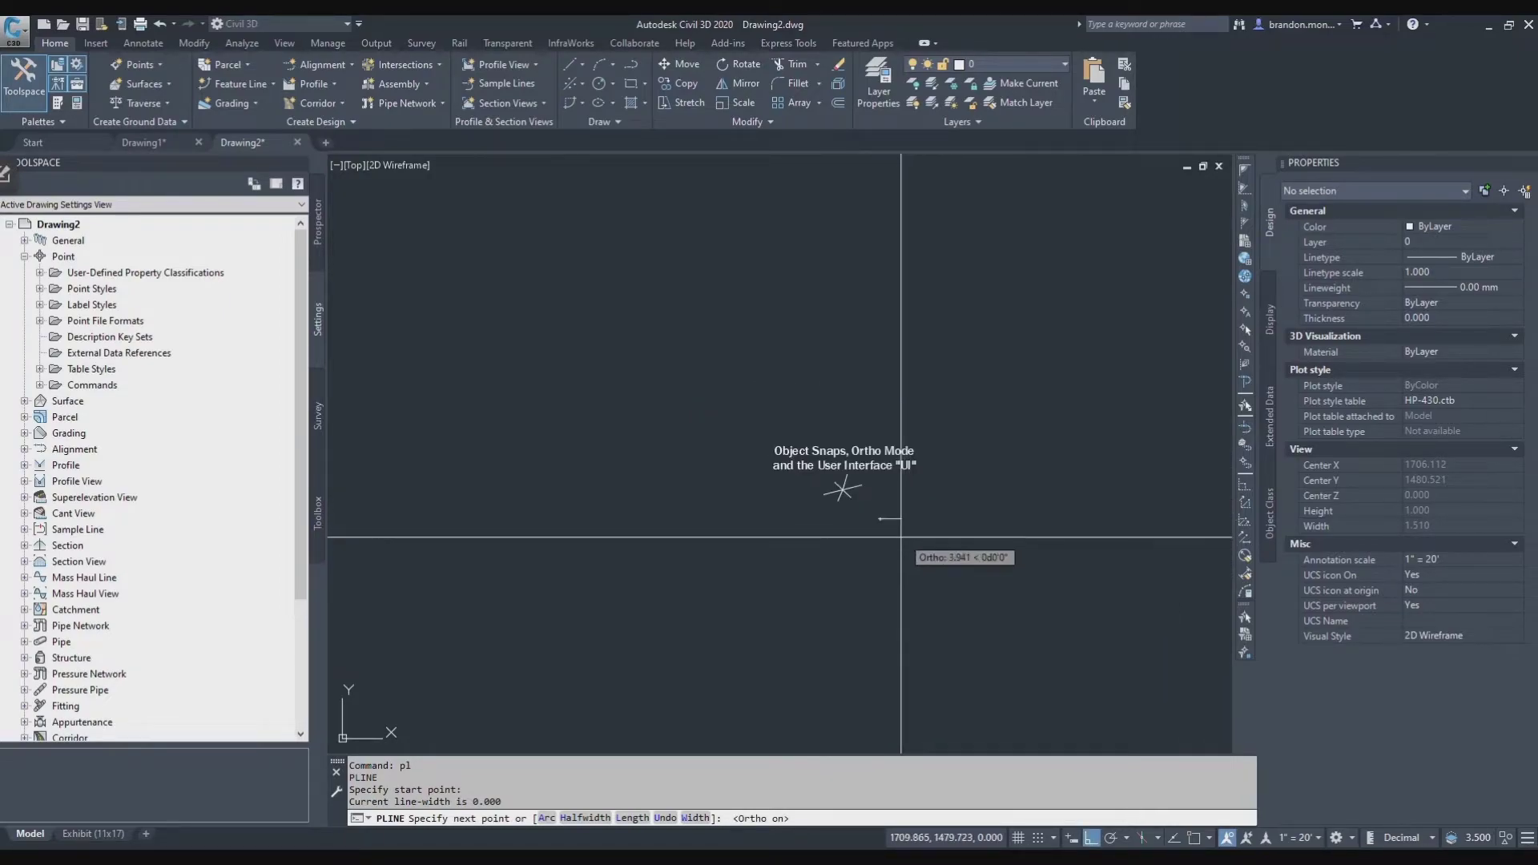
{"action": "scroll", "coordinate": [900, 537], "scroll_direction": "up", "scroll_amount": 3}
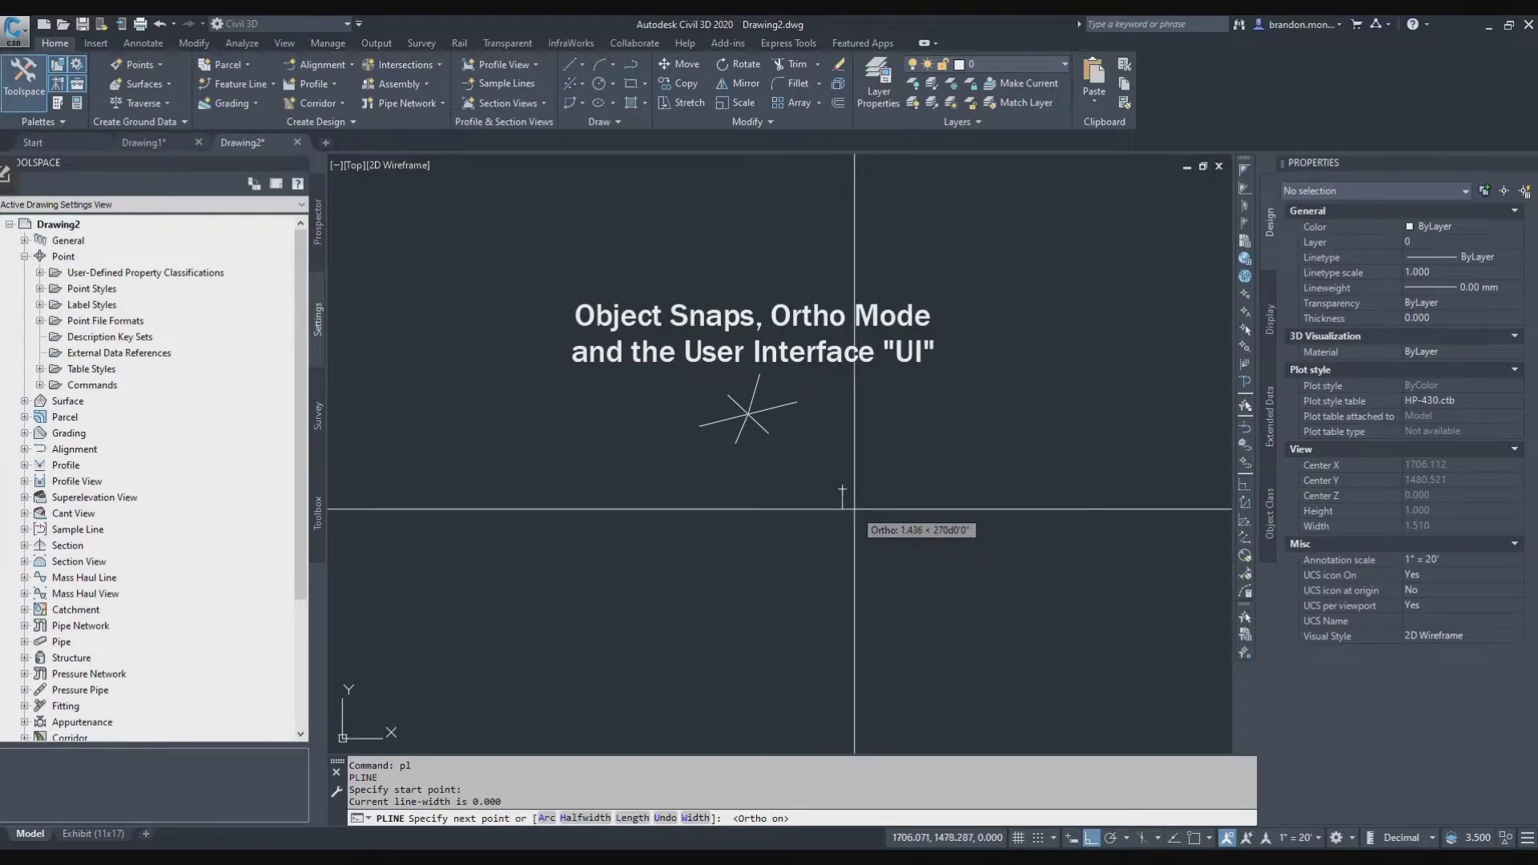
{"action": "scroll", "coordinate": [837, 516], "scroll_direction": "up", "scroll_amount": 2}
{"action": "scroll", "coordinate": [825, 520], "scroll_direction": "down", "scroll_amount": 4}
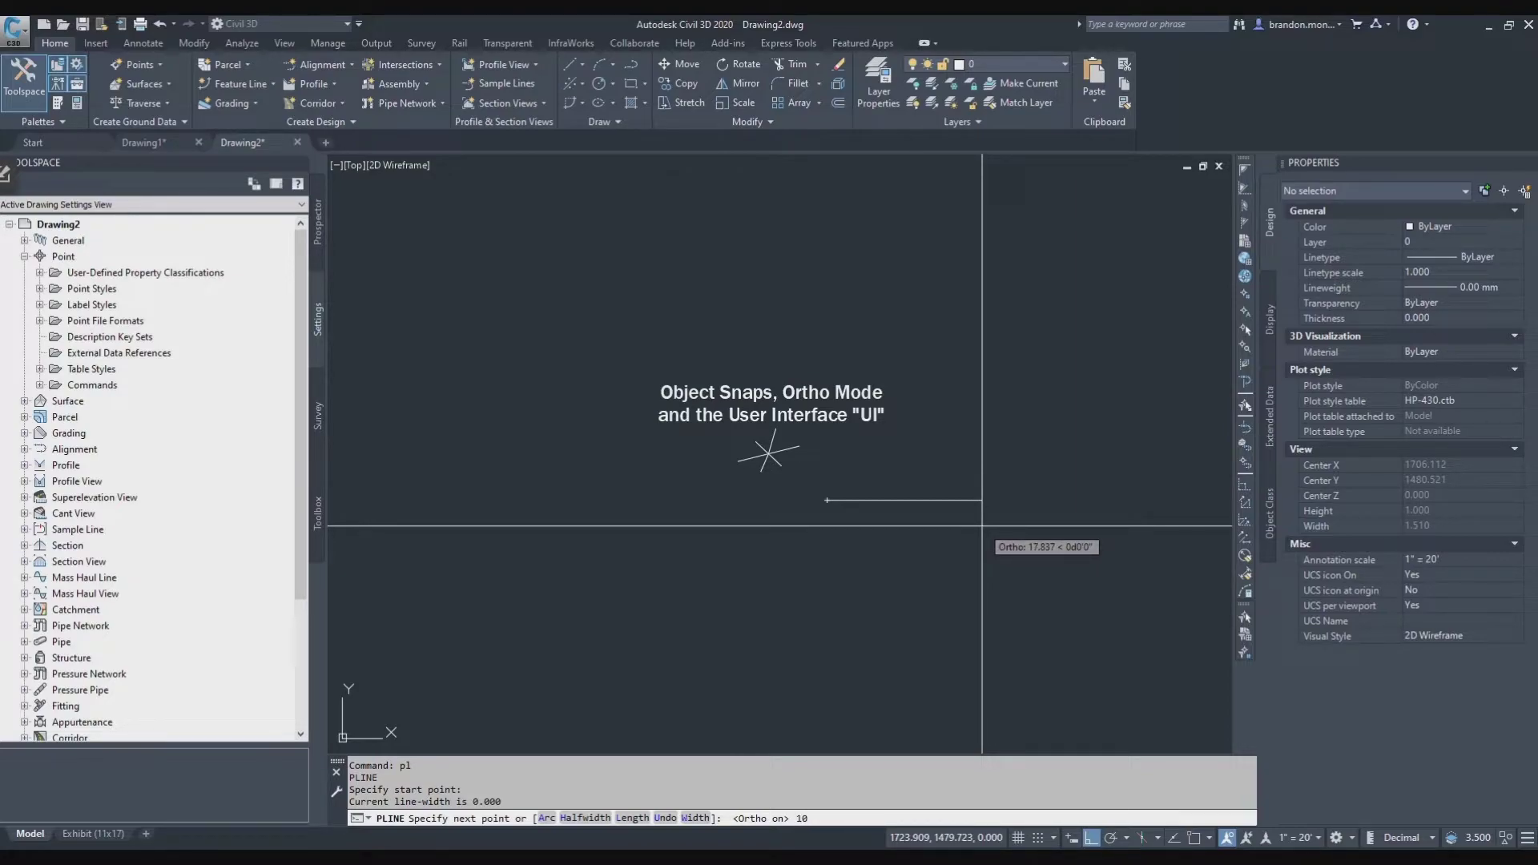
{"action": "key", "text": "Return"}
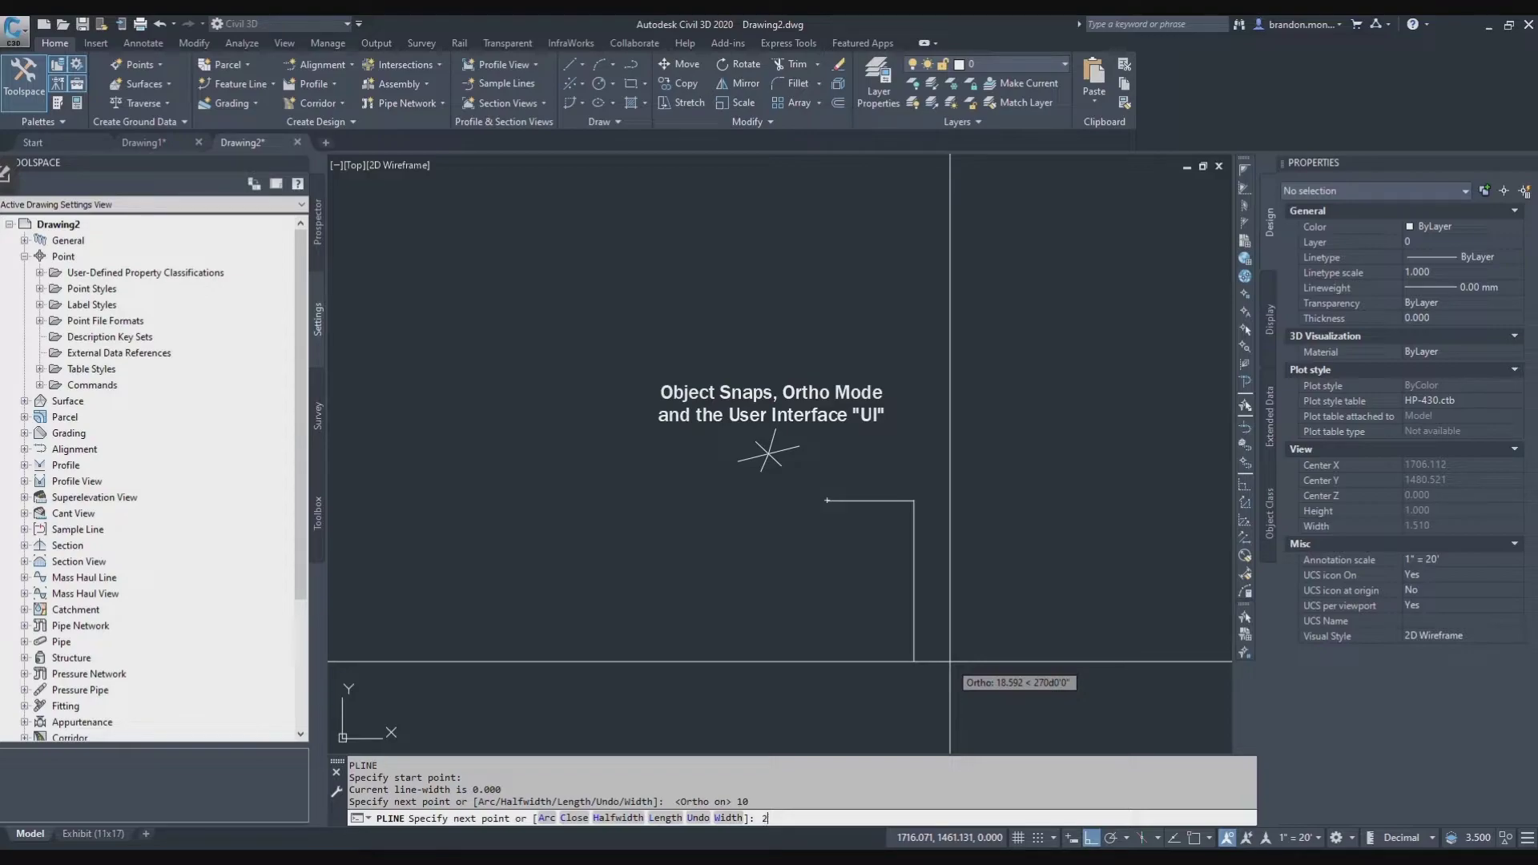
- Complete the orthogonal polyline as a closed-looking rectangle with segments 20 units down, 10 units left and 20 units up, and end it
{"action": "key", "text": "Return"}
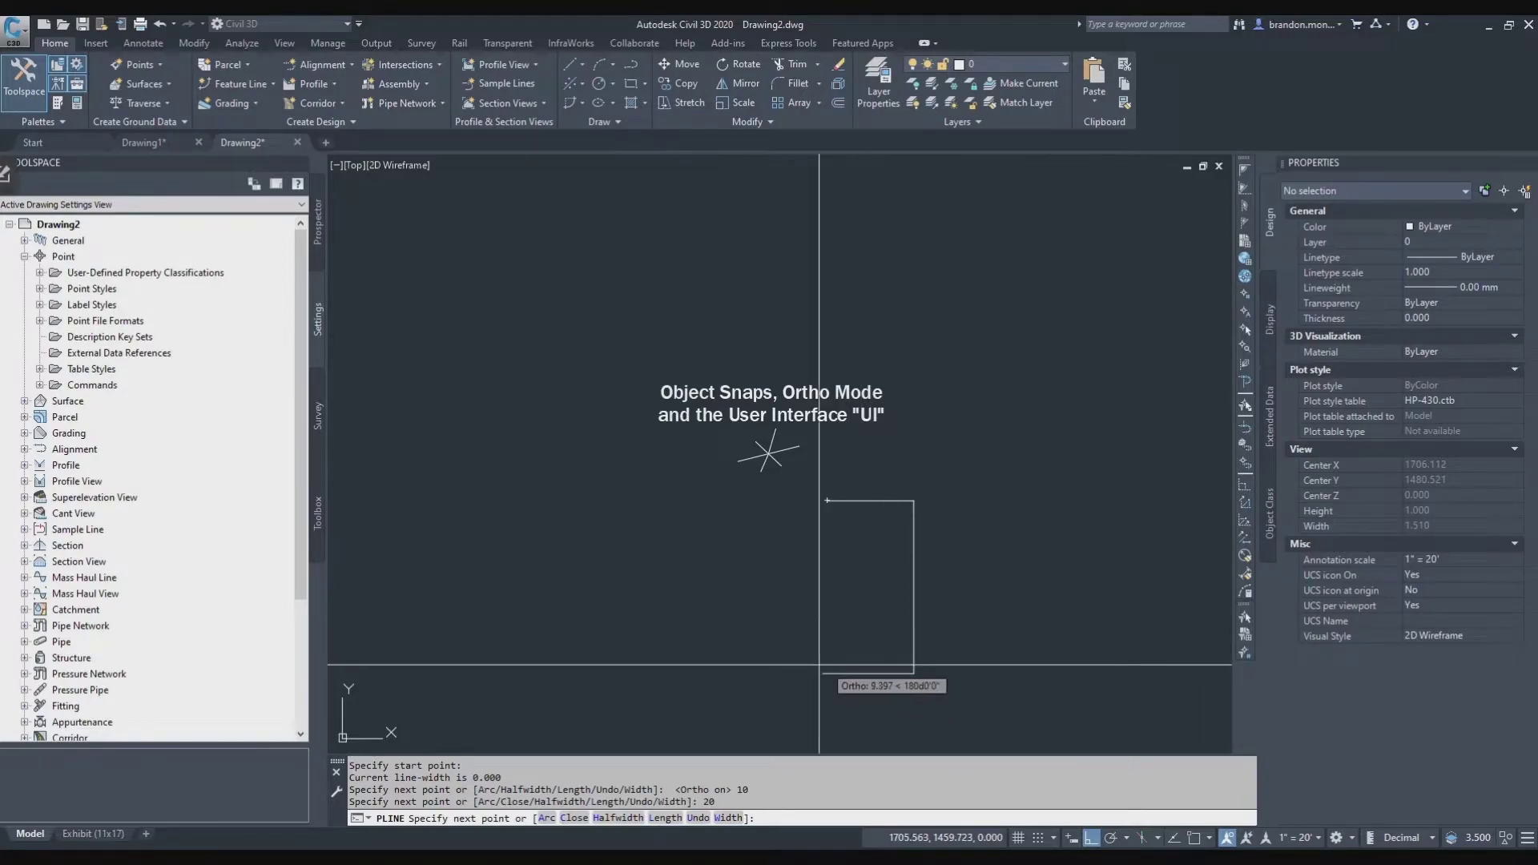
{"action": "type", "text": "10"}
{"action": "key", "text": "Return"}
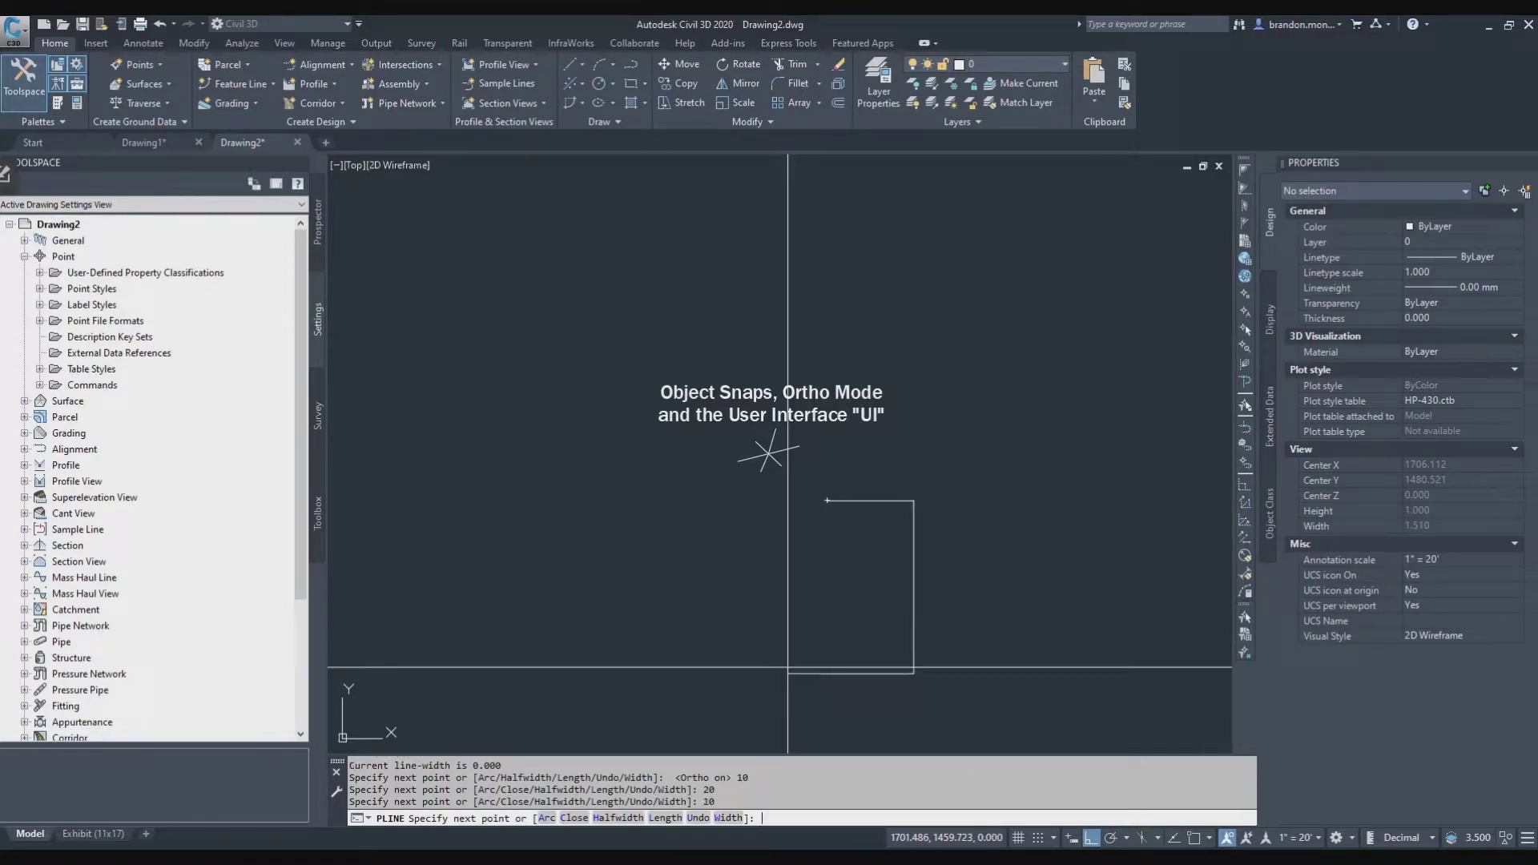
{"action": "type", "text": "20"}
{"action": "key", "text": "Return"}
{"action": "key", "text": "Return"}
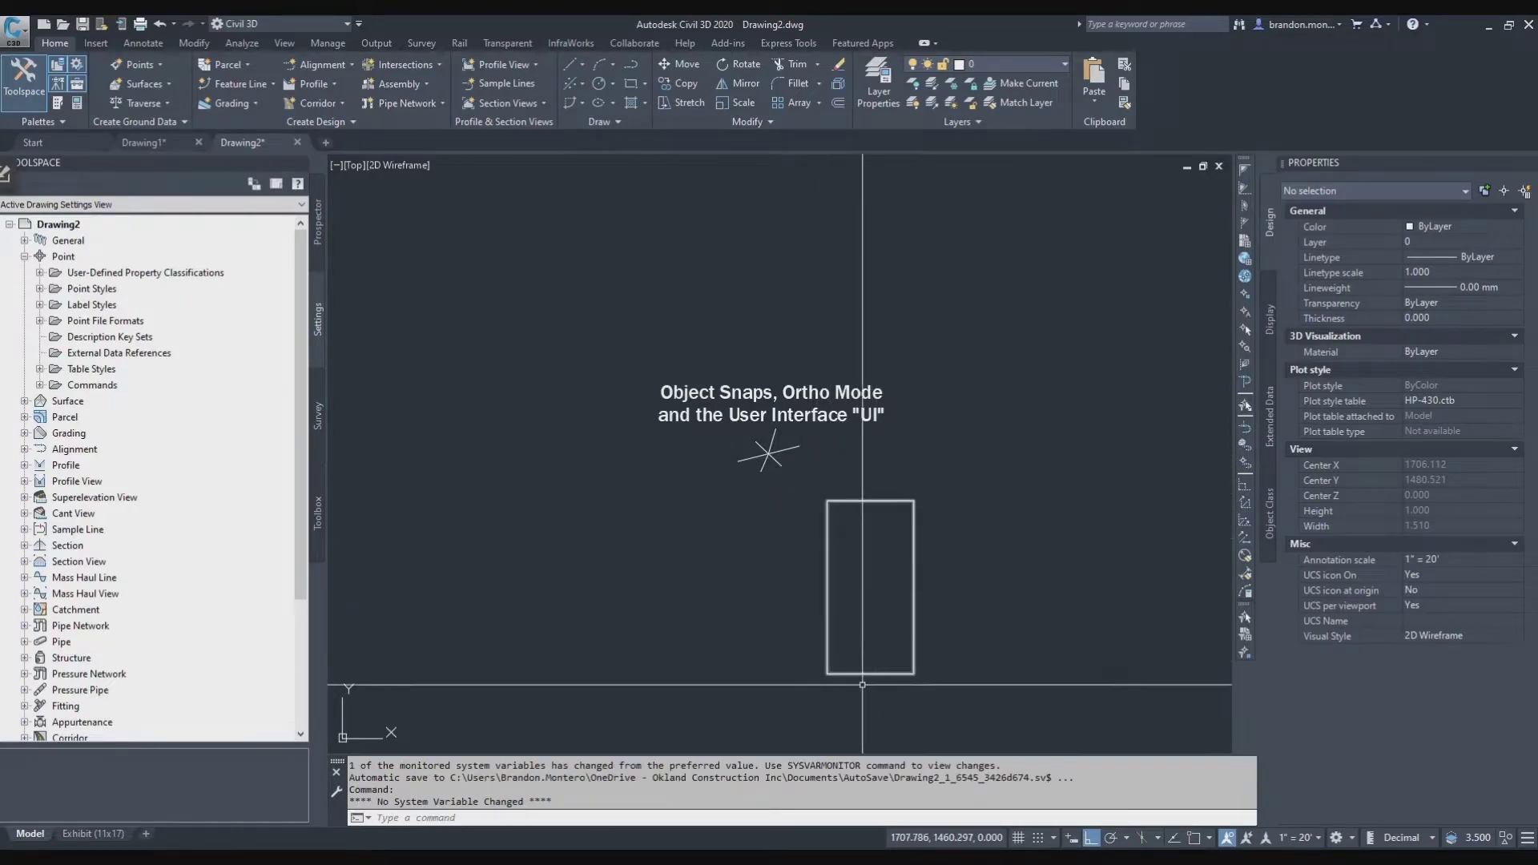
{"action": "scroll", "coordinate": [829, 503], "scroll_direction": "up", "scroll_amount": 6}
{"action": "scroll", "coordinate": [803, 631], "scroll_direction": "up", "scroll_amount": 15}
{"action": "scroll", "coordinate": [848, 417], "scroll_direction": "down", "scroll_amount": 6}
{"action": "scroll", "coordinate": [792, 451], "scroll_direction": "down", "scroll_amount": 10}
{"action": "scroll", "coordinate": [796, 517], "scroll_direction": "up", "scroll_amount": 4}
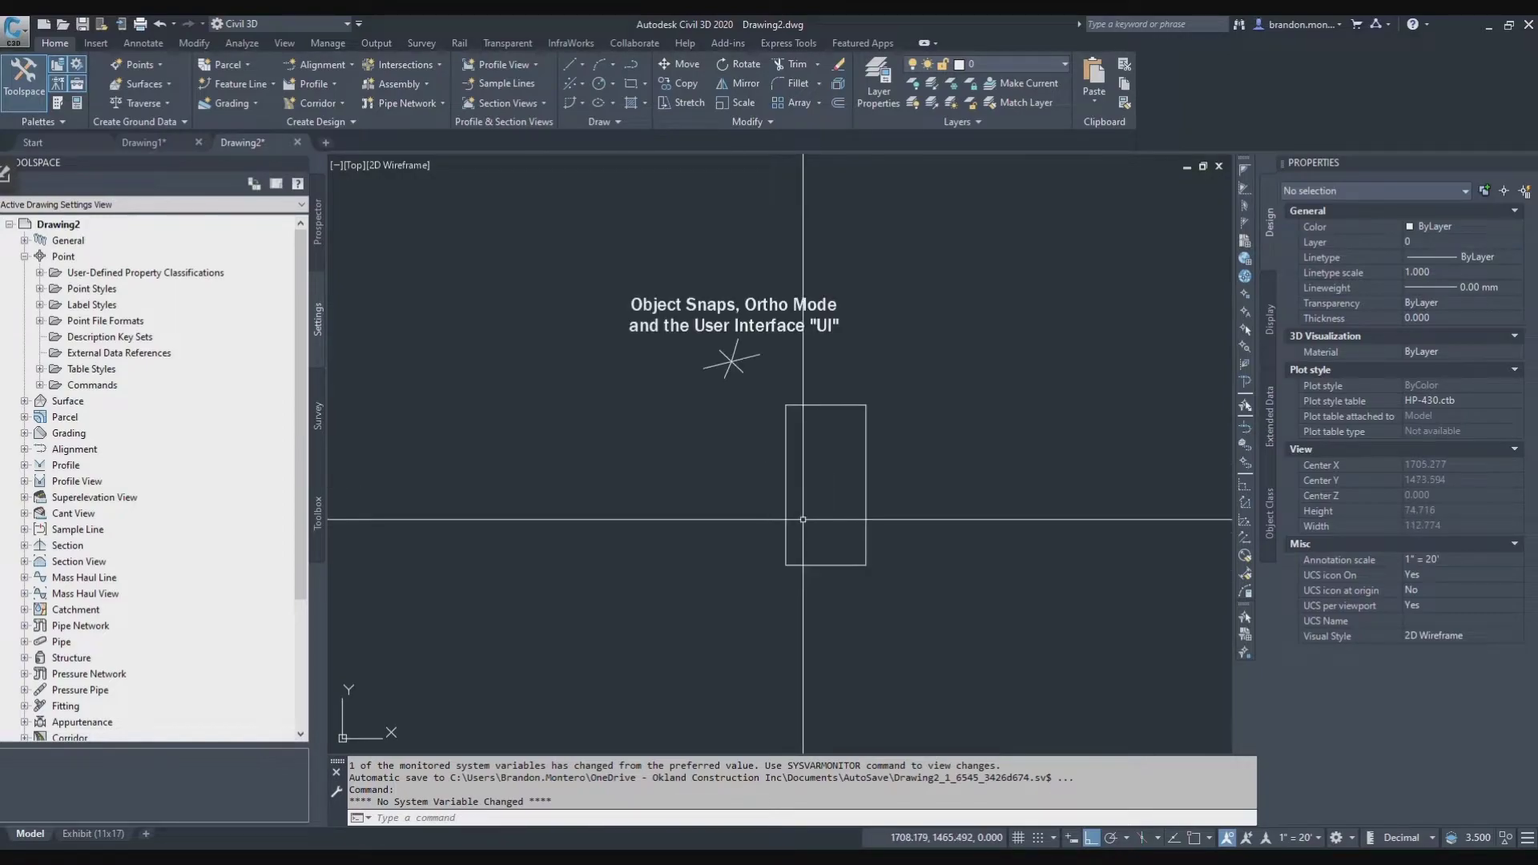
- Demonstrate the Ortho mode and running object snap toggles, leaving Ortho mode off and object snaps on
{"action": "left_click", "coordinate": [1091, 837]}
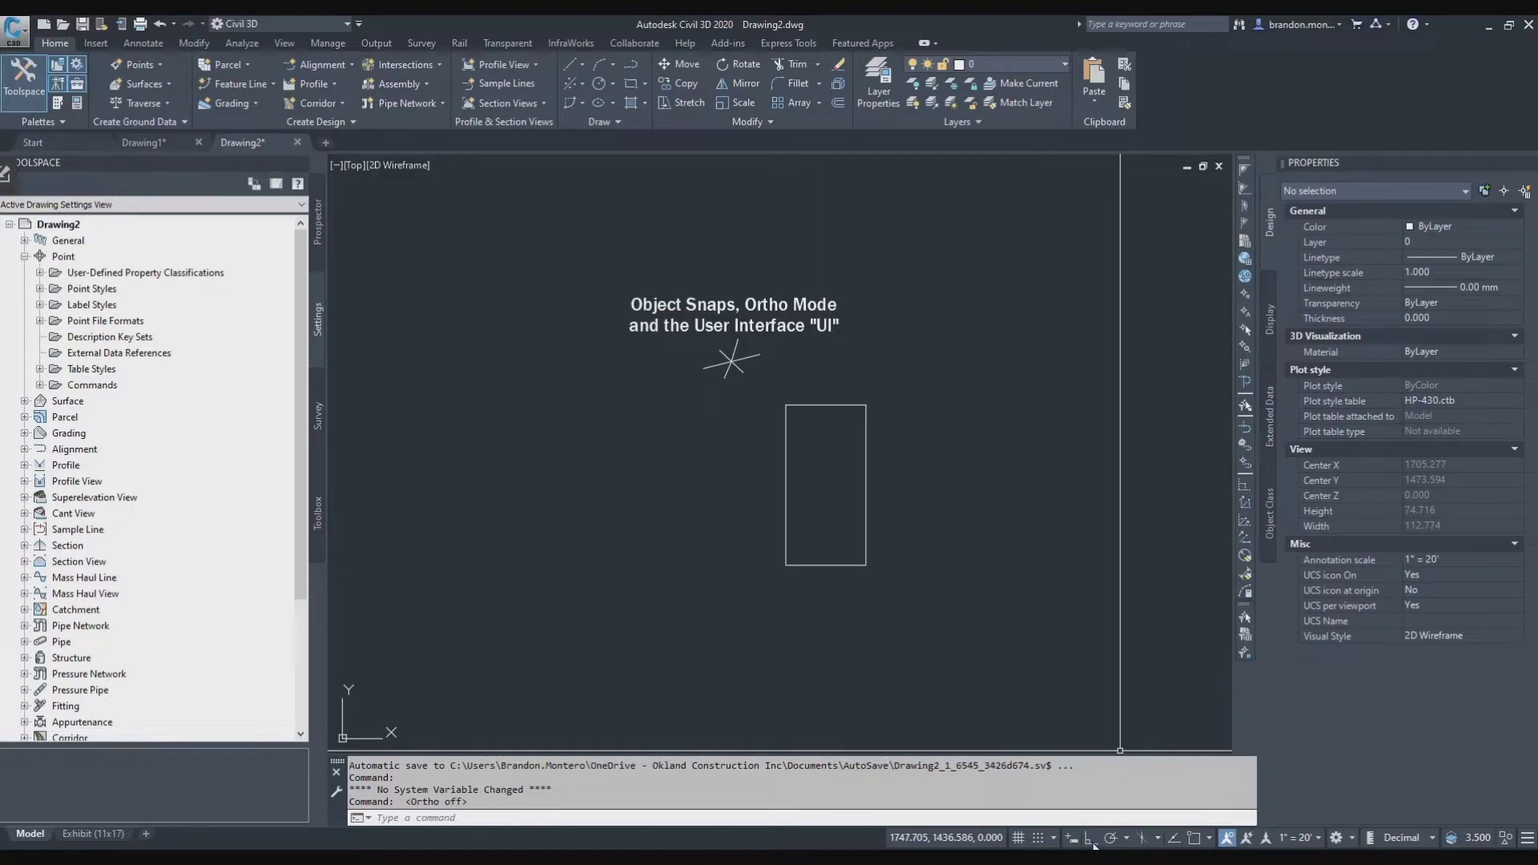
{"action": "left_click", "coordinate": [1091, 838]}
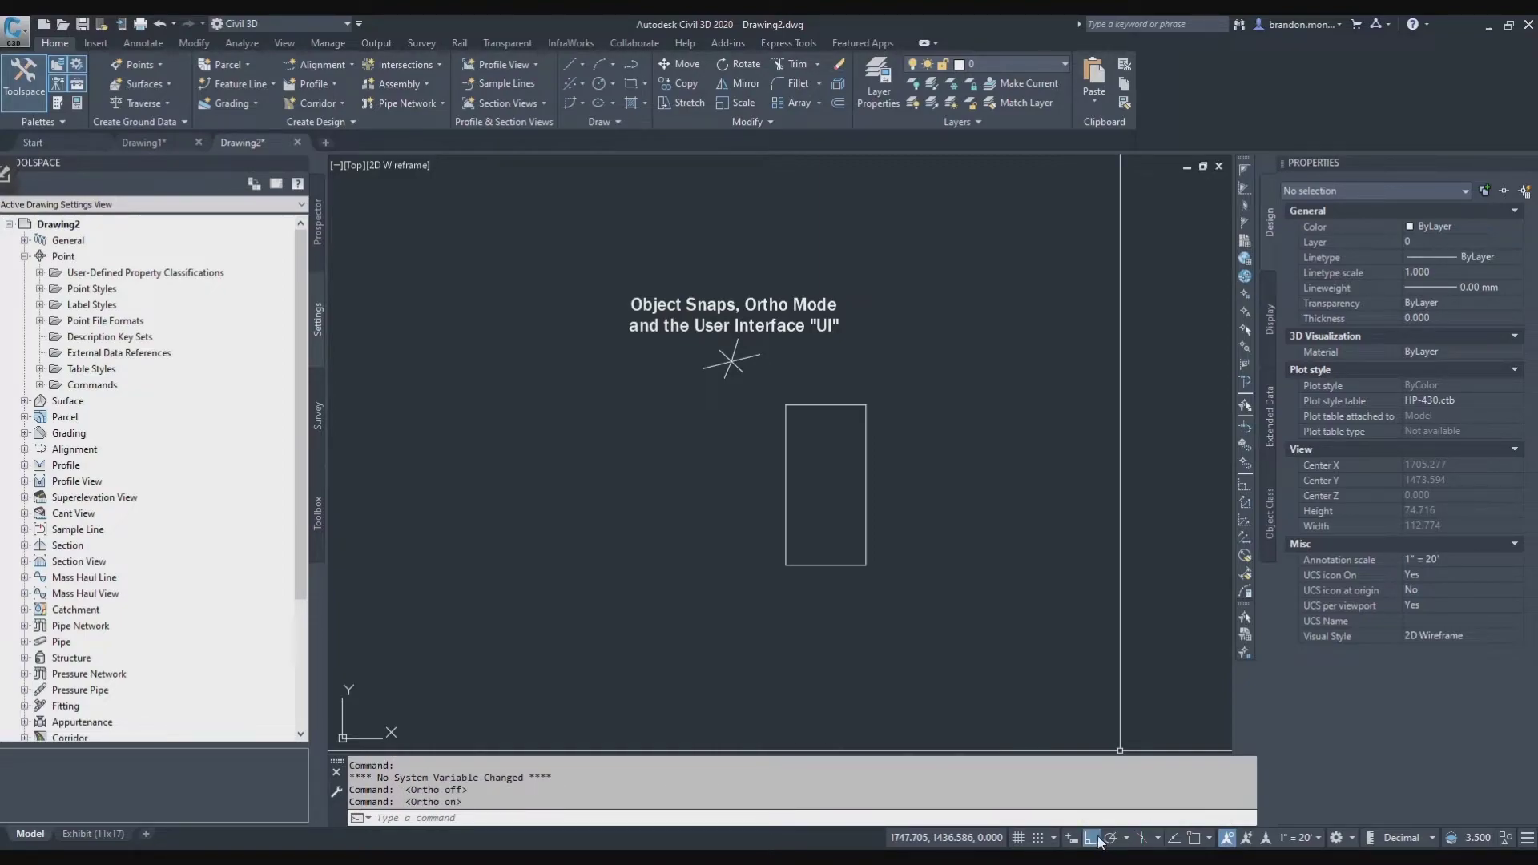
{"action": "left_click", "coordinate": [1091, 837]}
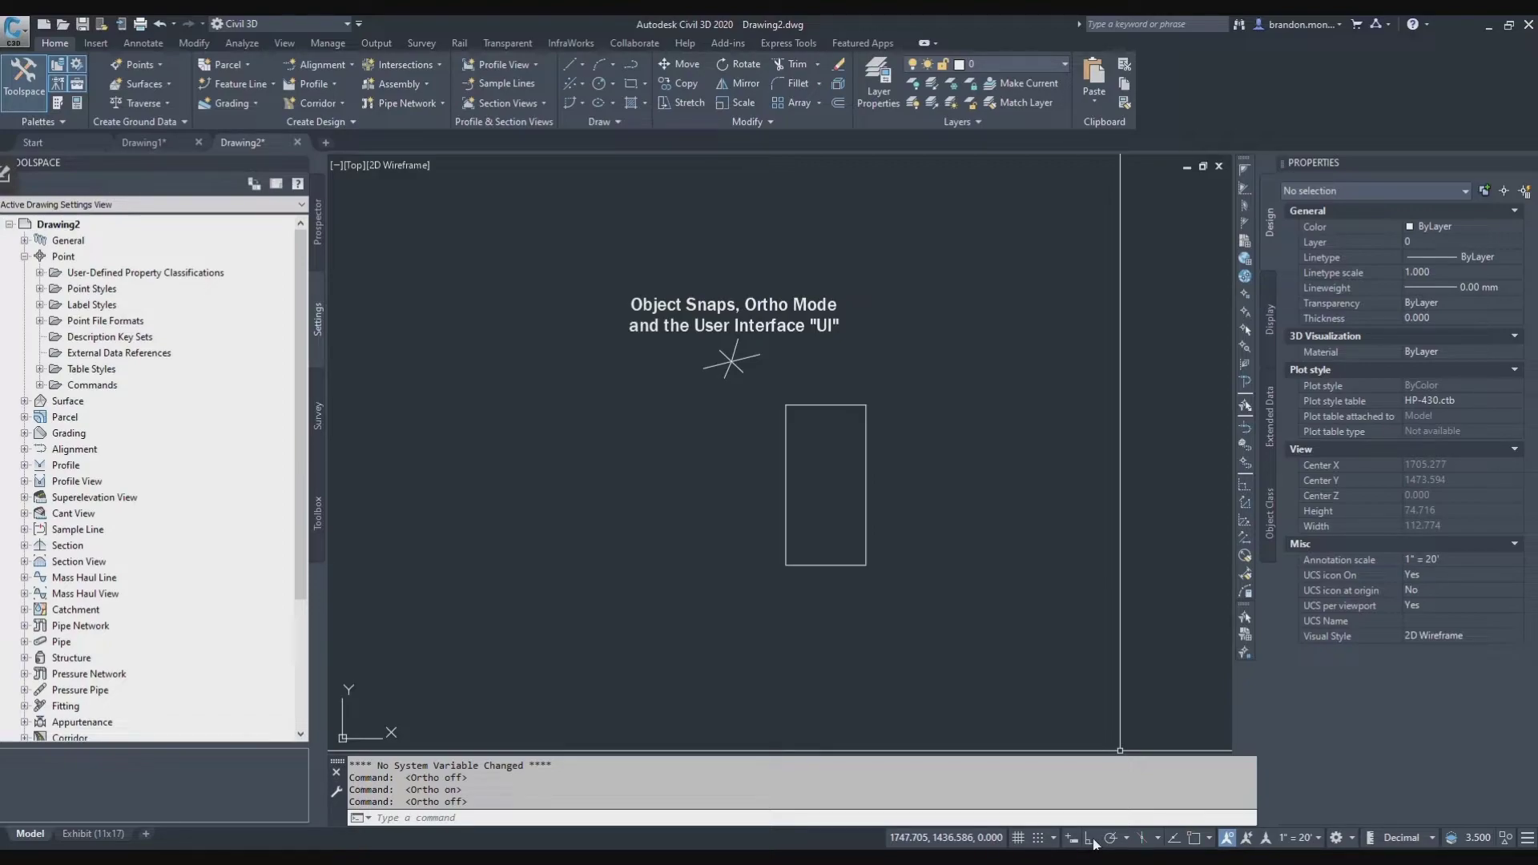
{"action": "left_click", "coordinate": [1194, 837]}
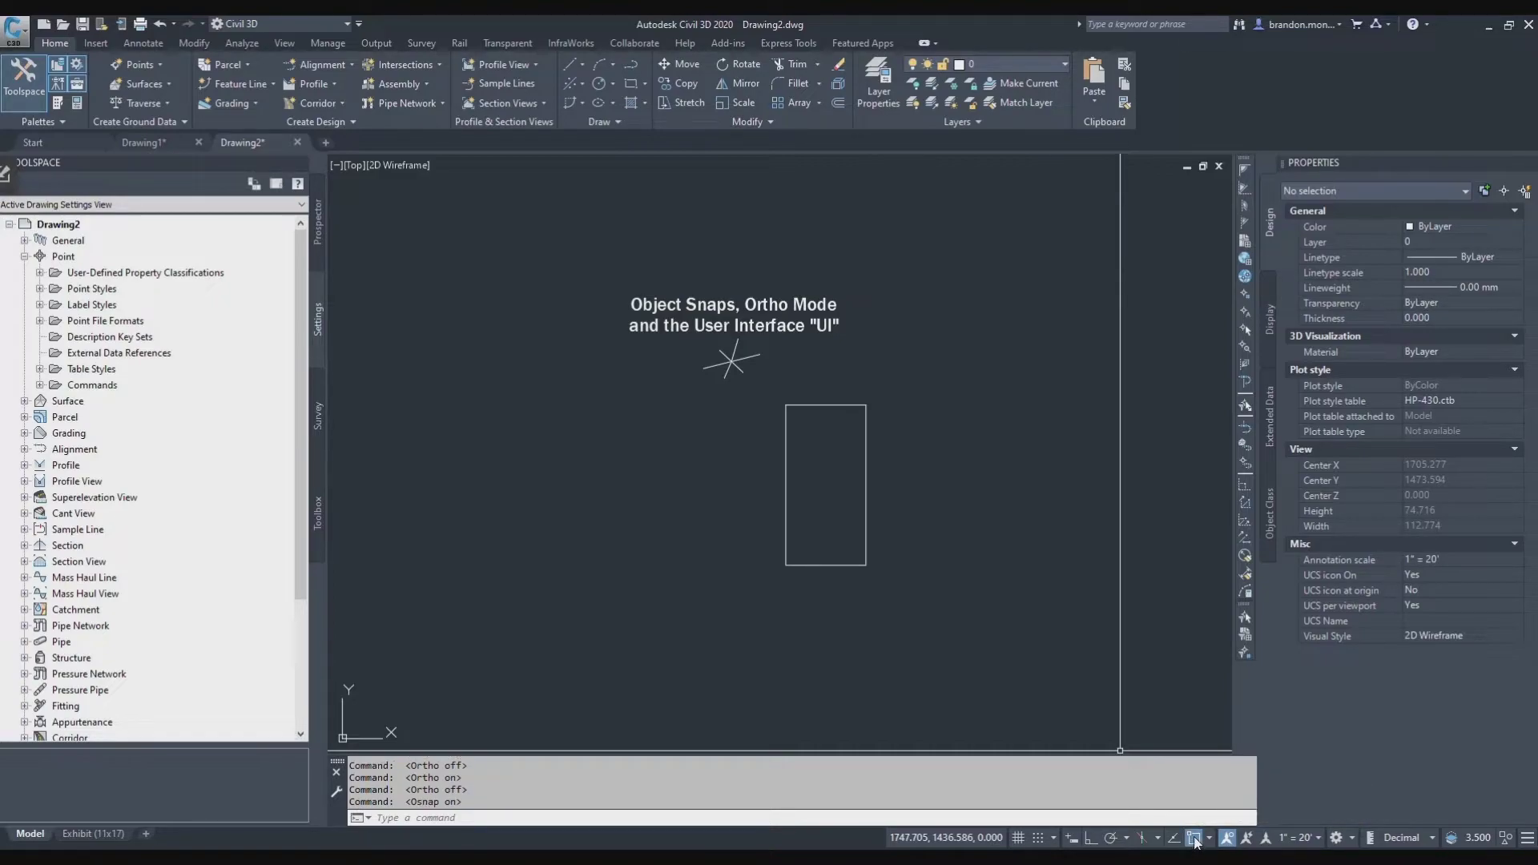
{"action": "left_click", "coordinate": [1194, 838]}
{"action": "left_click", "coordinate": [1194, 838]}
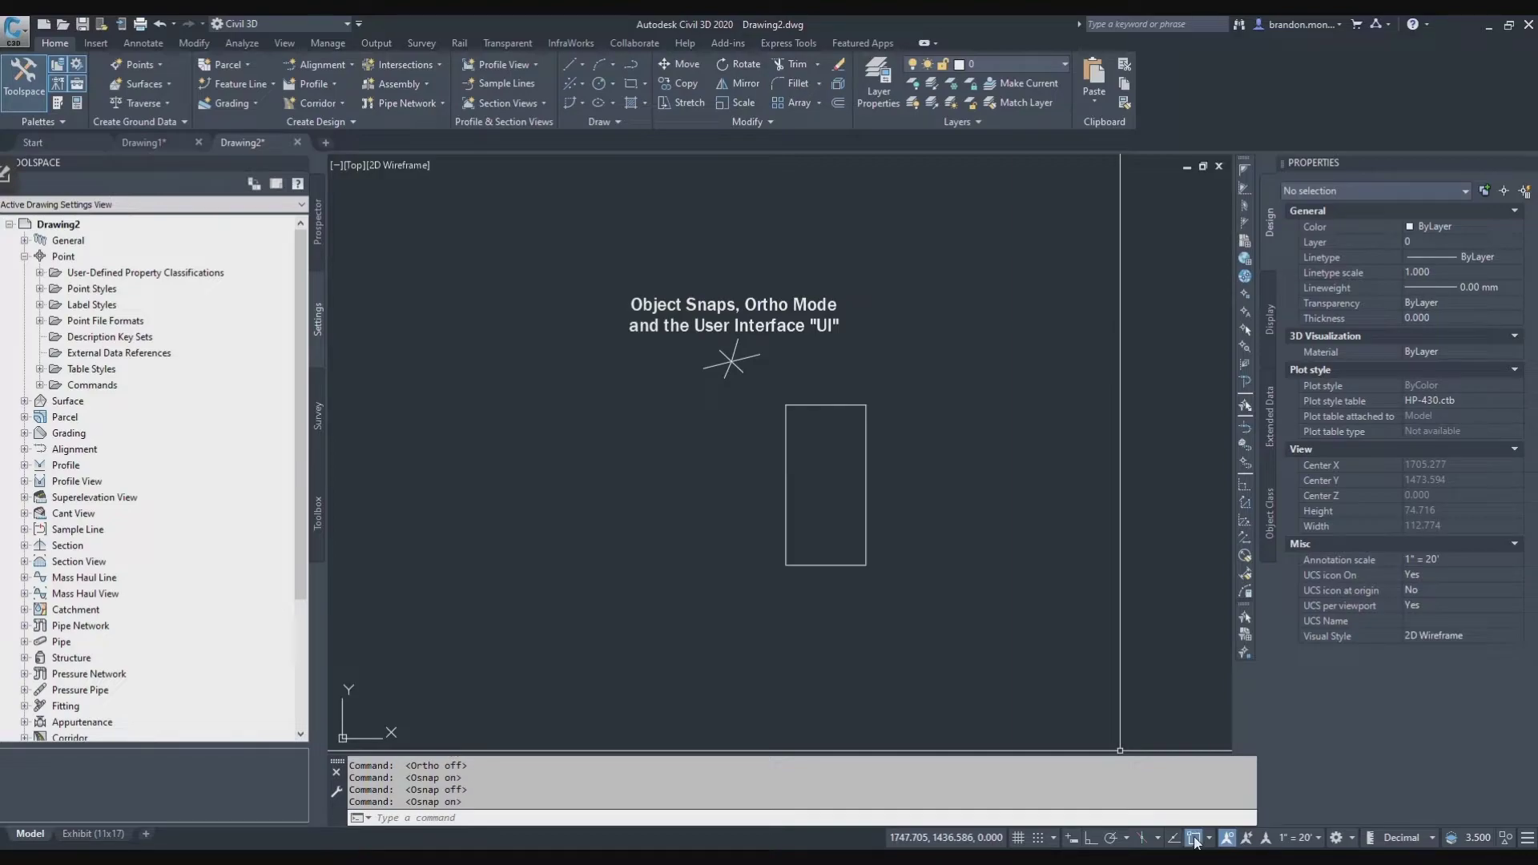
{"action": "left_click", "coordinate": [1092, 840]}
{"action": "left_click", "coordinate": [1093, 840]}
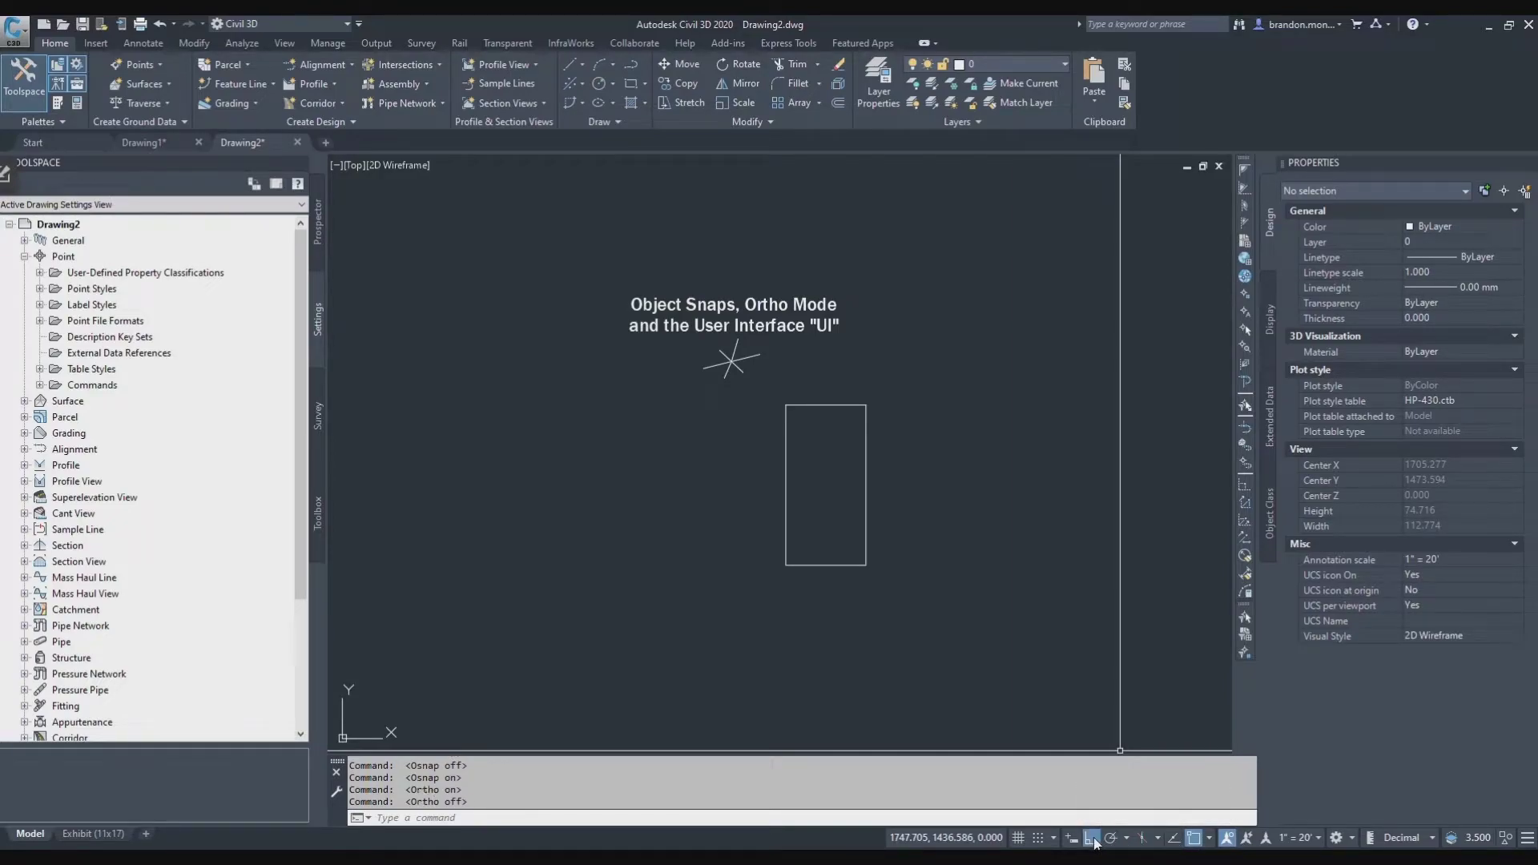
- Review the status bar customization options and try Dynamic Input on a polyline started below the rectangle, turning it off and cancelling the polyline
{"action": "left_click", "coordinate": [1527, 838]}
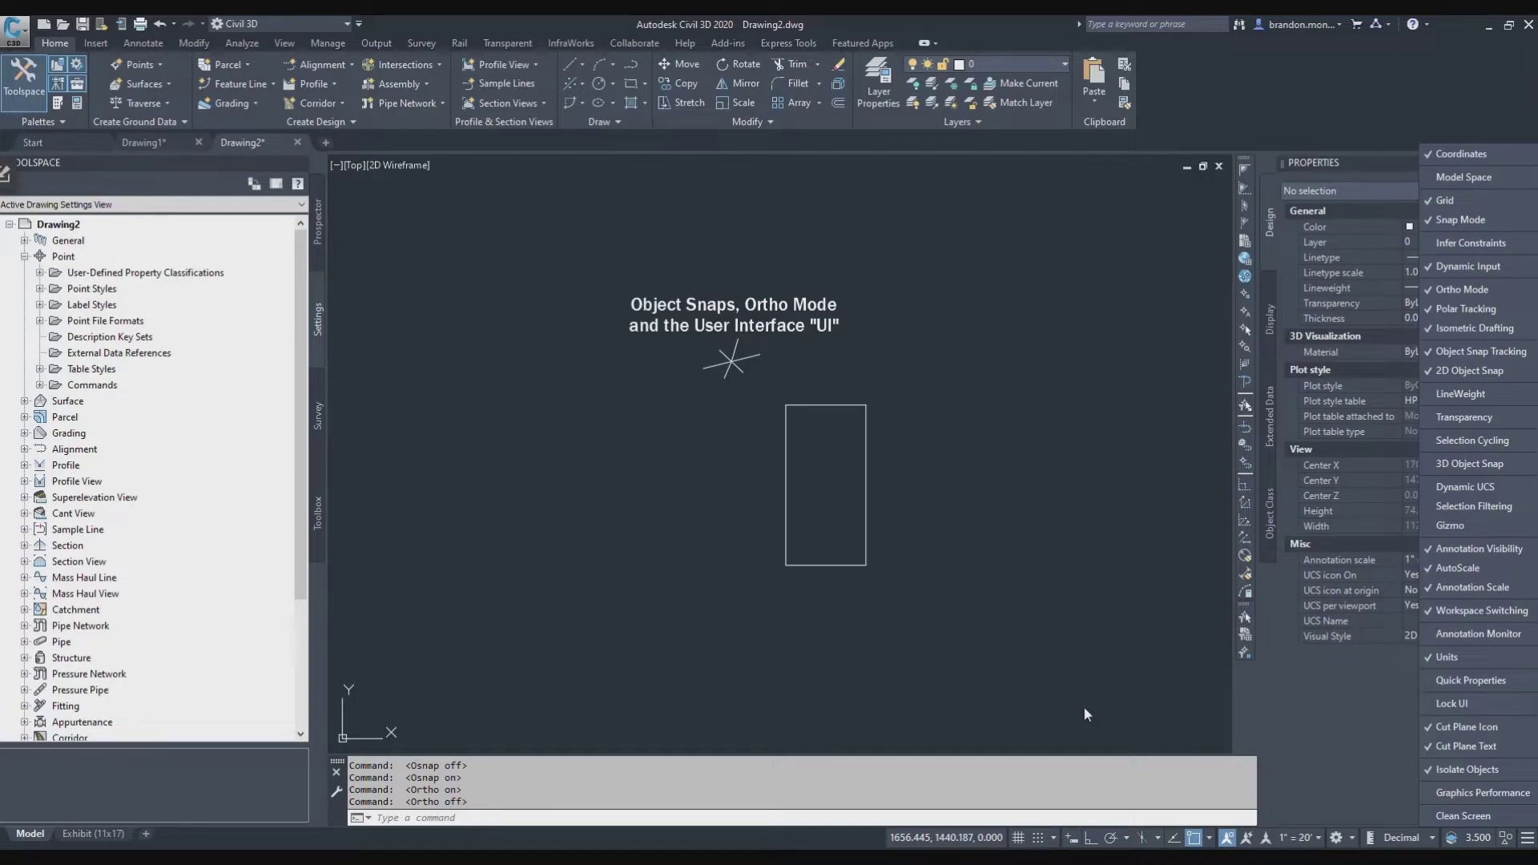
{"action": "left_click", "coordinate": [1072, 839]}
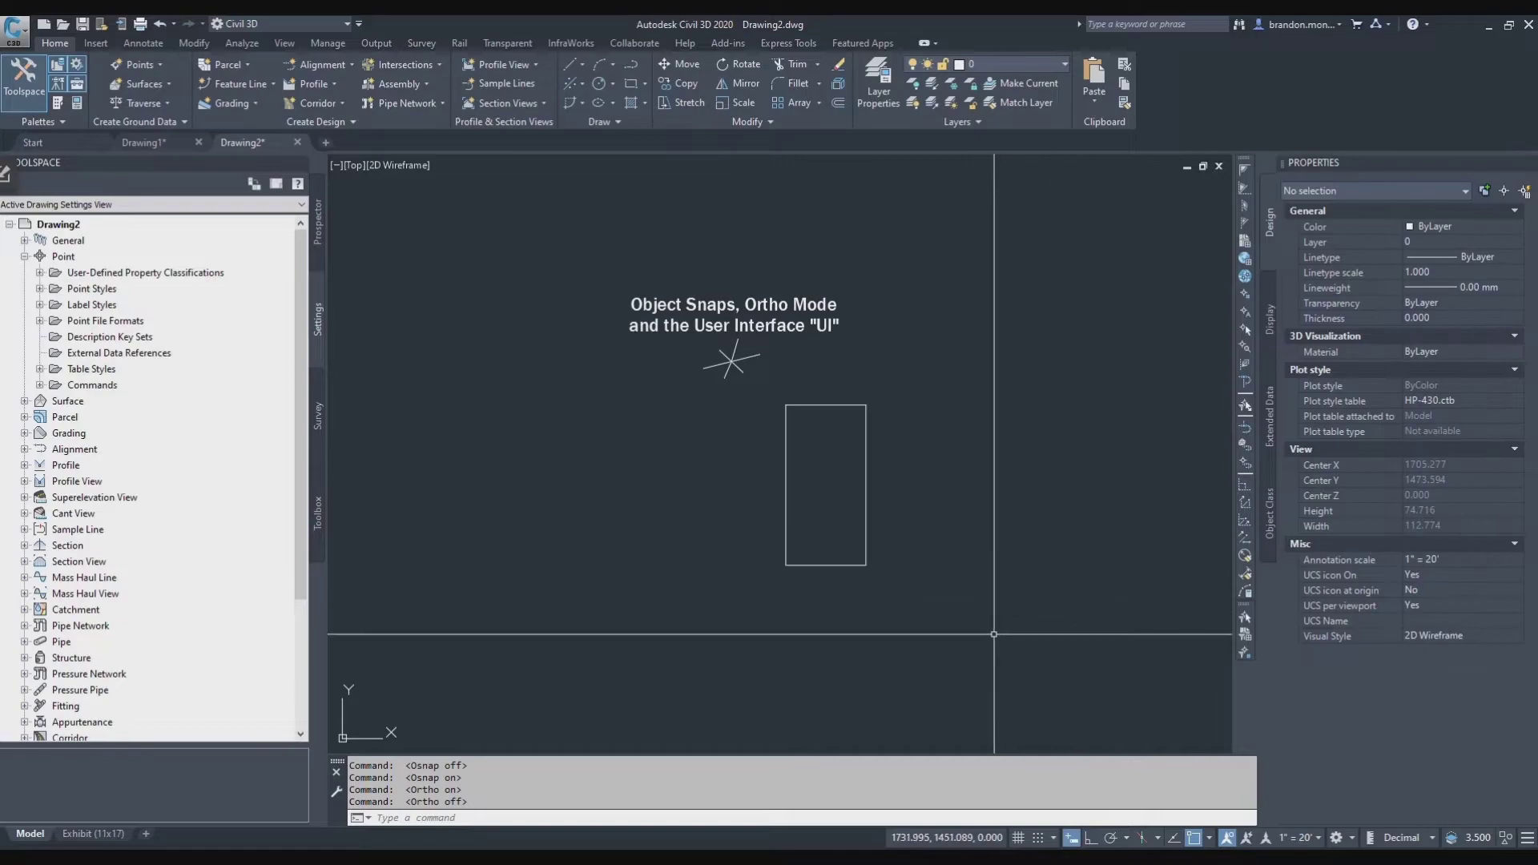
{"action": "type", "text": "pl"}
{"action": "key", "text": "Return"}
{"action": "left_click", "coordinate": [843, 698]}
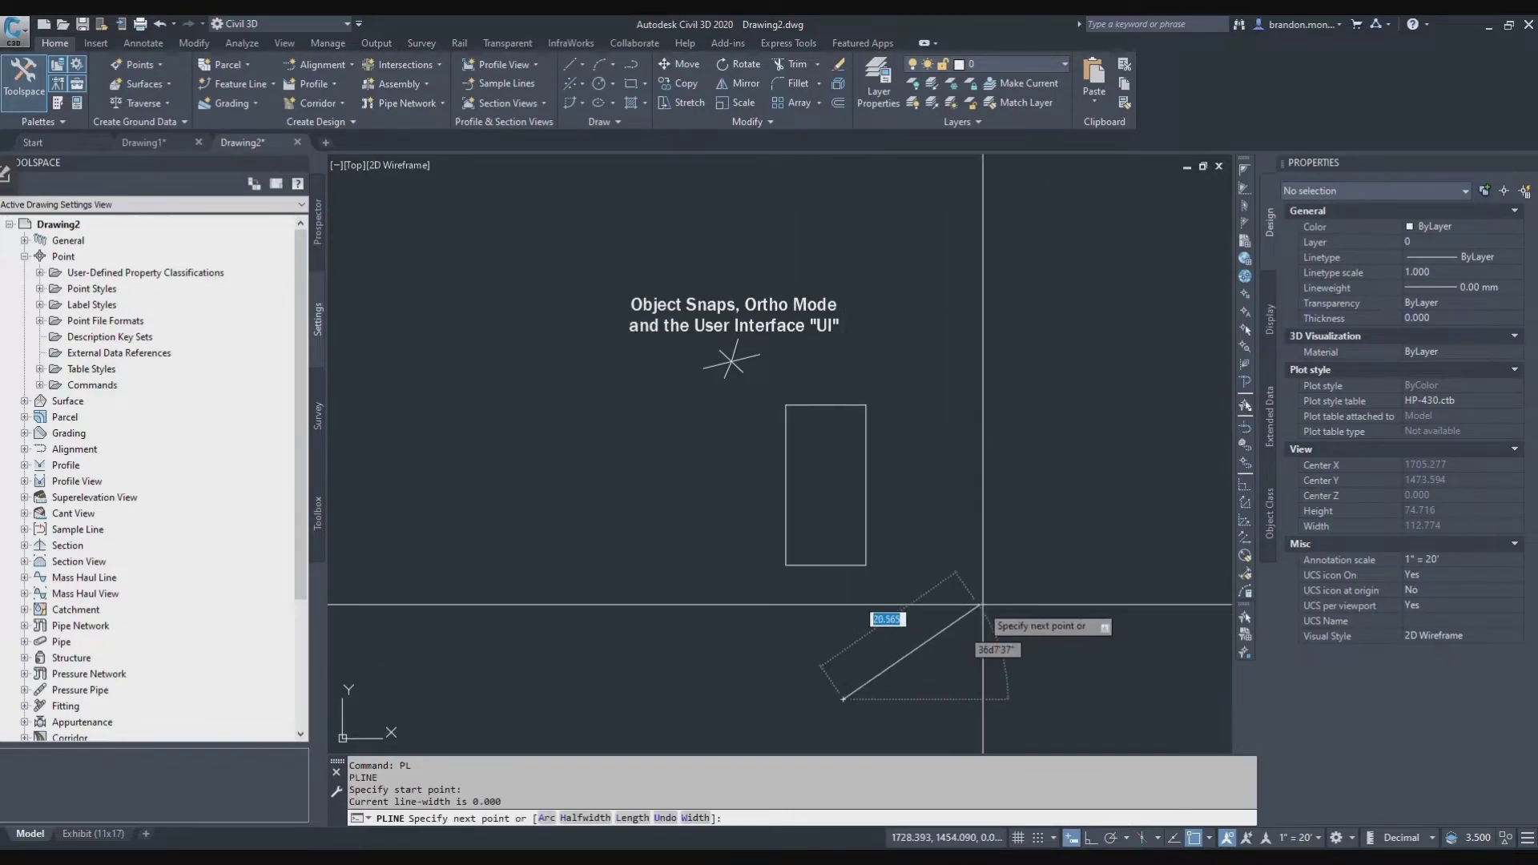
{"action": "left_click", "coordinate": [1071, 838]}
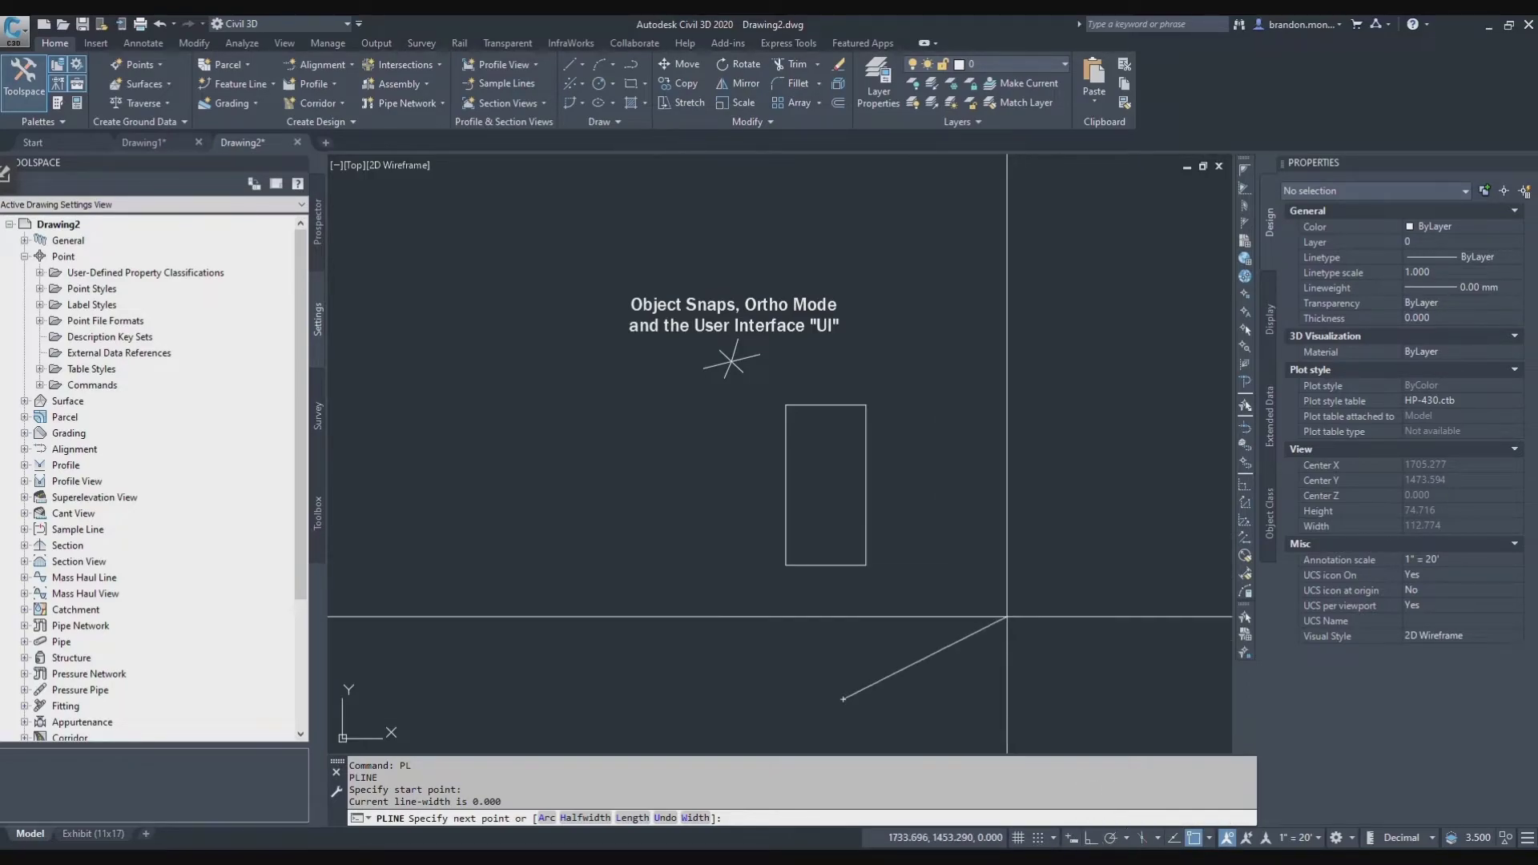
{"action": "key", "text": "Escape"}
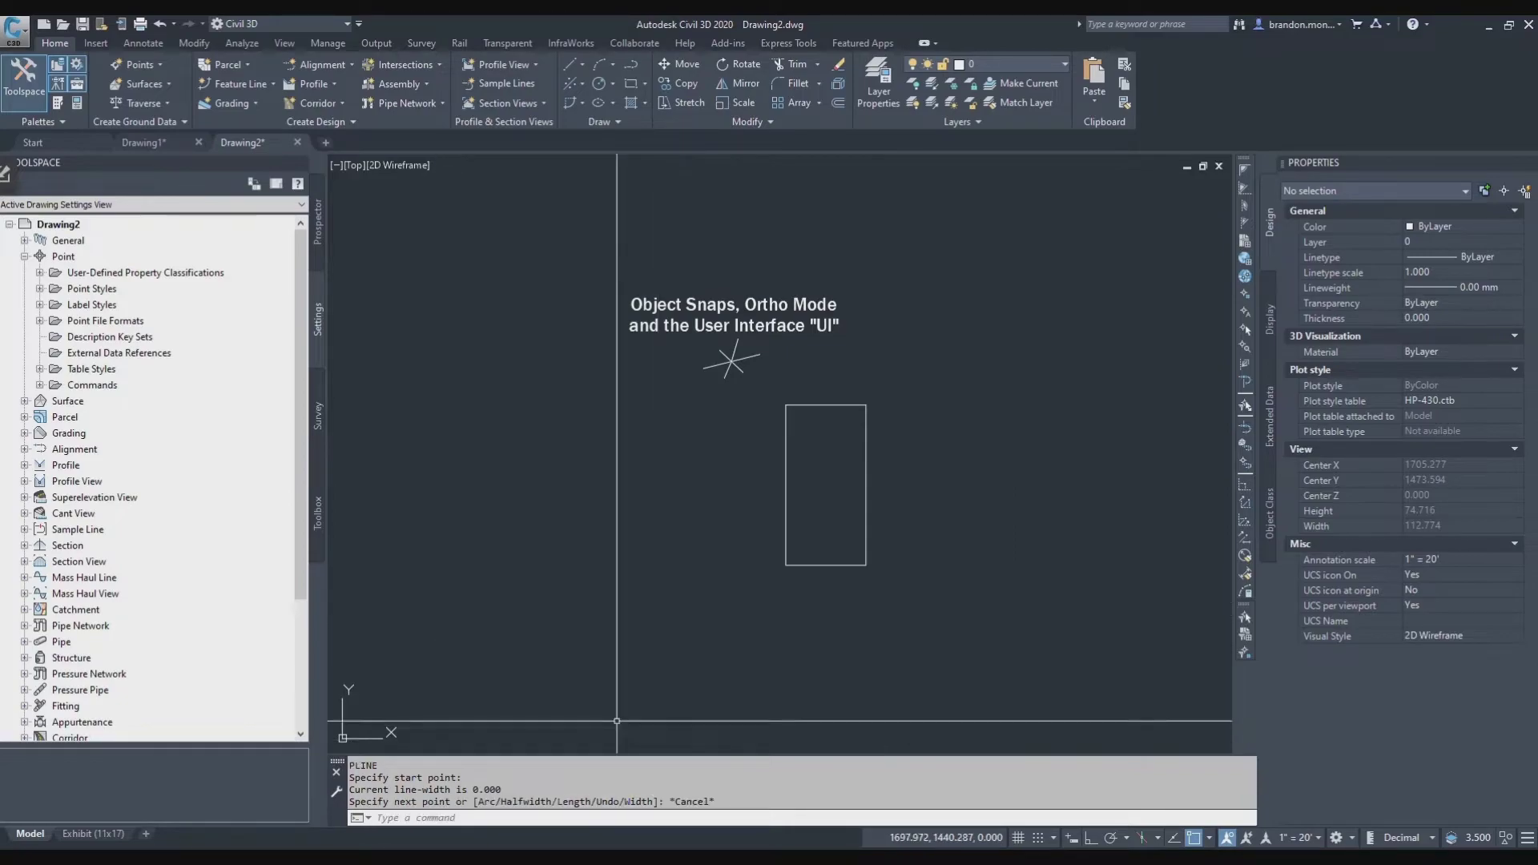
- Compare the available status bar customization options in the Exhibit (11x17) layout with those in model space
{"action": "left_click", "coordinate": [82, 834]}
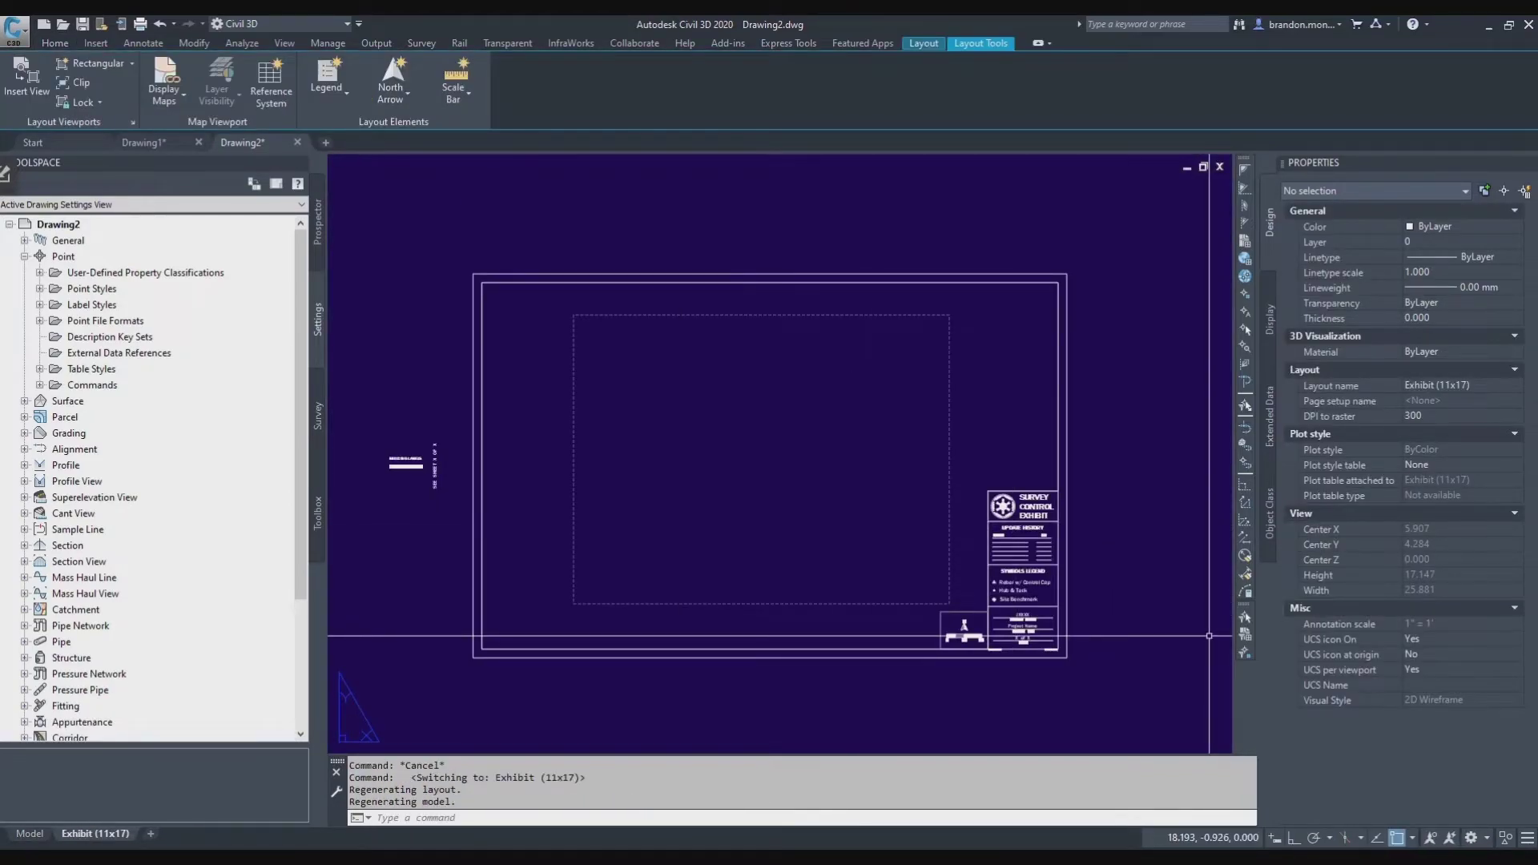
{"action": "left_click", "coordinate": [1526, 839]}
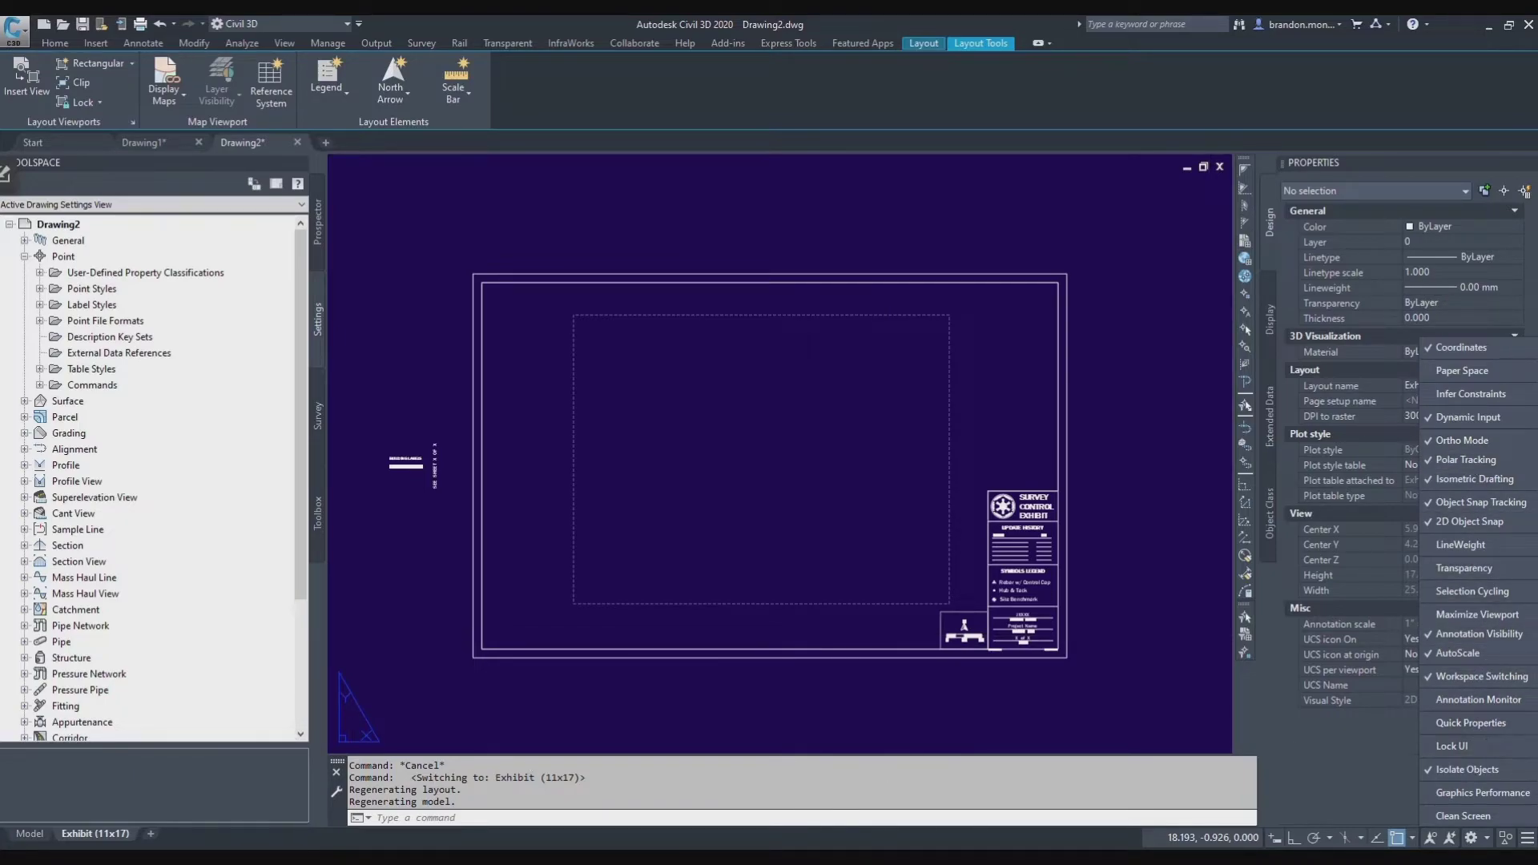
{"action": "left_click", "coordinate": [32, 835]}
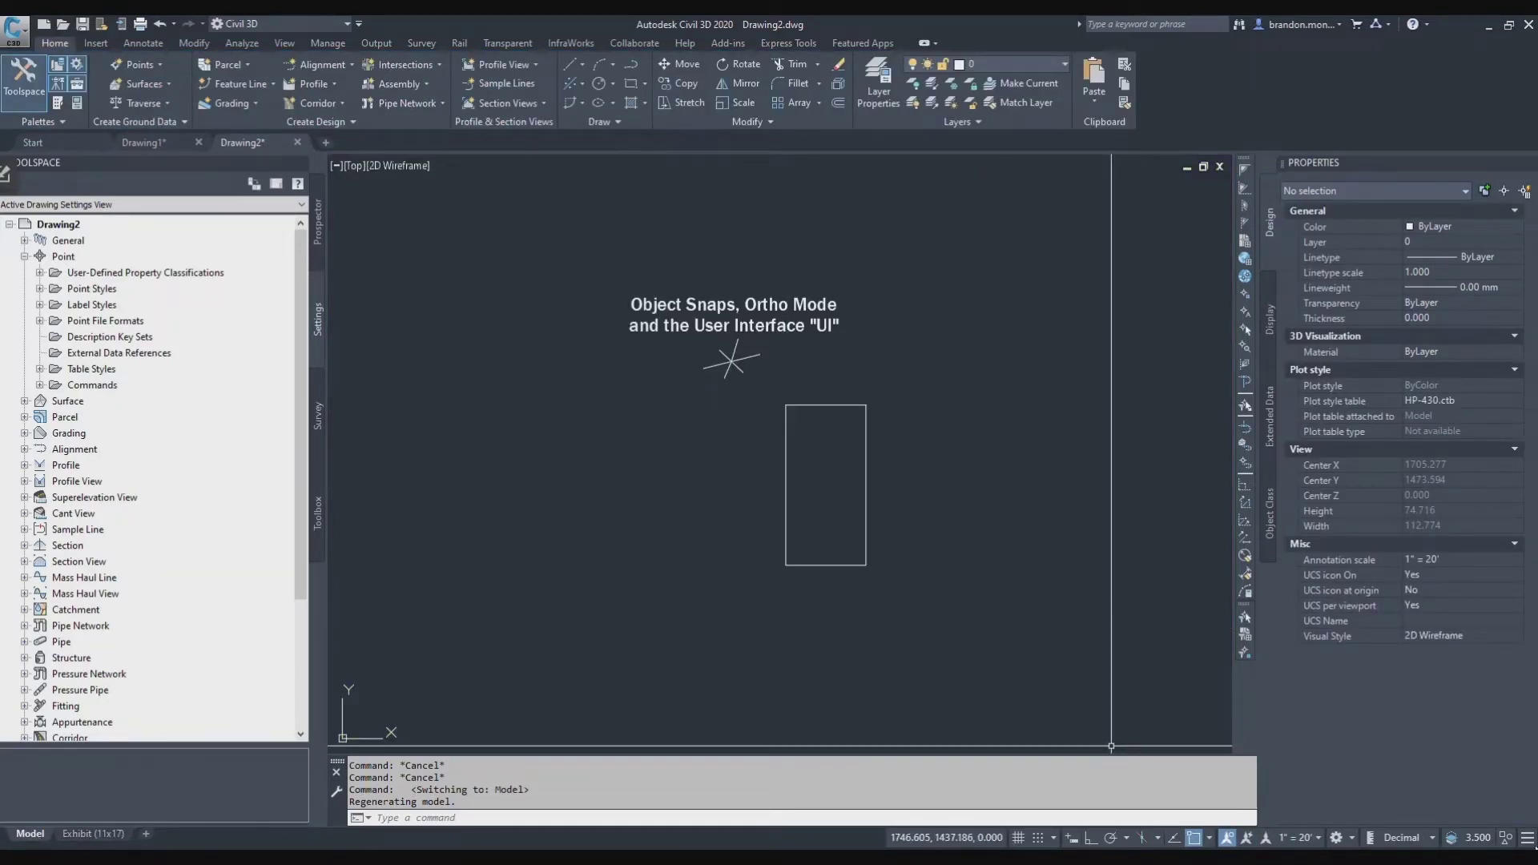
{"action": "left_click", "coordinate": [1526, 836]}
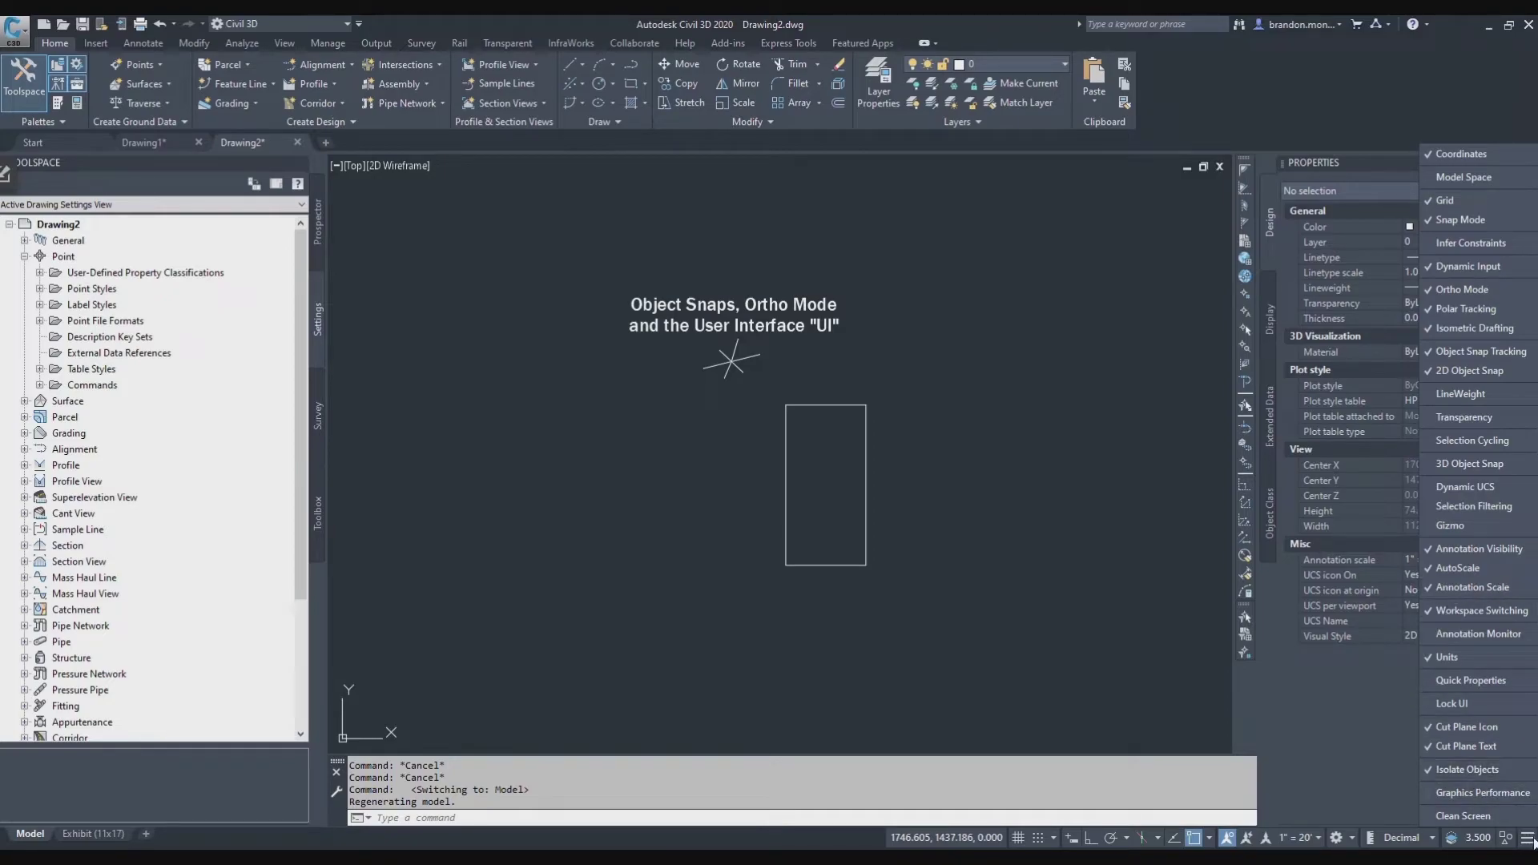
{"action": "key", "text": "Escape"}
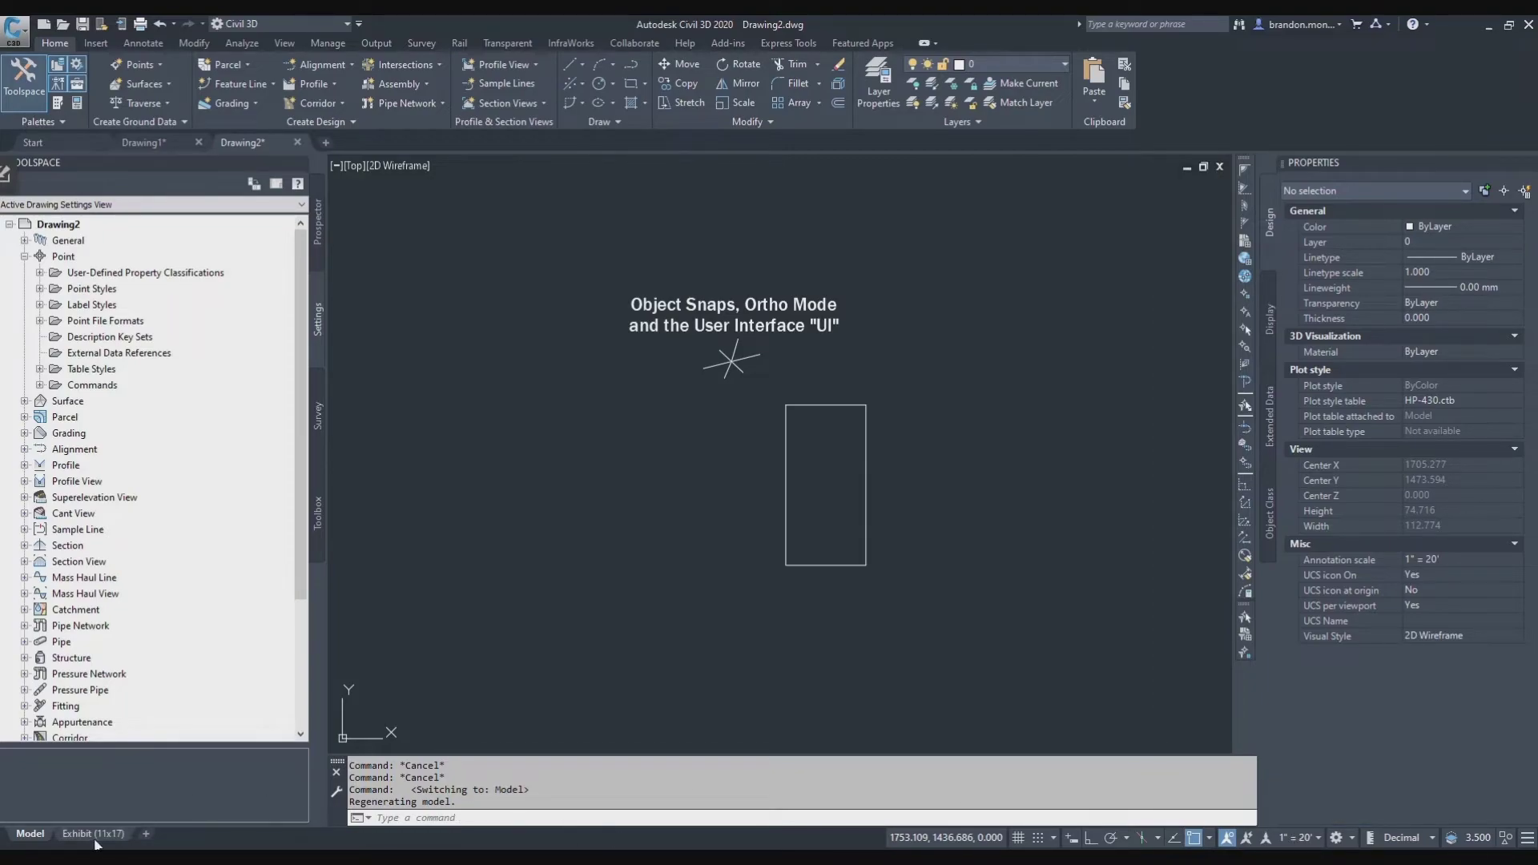
- Examine the Exhibit (11x17) layout's sheet border, viewport and title block at different magnifications and return to model space
{"action": "mouse_move", "coordinate": [97, 836]}
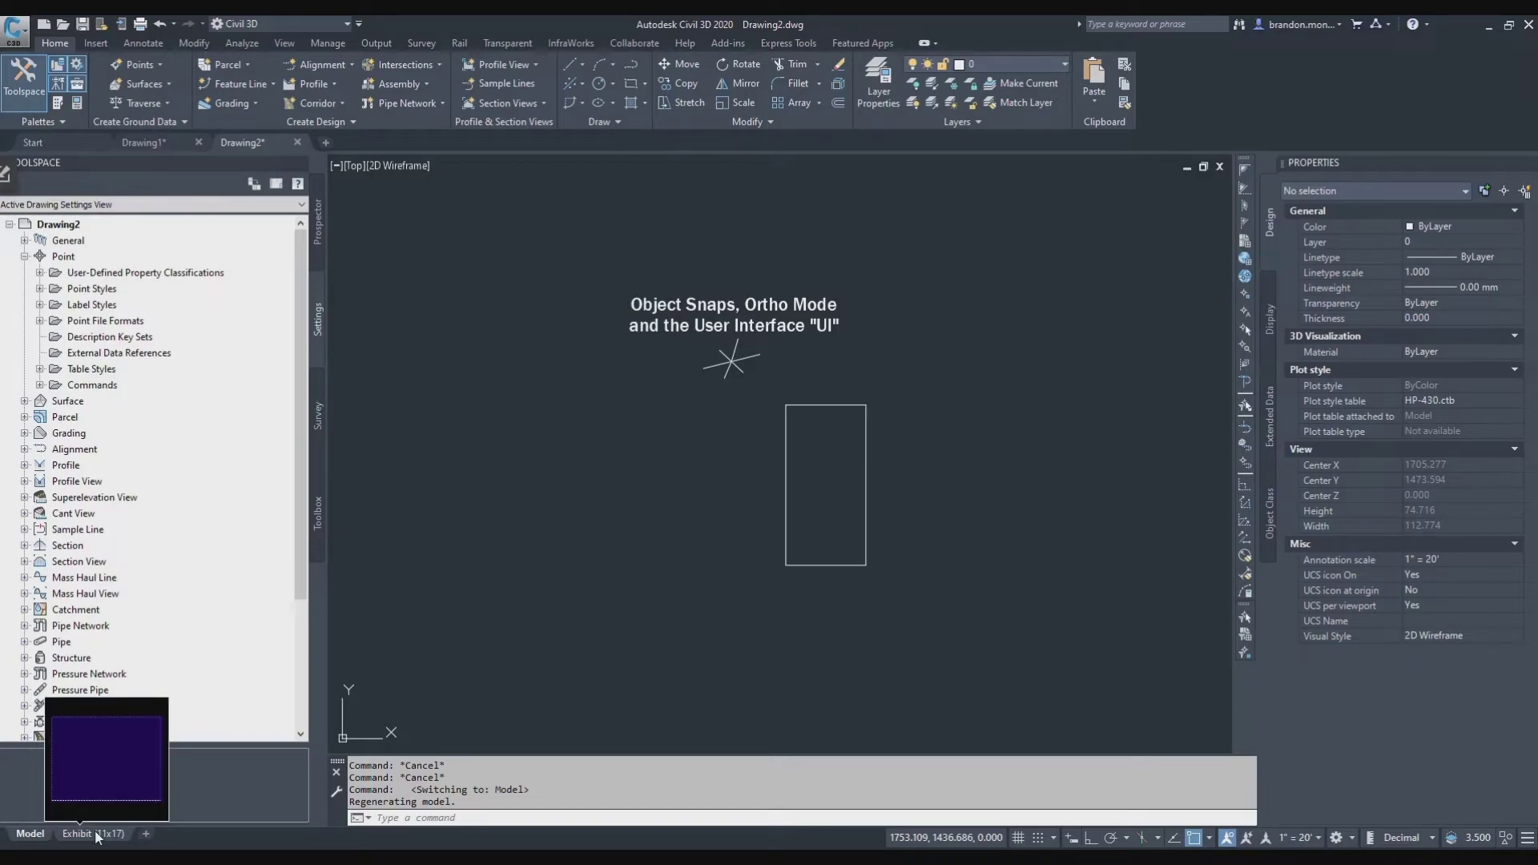
{"action": "left_click", "coordinate": [97, 836]}
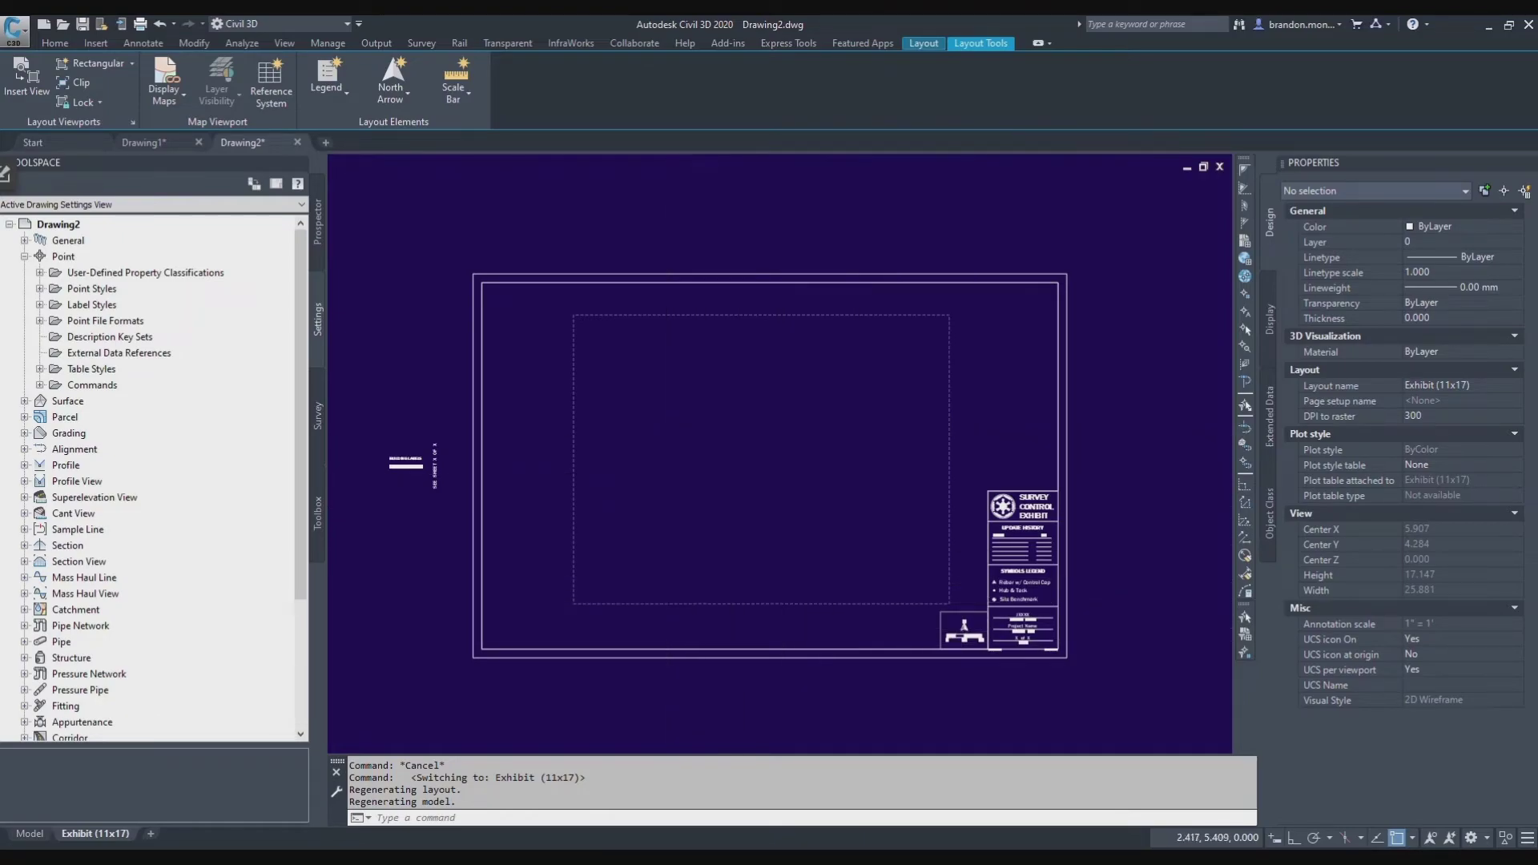
{"action": "scroll", "coordinate": [649, 407], "scroll_direction": "down", "scroll_amount": 2}
{"action": "scroll", "coordinate": [497, 595], "scroll_direction": "down", "scroll_amount": 2}
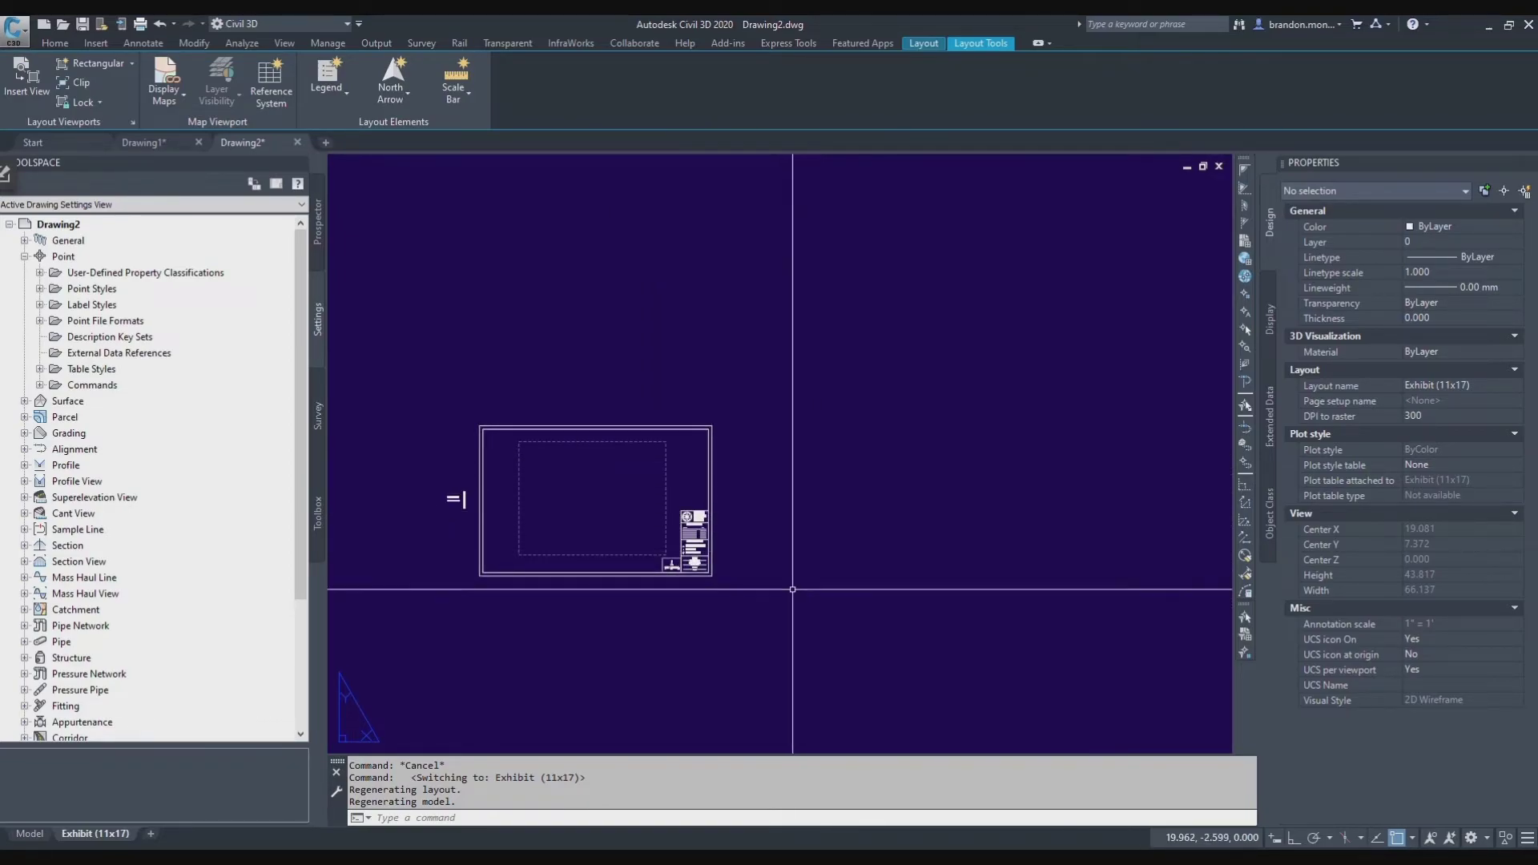
{"action": "scroll", "coordinate": [669, 561], "scroll_direction": "up", "scroll_amount": 8}
{"action": "scroll", "coordinate": [658, 482], "scroll_direction": "down", "scroll_amount": 7}
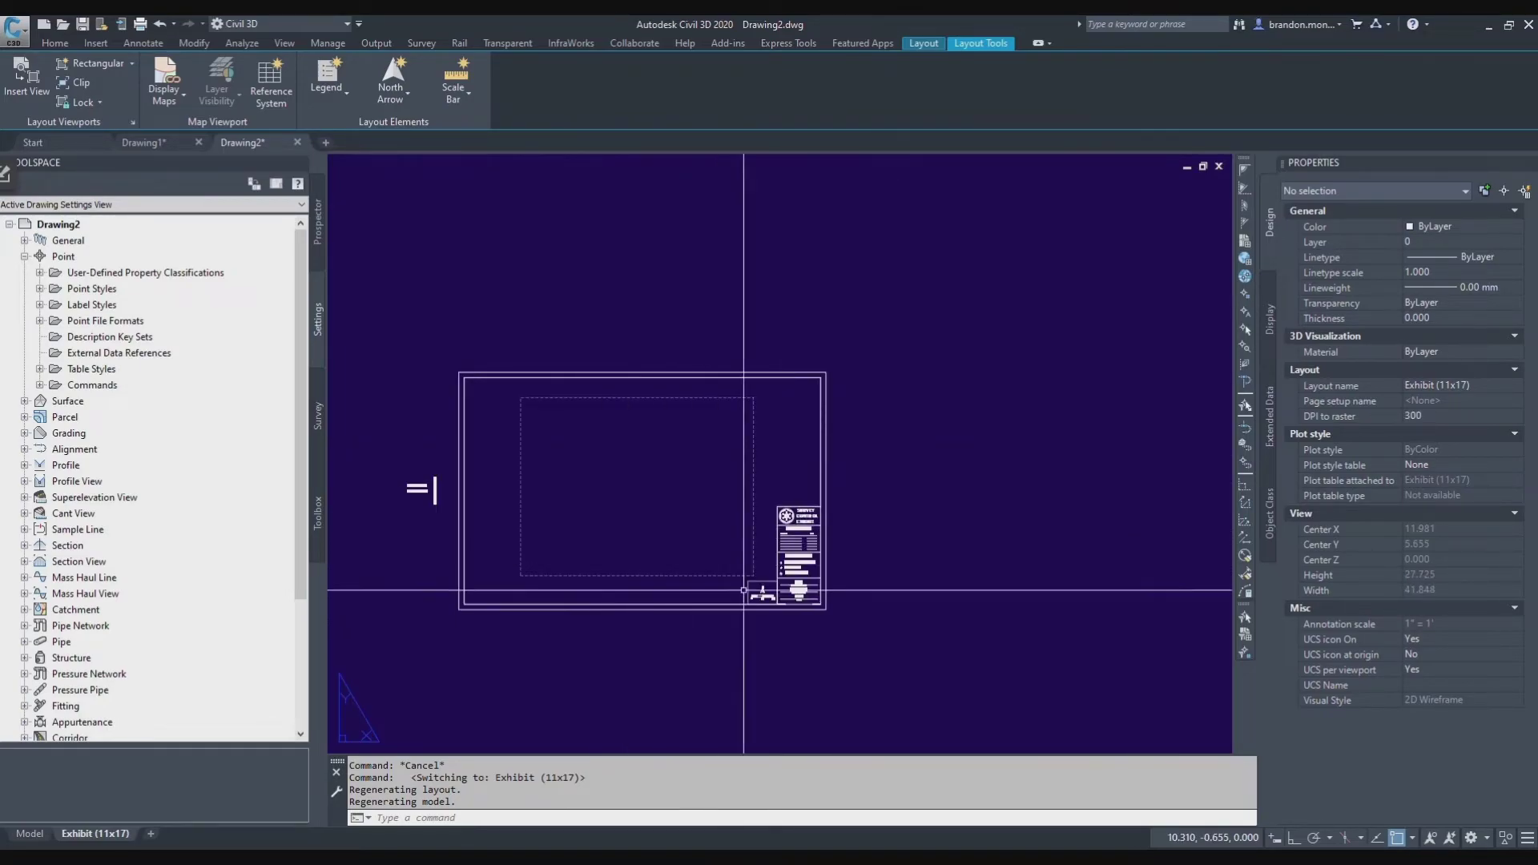
{"action": "scroll", "coordinate": [755, 601], "scroll_direction": "up", "scroll_amount": 2}
{"action": "scroll", "coordinate": [731, 532], "scroll_direction": "down", "scroll_amount": 4}
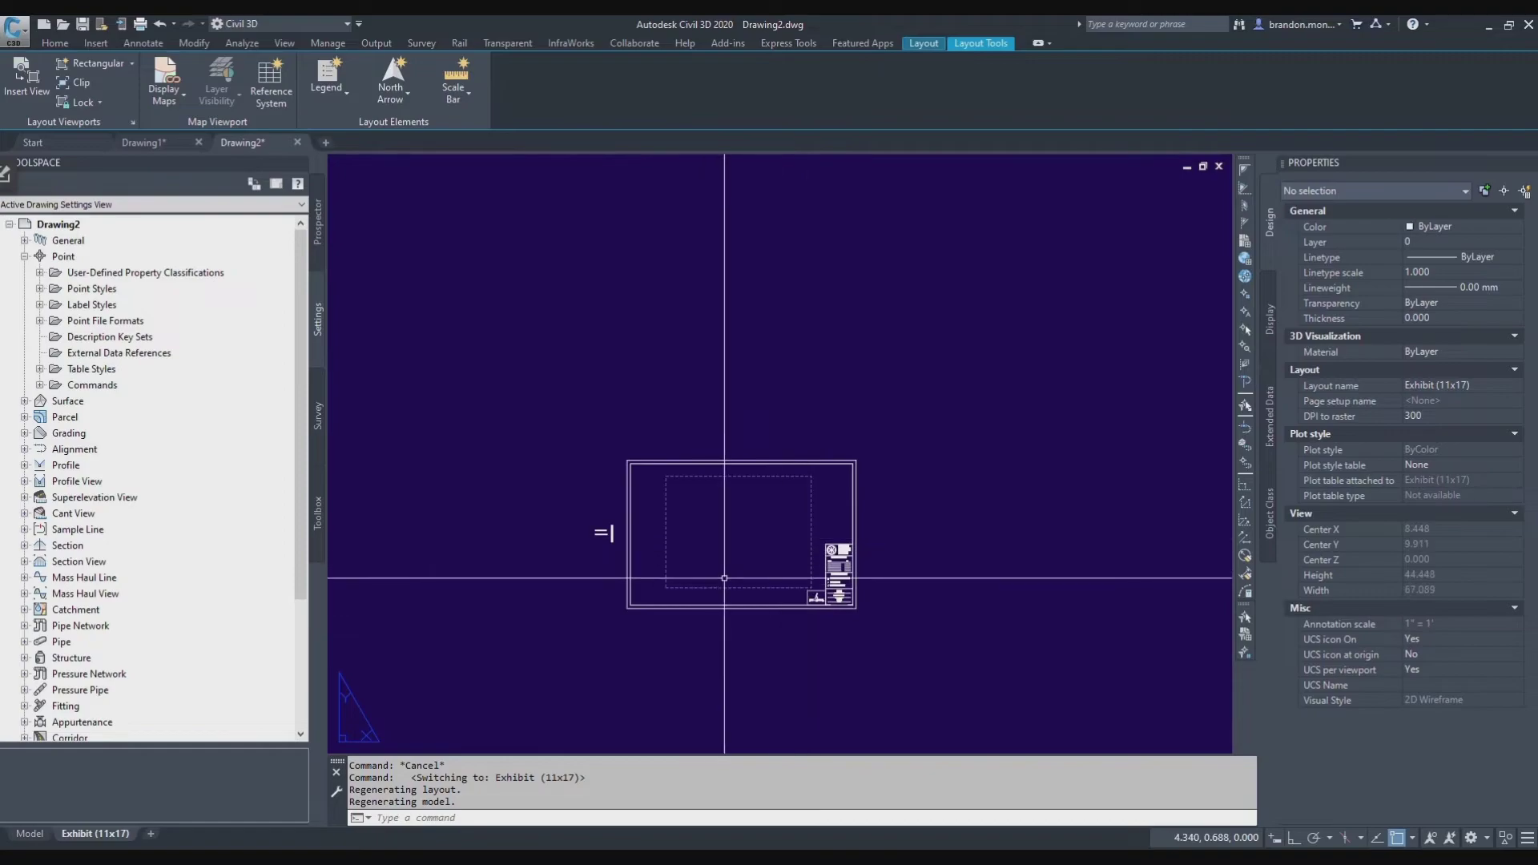
{"action": "scroll", "coordinate": [725, 575], "scroll_direction": "up", "scroll_amount": 4}
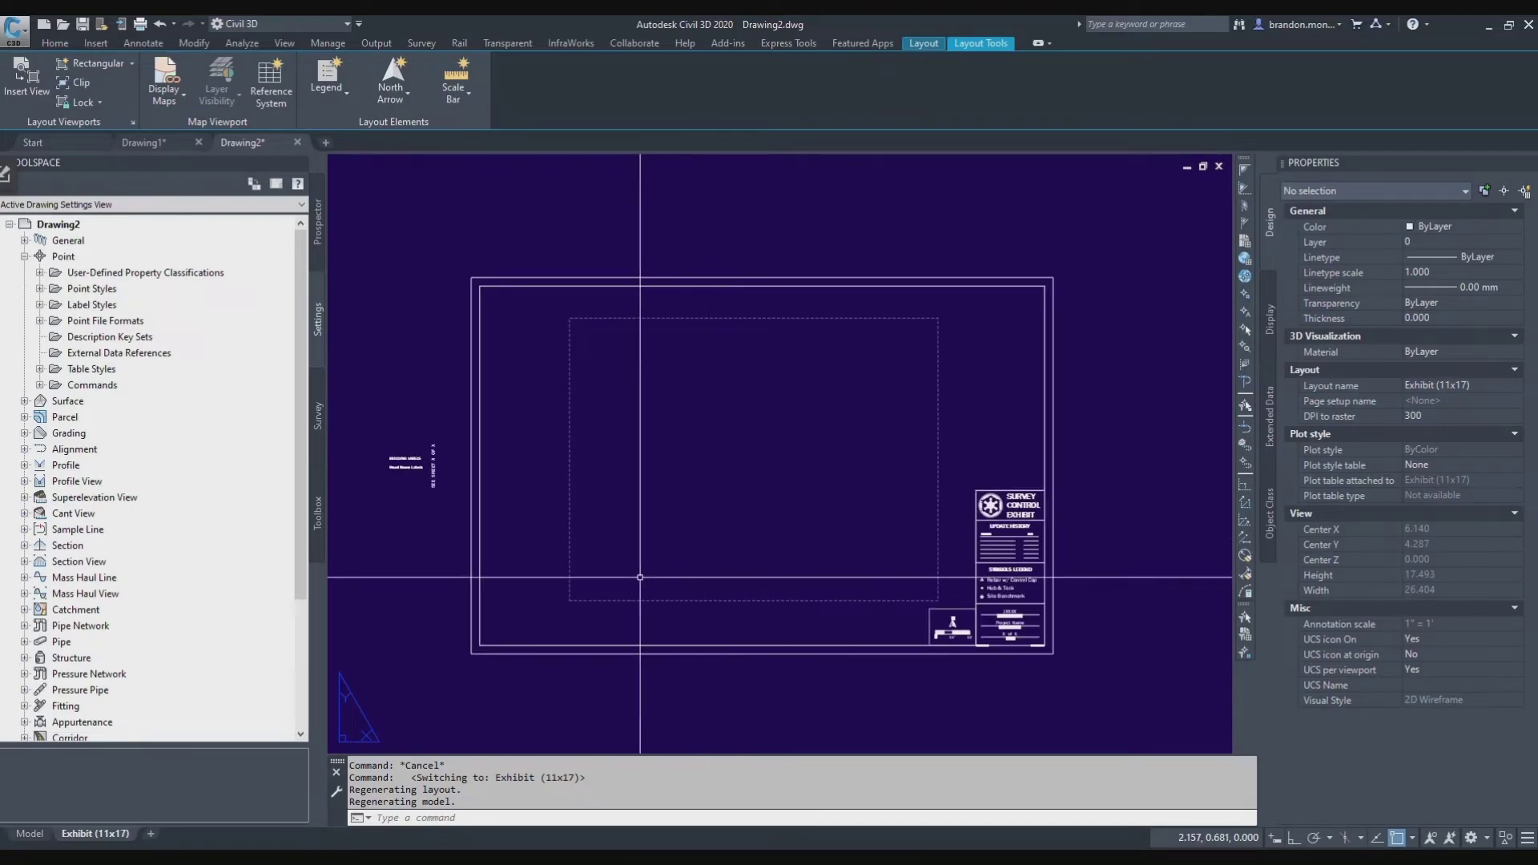
{"action": "scroll", "coordinate": [726, 575], "scroll_direction": "down", "scroll_amount": 10}
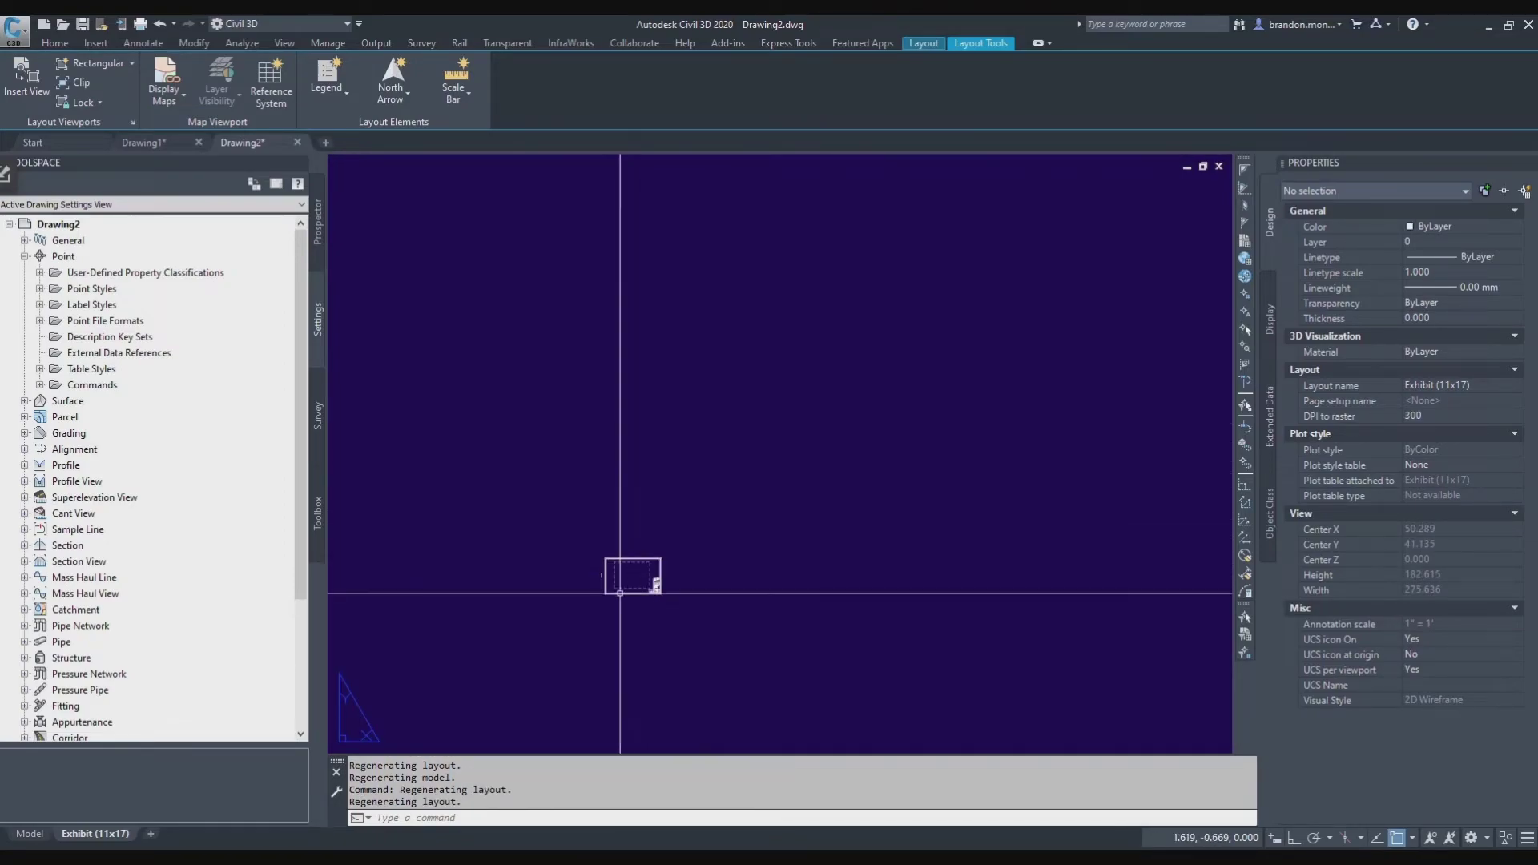
{"action": "scroll", "coordinate": [631, 599], "scroll_direction": "up", "scroll_amount": 4}
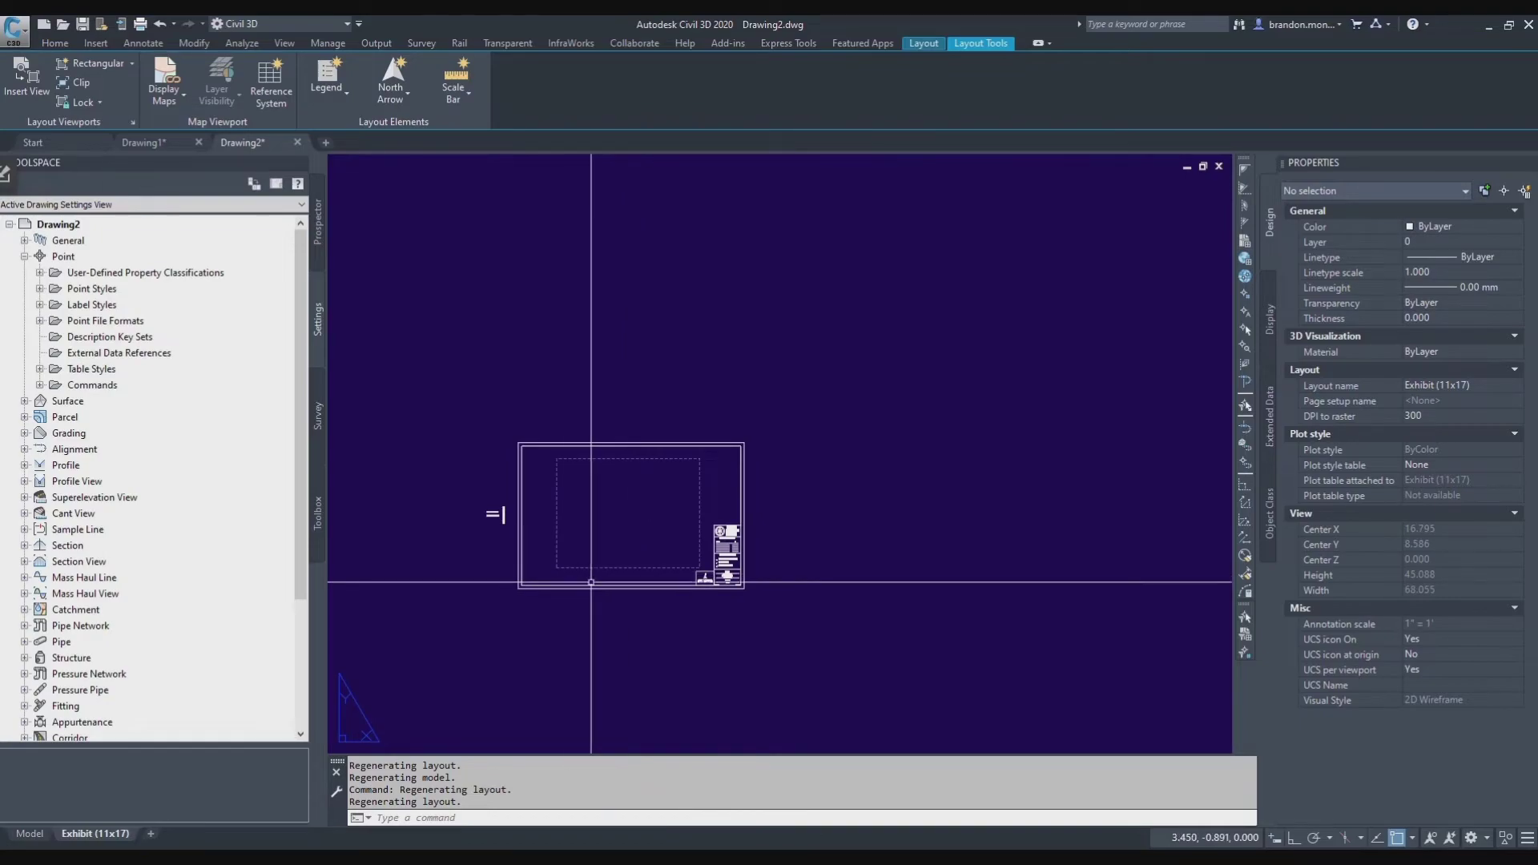
{"action": "left_click", "coordinate": [30, 835]}
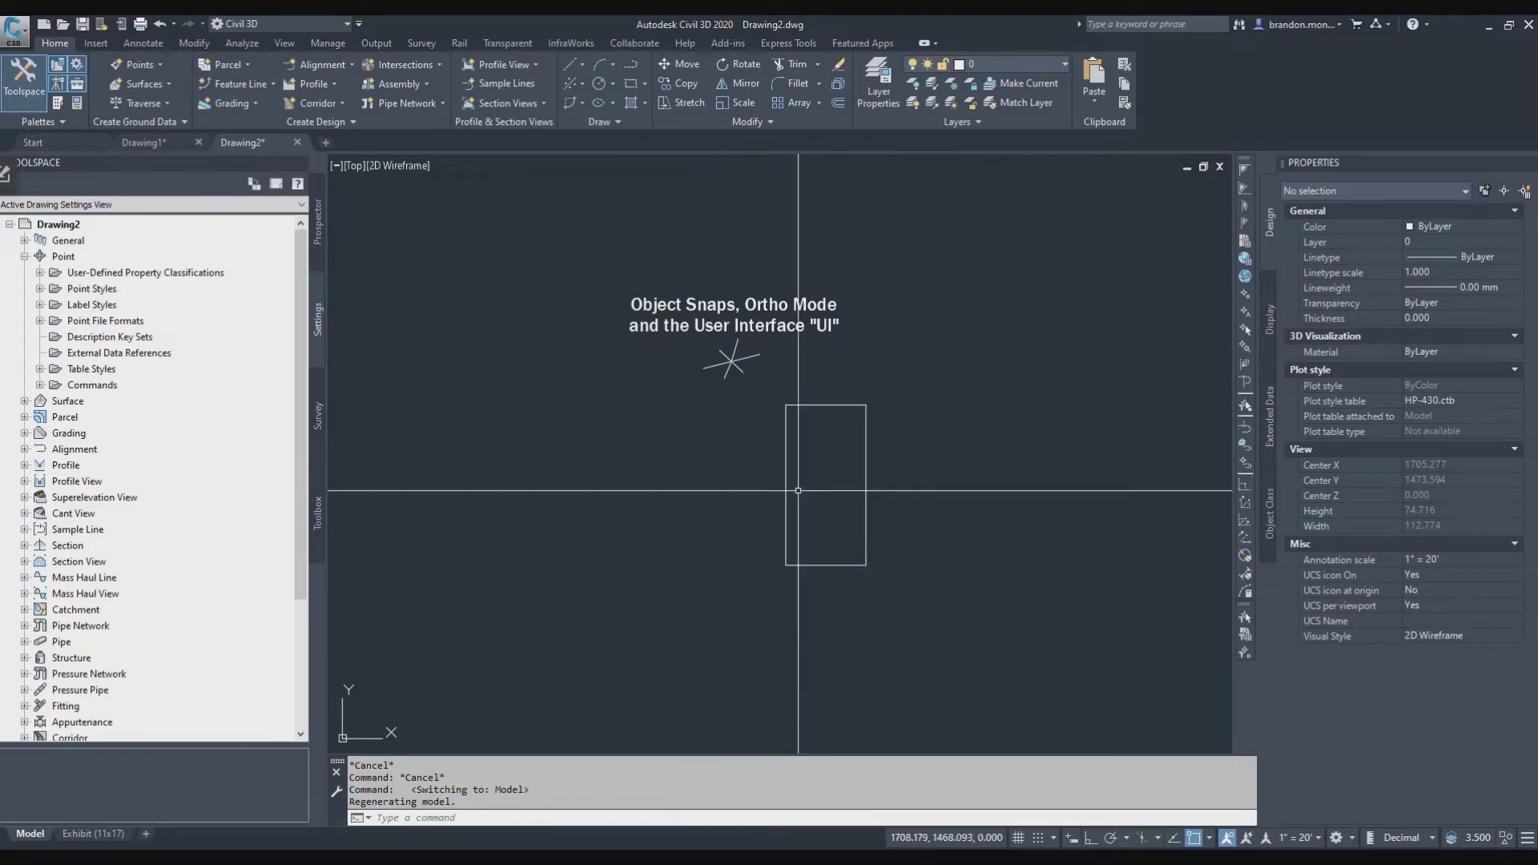
- Start a point import and add TOPO BASE - ASSUMED.csv from the Training CAD Simulations folder as the source file
{"action": "scroll", "coordinate": [750, 484], "scroll_direction": "down", "scroll_amount": 6}
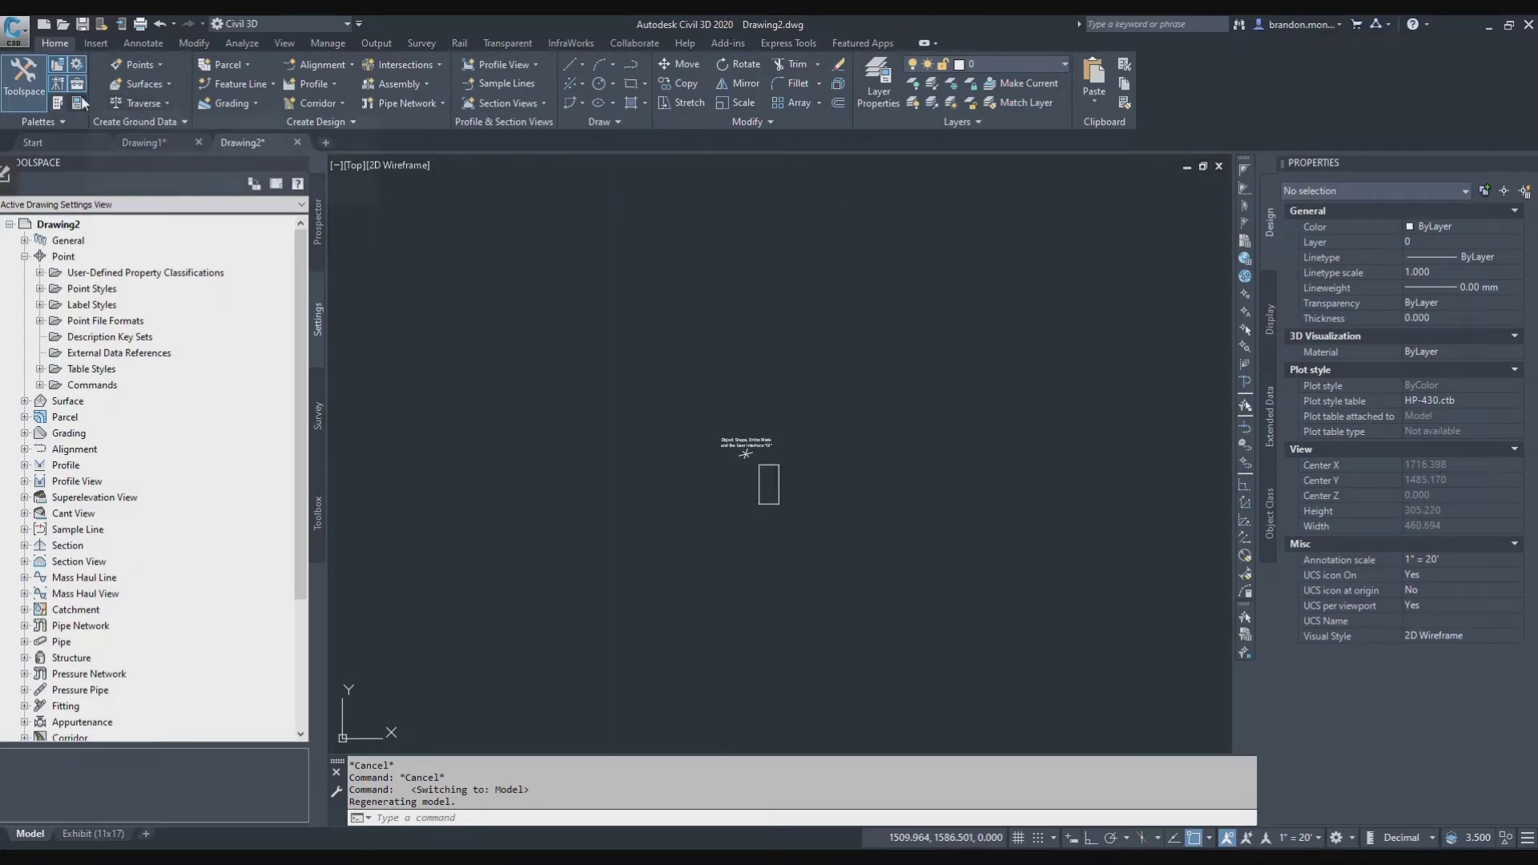
{"action": "left_click", "coordinate": [160, 65]}
{"action": "left_click", "coordinate": [193, 82]}
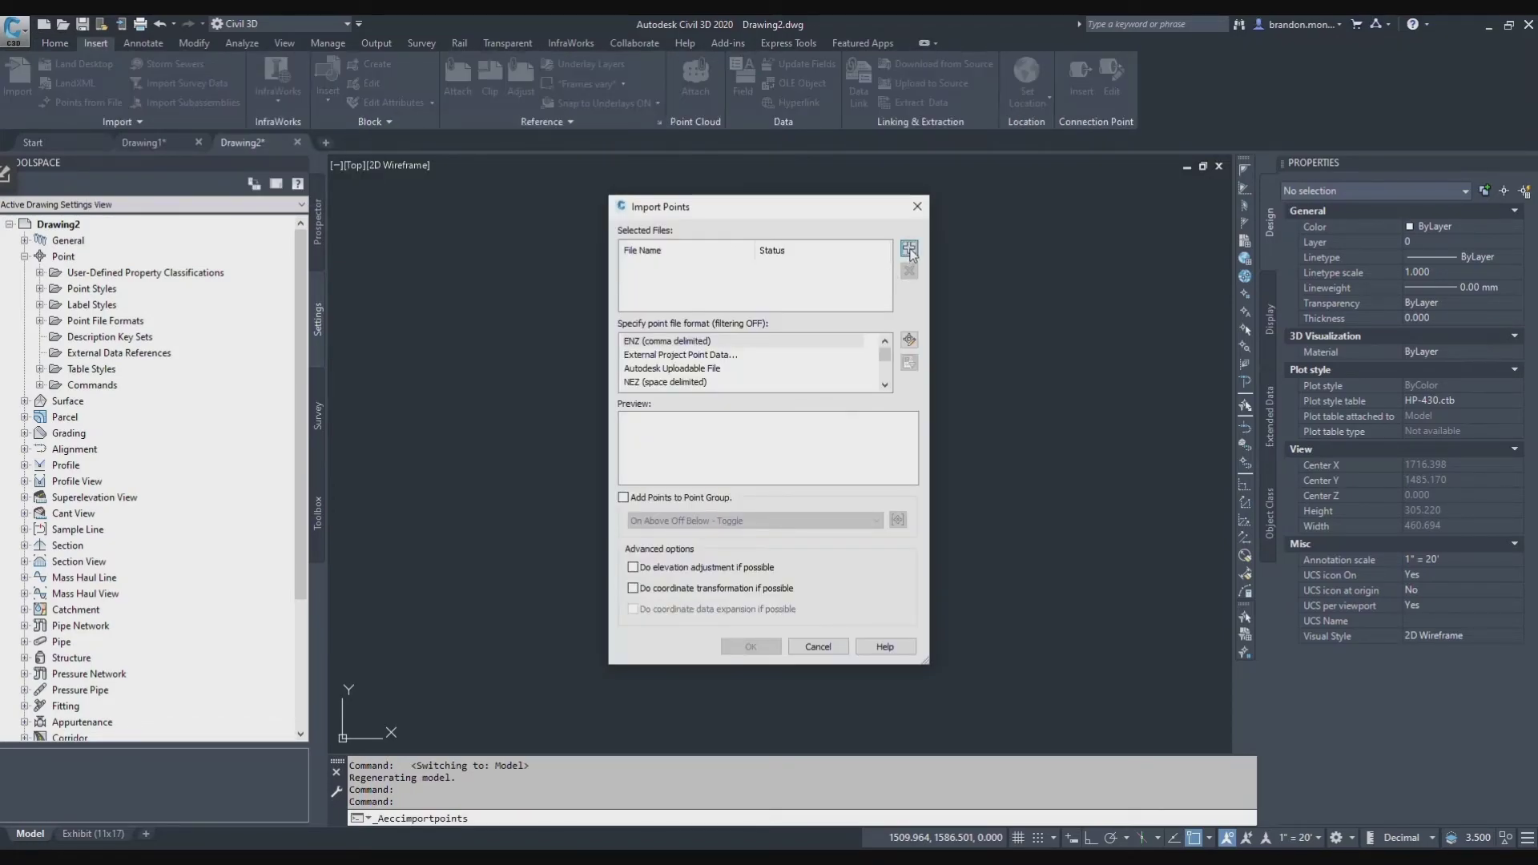
{"action": "left_click", "coordinate": [909, 250]}
{"action": "double_click", "coordinate": [893, 289]}
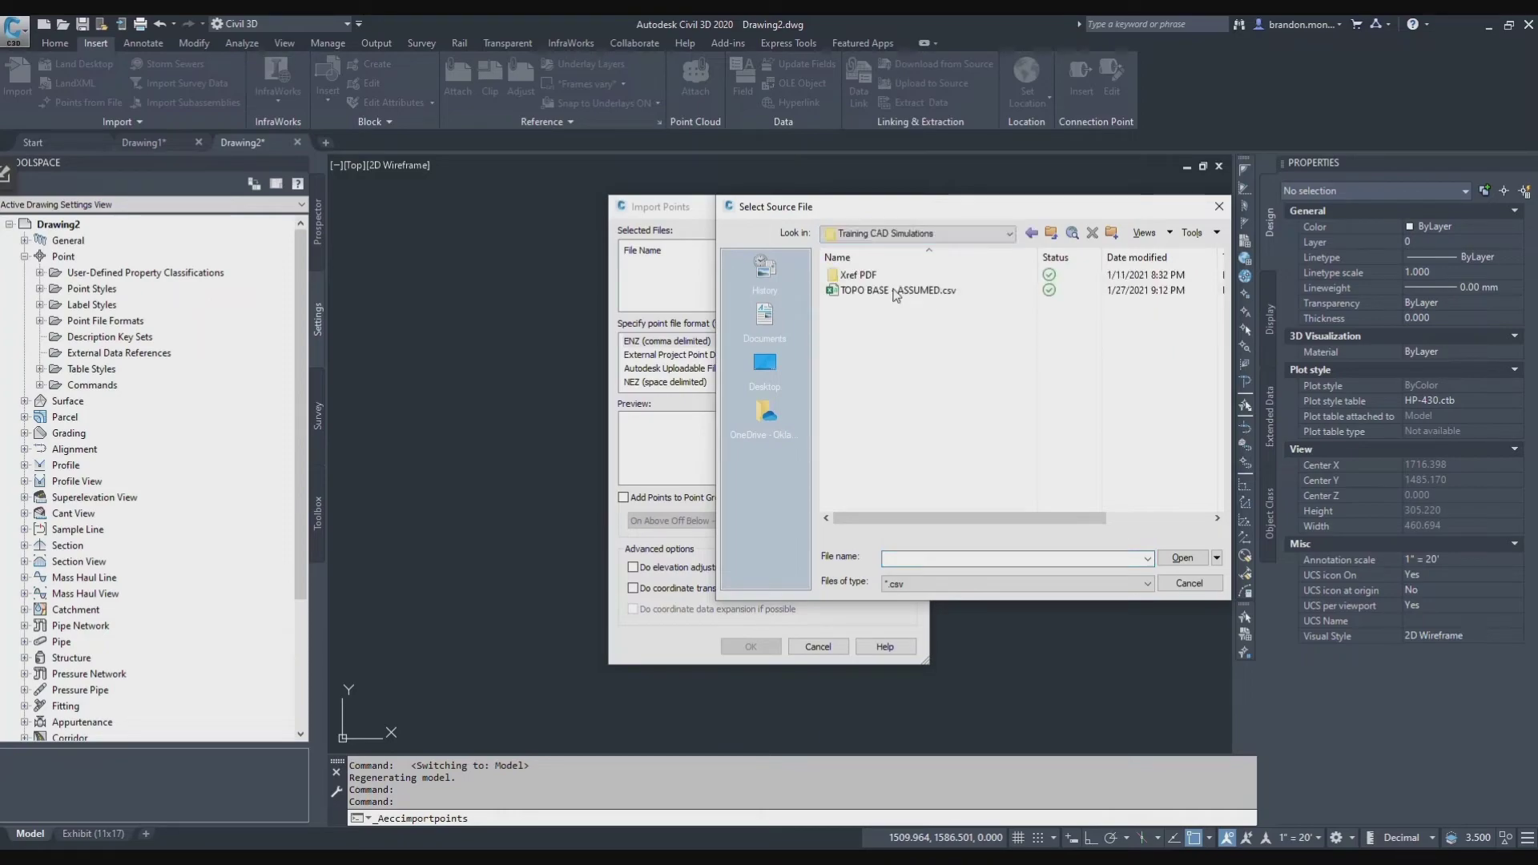
{"action": "left_click", "coordinate": [894, 292]}
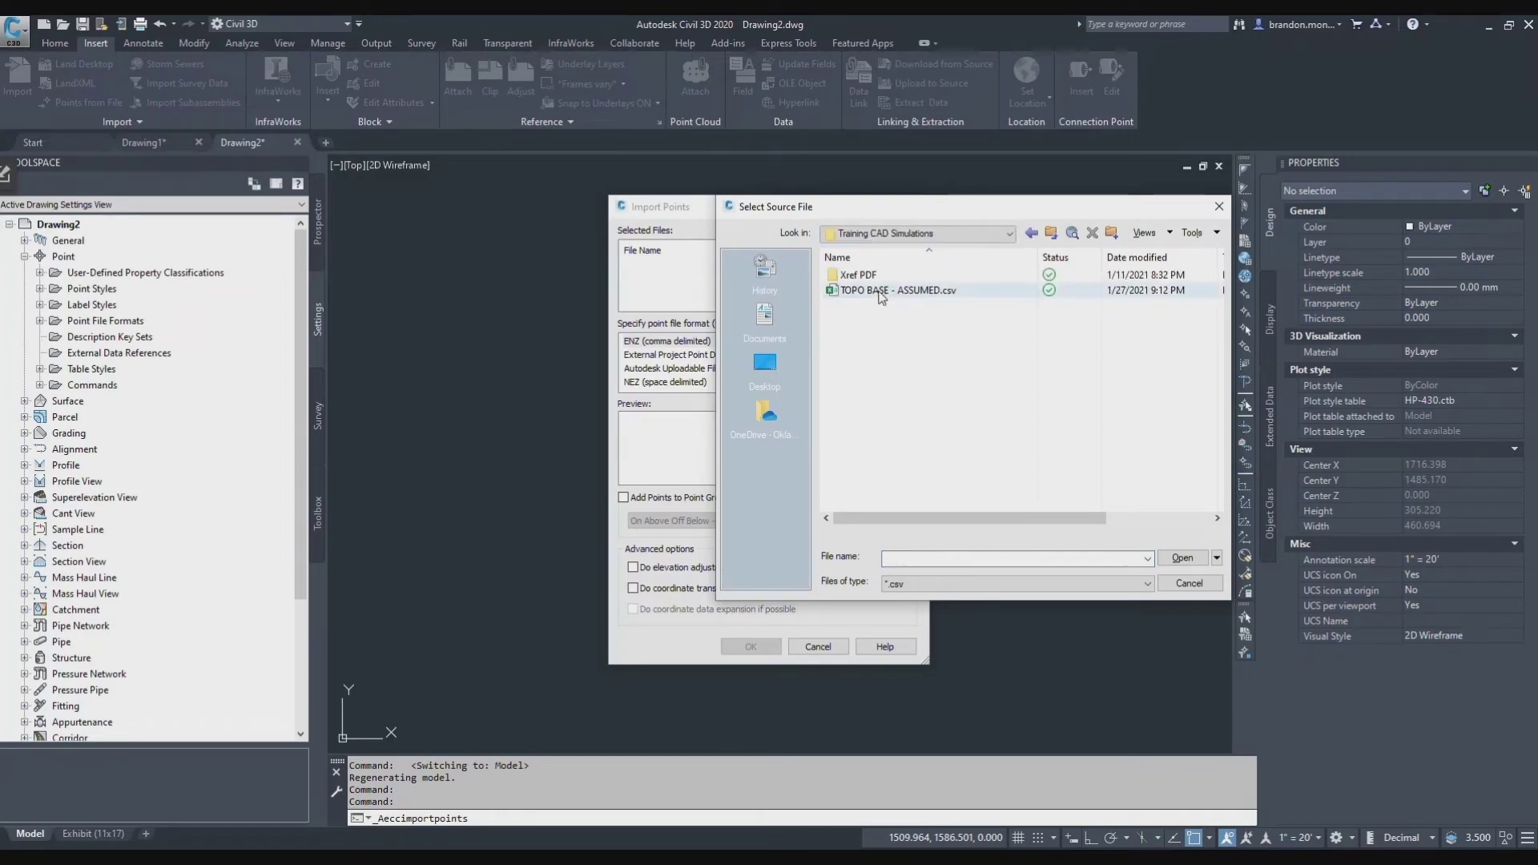
{"action": "left_click", "coordinate": [1182, 558]}
- Choose the PNEZD (comma delimited) point file format and import the survey points into the drawing
{"action": "scroll", "coordinate": [649, 384], "scroll_direction": "down", "scroll_amount": 2}
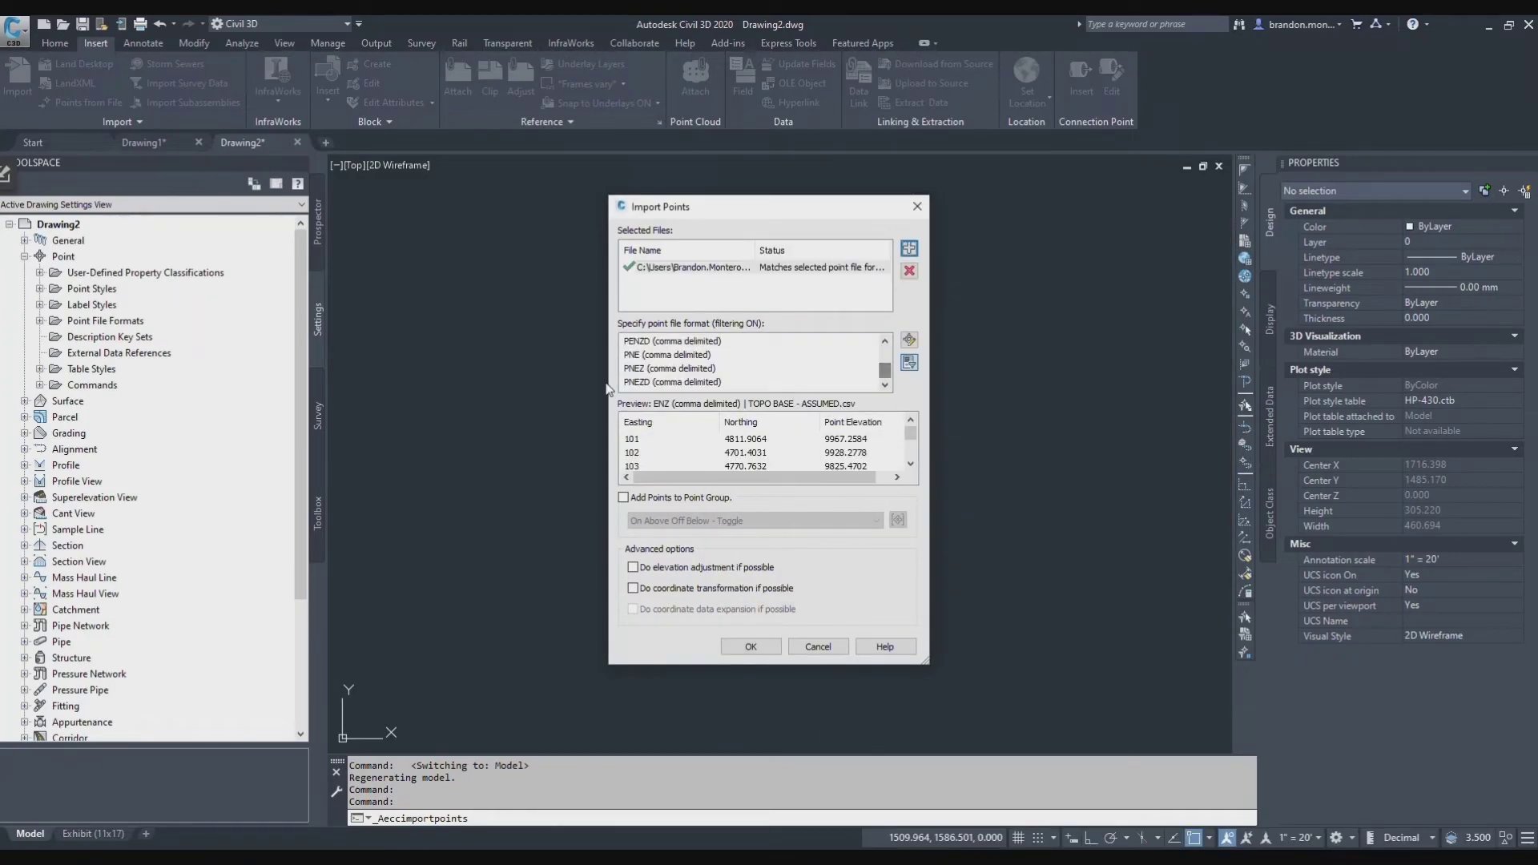
{"action": "left_click", "coordinate": [647, 384]}
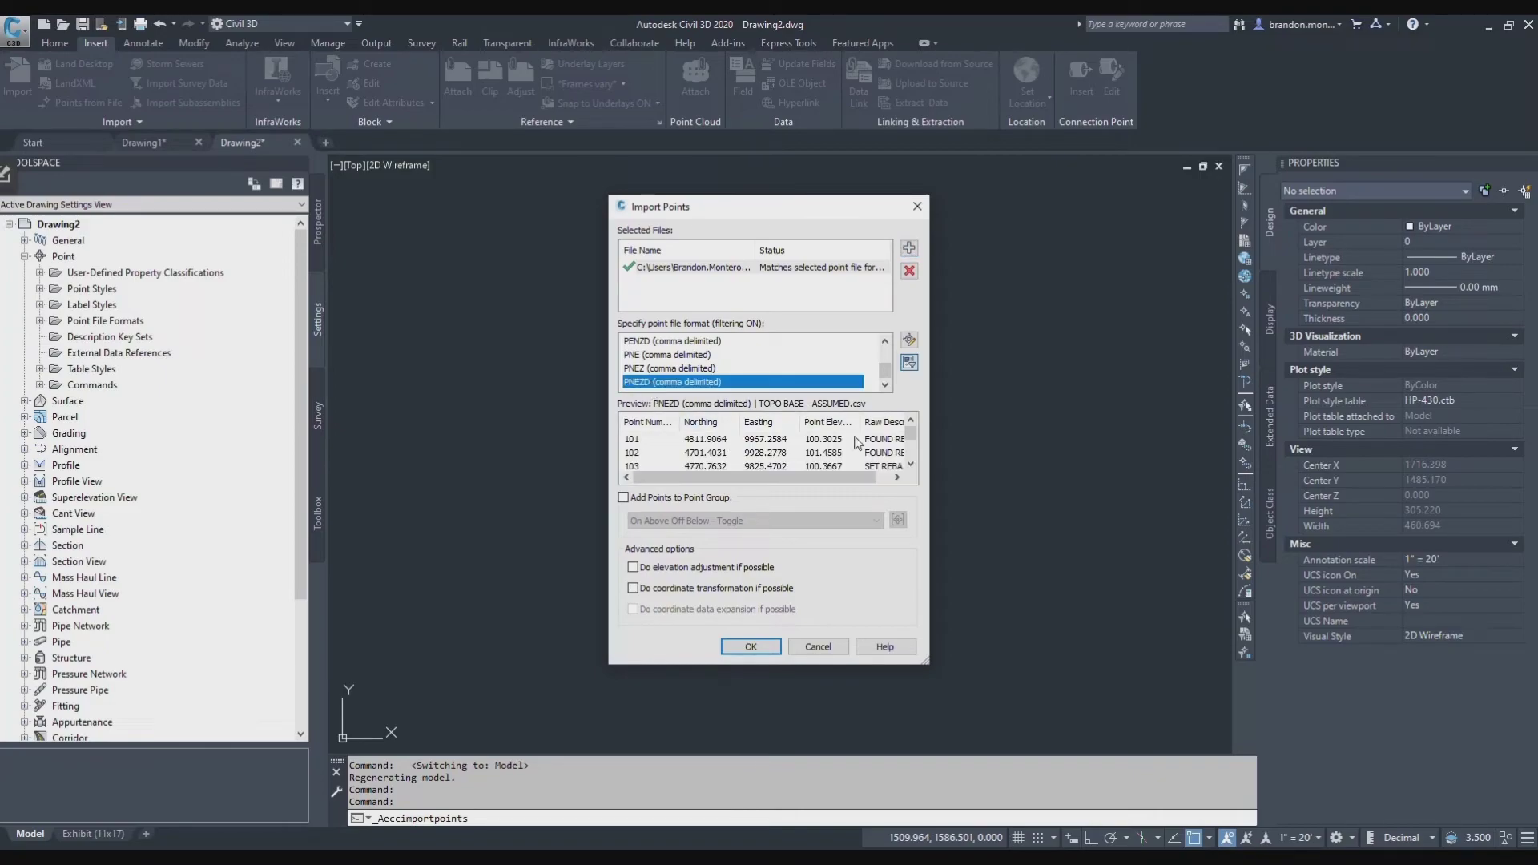
{"action": "left_click", "coordinate": [750, 646]}
{"action": "left_click", "coordinate": [748, 646]}
- Zoom to the drawing extents and examine the imported survey points and their labels up close
{"action": "left_click", "coordinate": [678, 405]}
{"action": "key", "text": "Escape"}
{"action": "type", "text": "z"}
{"action": "key", "text": "Return"}
{"action": "type", "text": "e"}
{"action": "key", "text": "Return"}
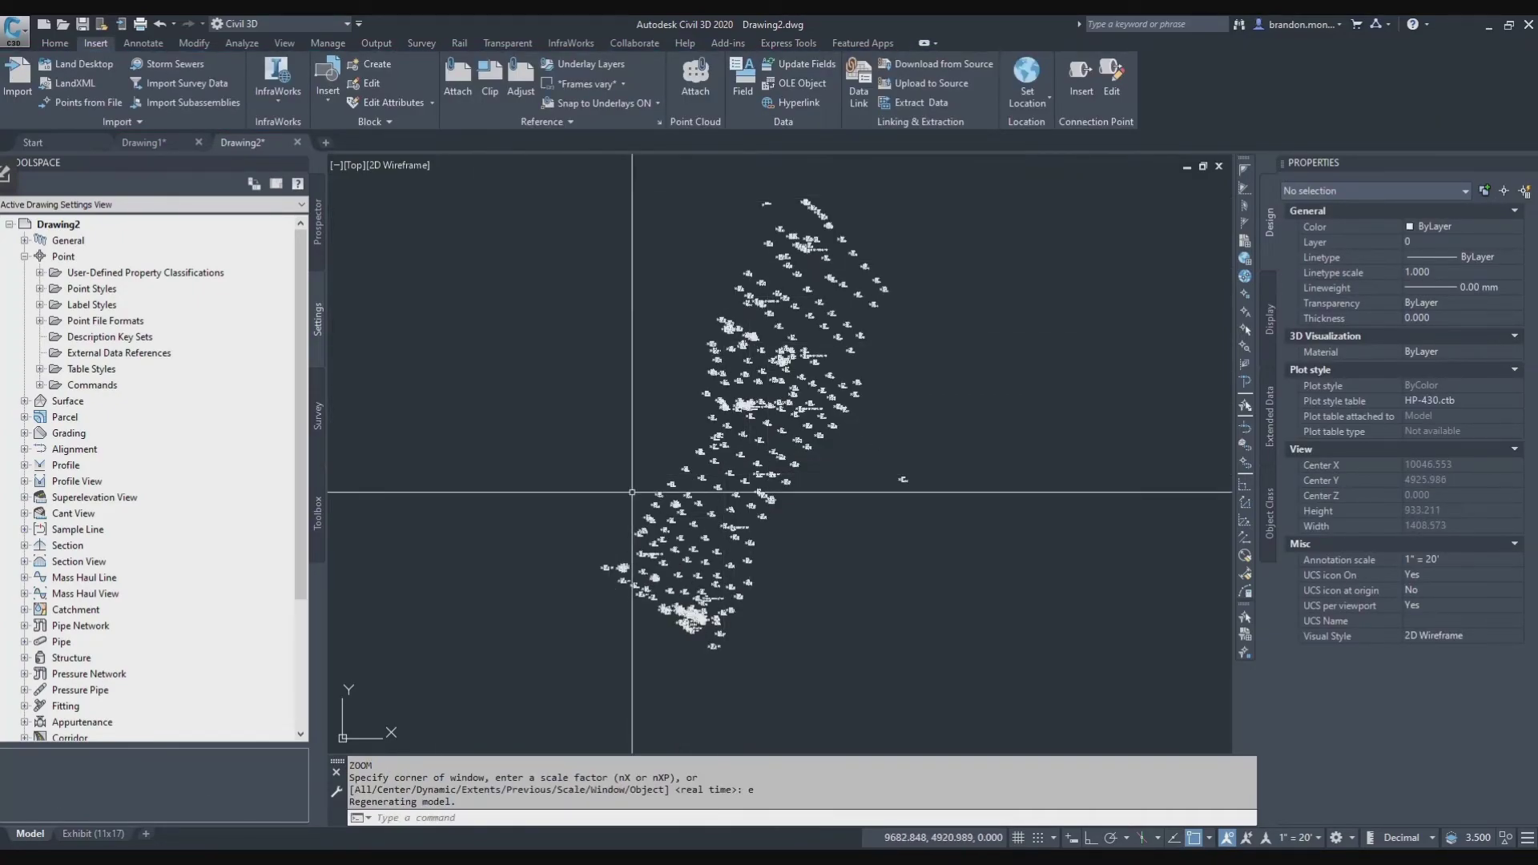
{"action": "scroll", "coordinate": [632, 616], "scroll_direction": "up", "scroll_amount": 6}
{"action": "scroll", "coordinate": [866, 599], "scroll_direction": "up", "scroll_amount": 10}
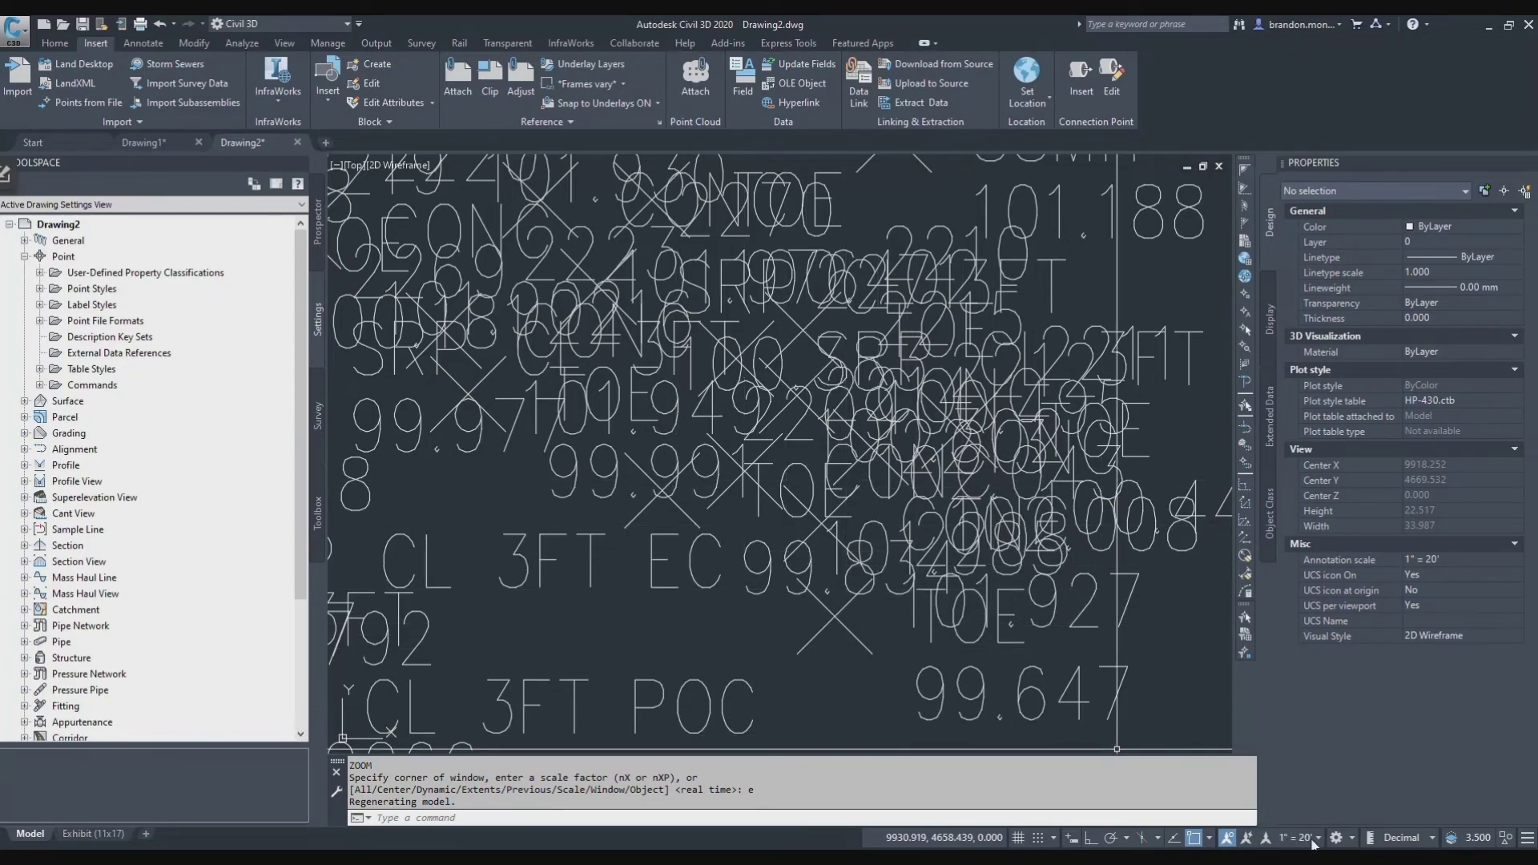
- Try the 1" = 1' and 1" = 10' annotation scales on the imported point labels
{"action": "left_click", "coordinate": [1318, 839]}
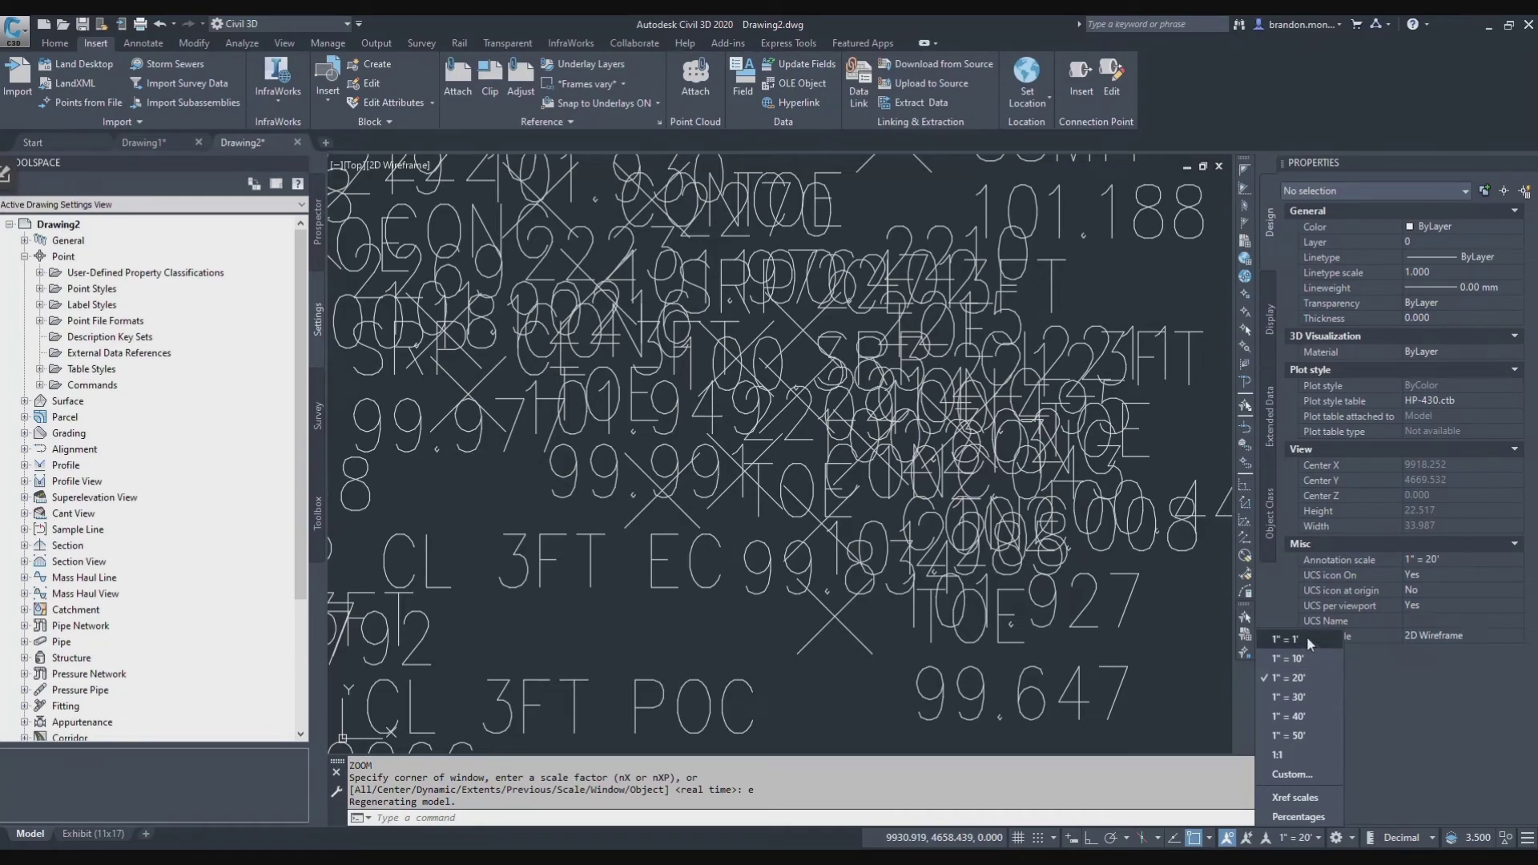
{"action": "left_click", "coordinate": [1285, 639]}
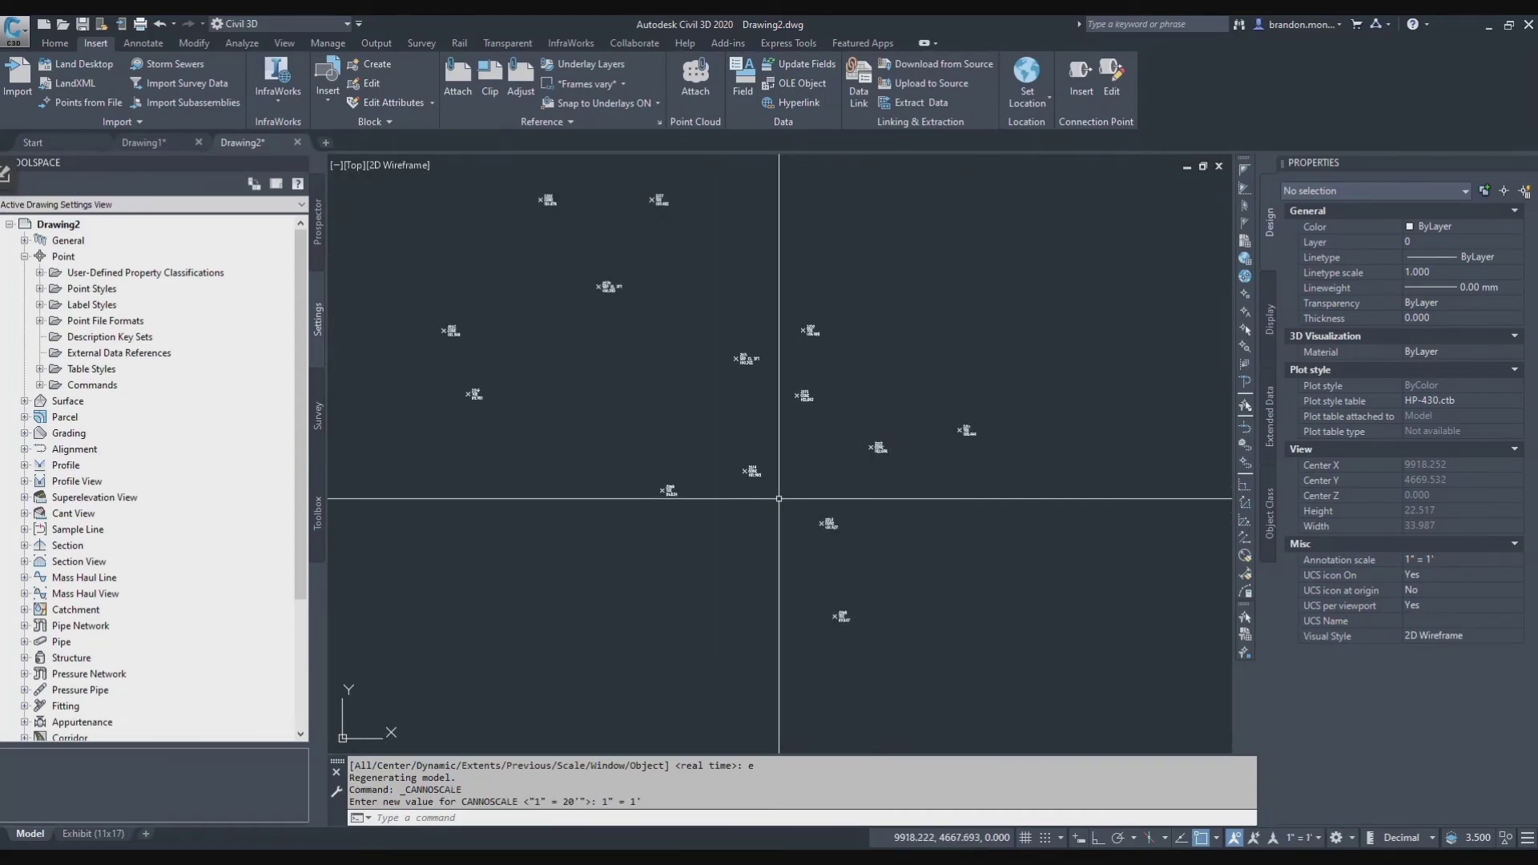
{"action": "scroll", "coordinate": [771, 456], "scroll_direction": "up", "scroll_amount": 4}
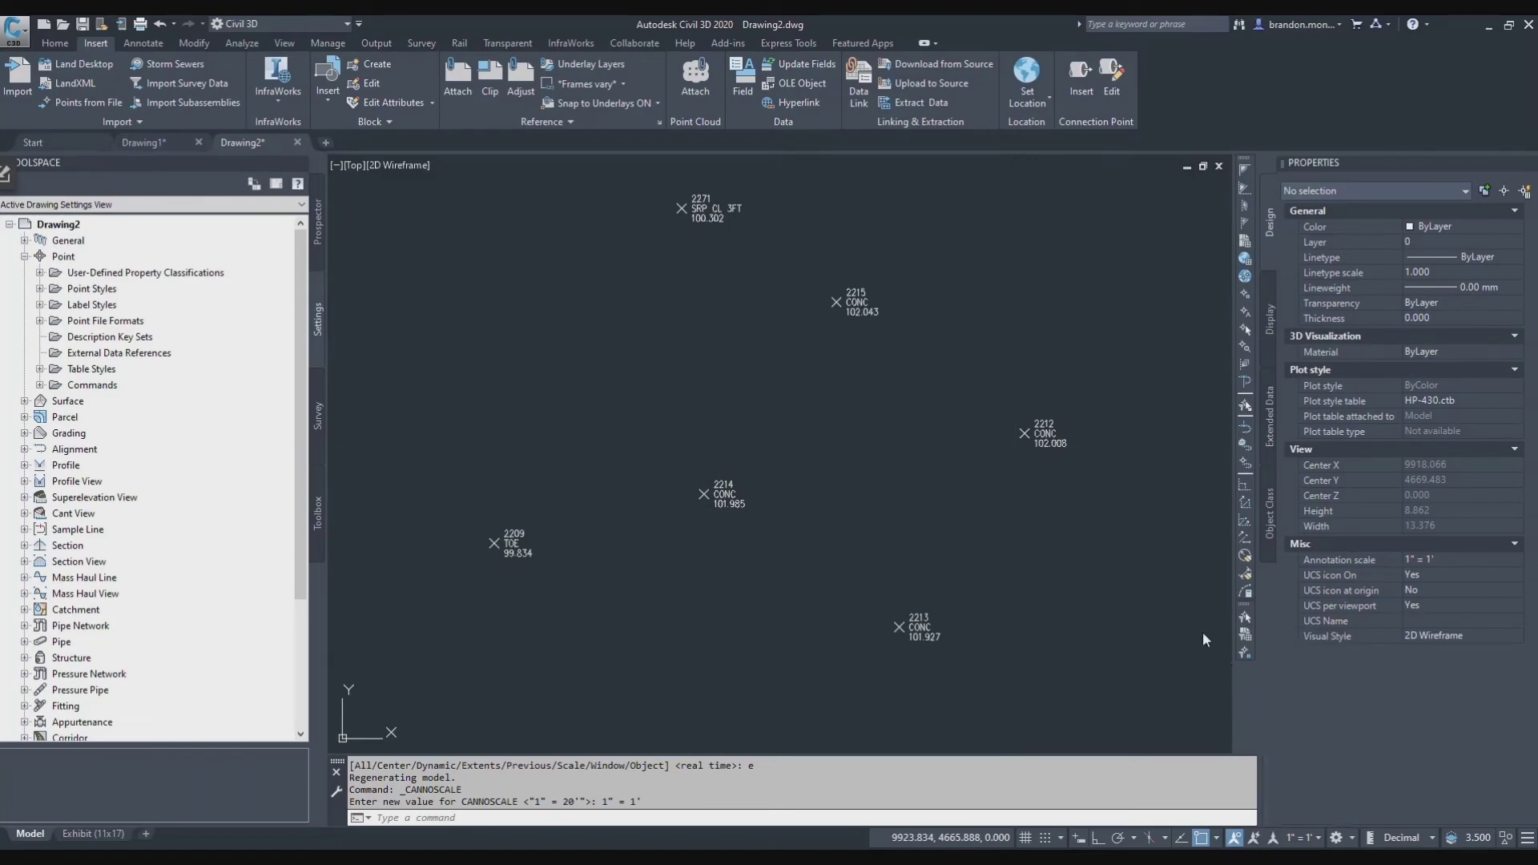
{"action": "scroll", "coordinate": [811, 503], "scroll_direction": "down", "scroll_amount": 6}
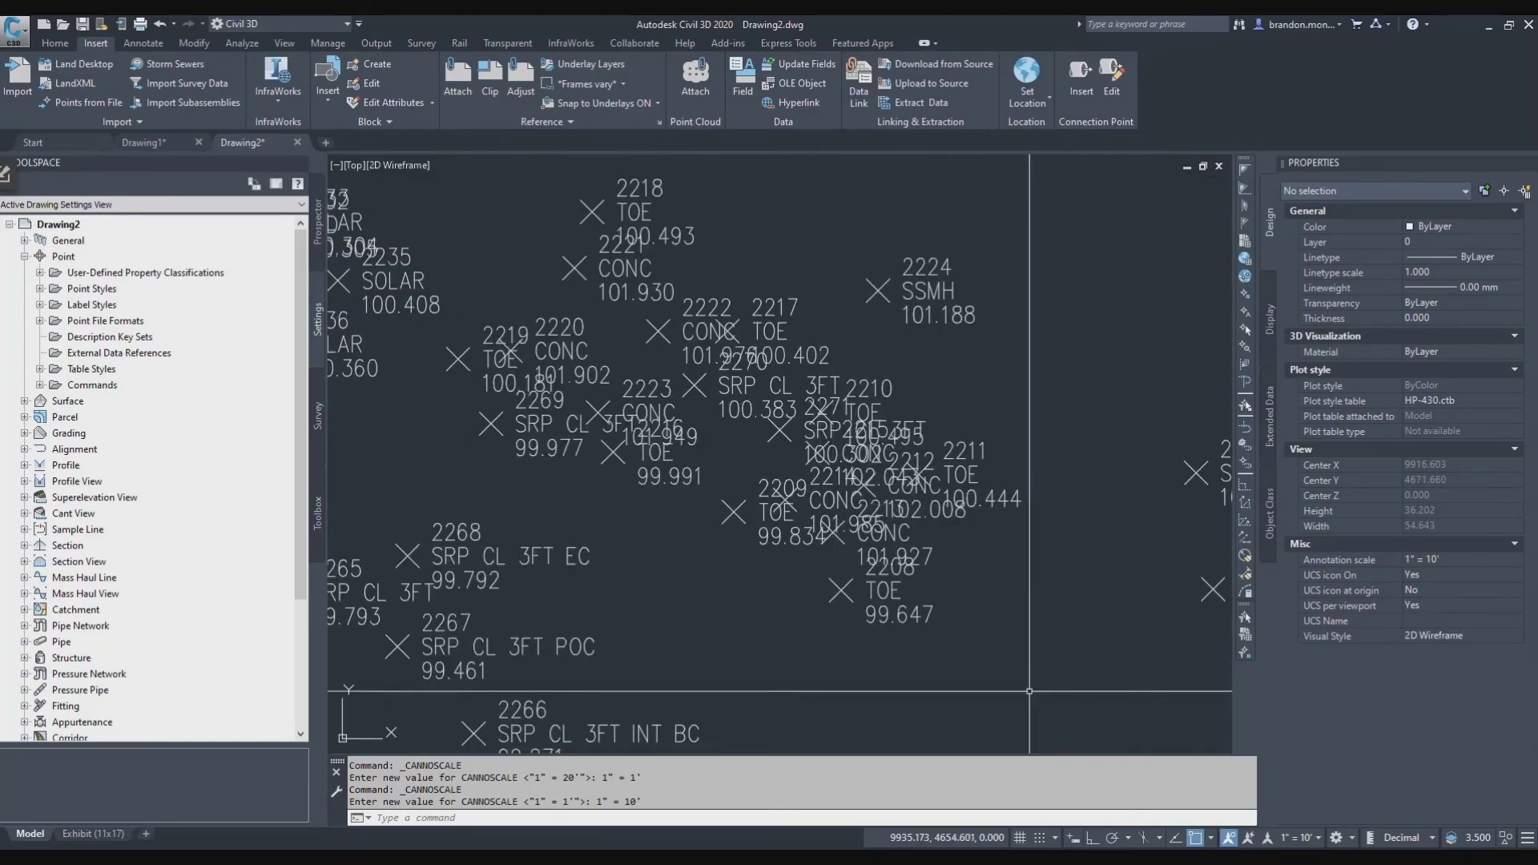
{"action": "scroll", "coordinate": [973, 592], "scroll_direction": "down", "scroll_amount": 4}
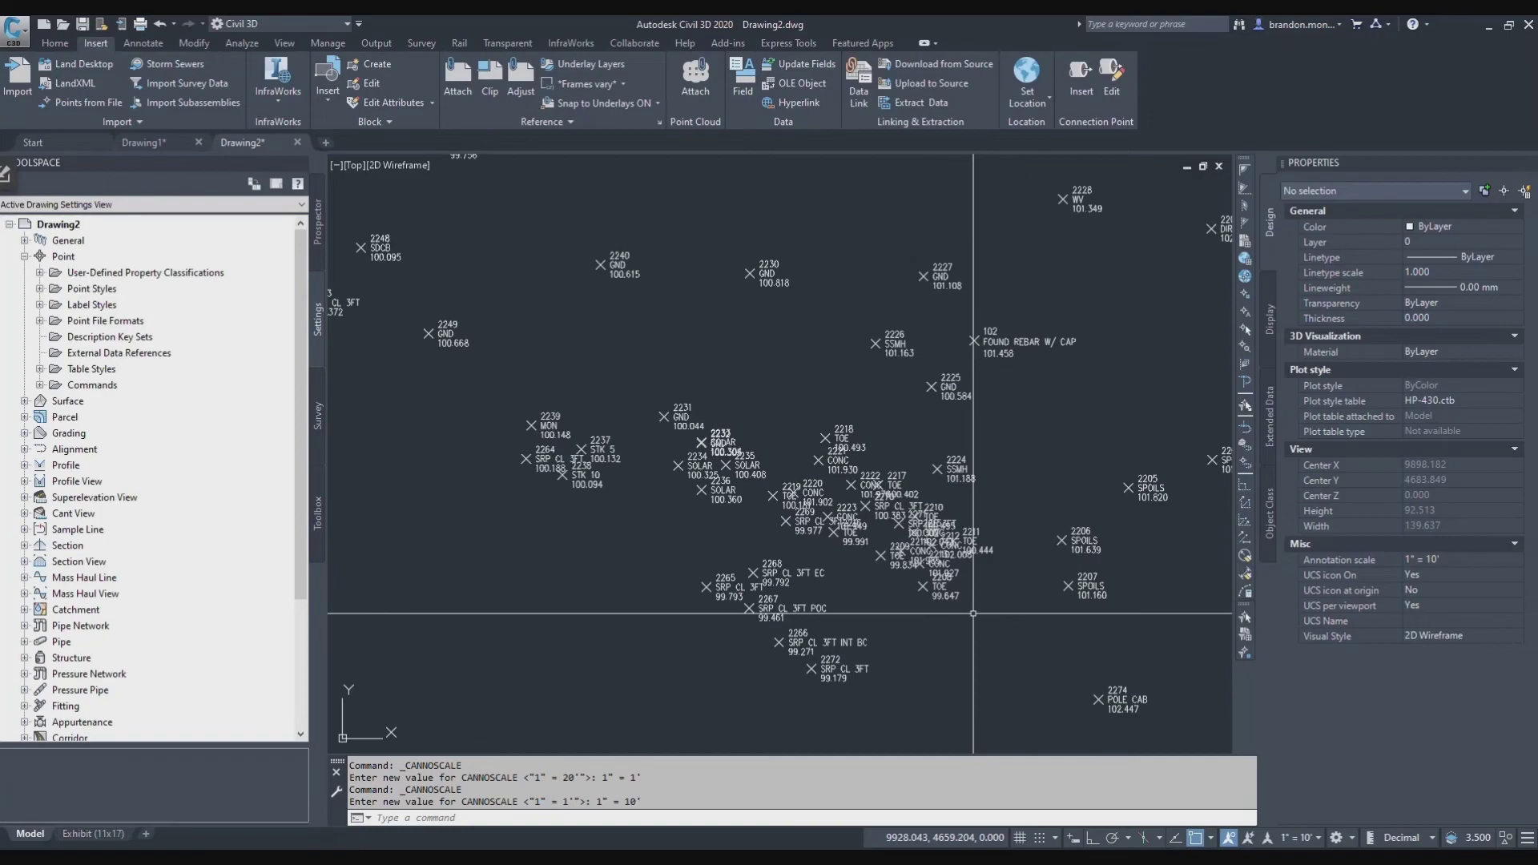
- Add a custom 1" = 5' scale to the drawing scale list, with 1 paper unit equal to 5 drawing units
{"action": "left_click", "coordinate": [1317, 839]}
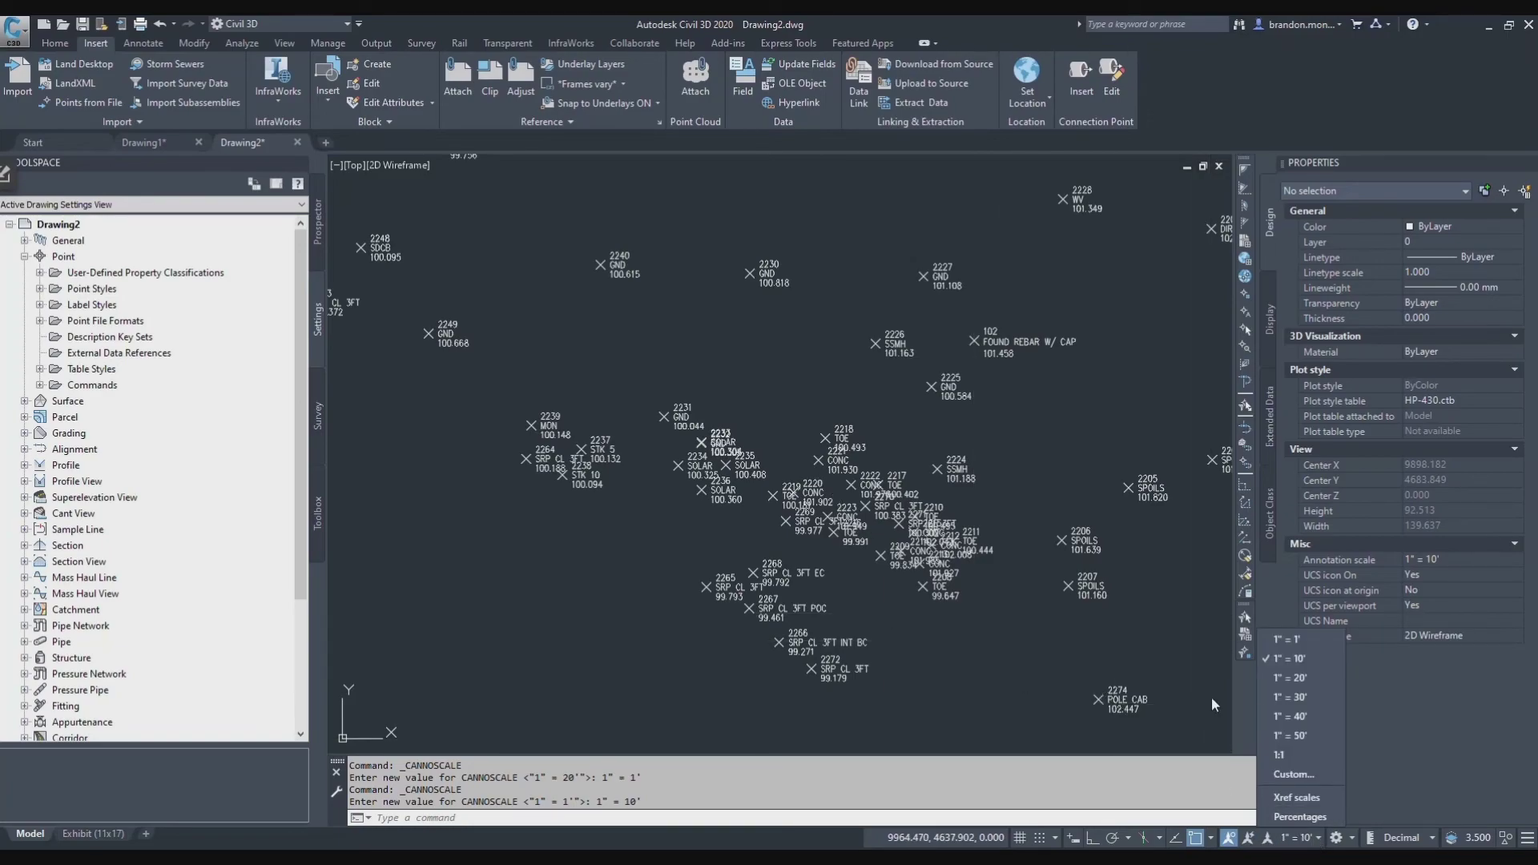
{"action": "left_click", "coordinate": [1317, 773]}
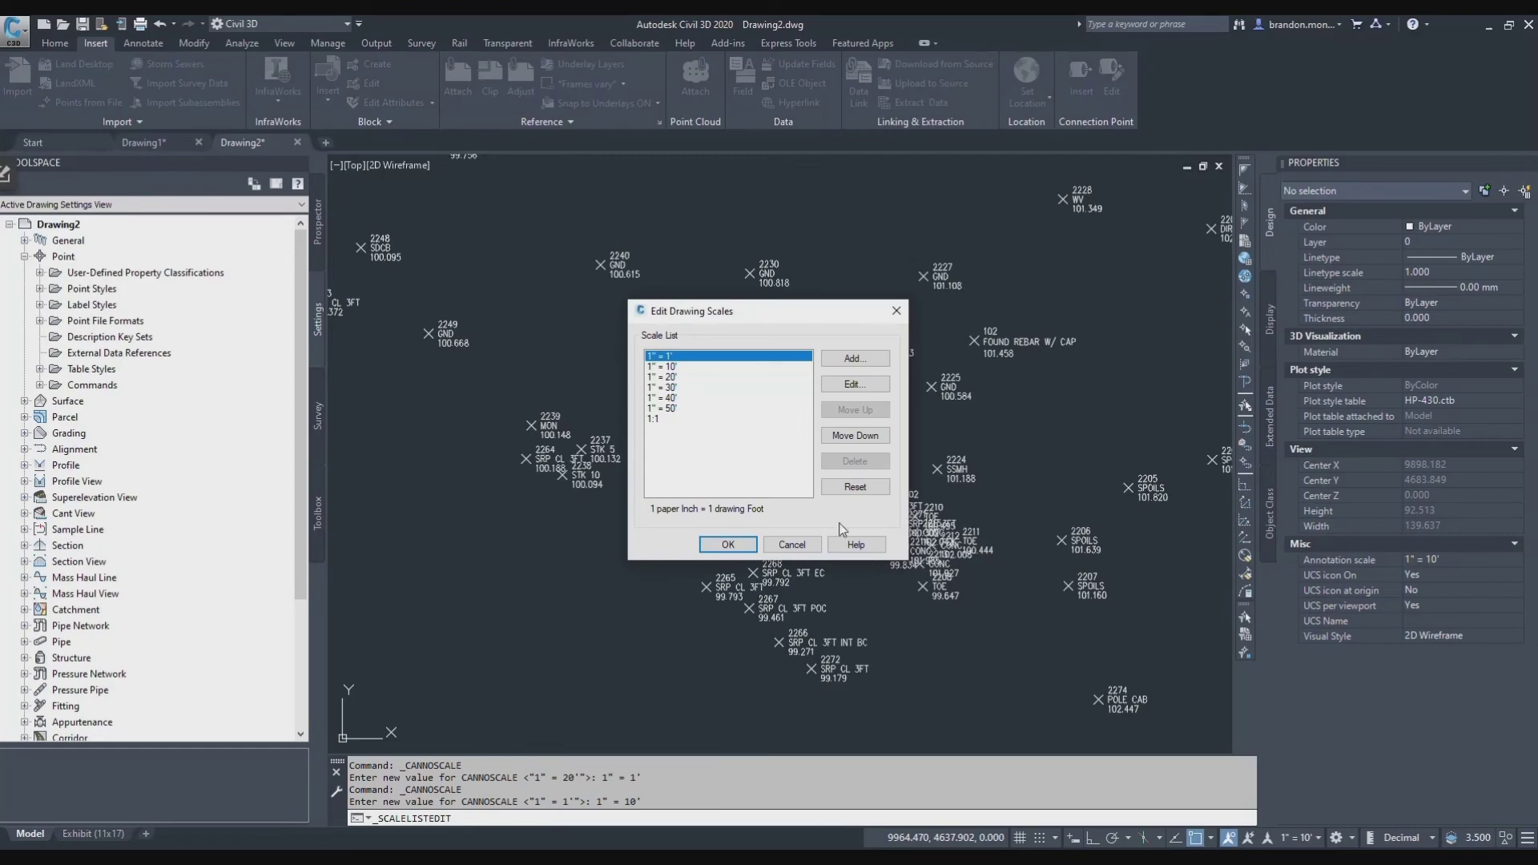
{"action": "left_click", "coordinate": [853, 359]}
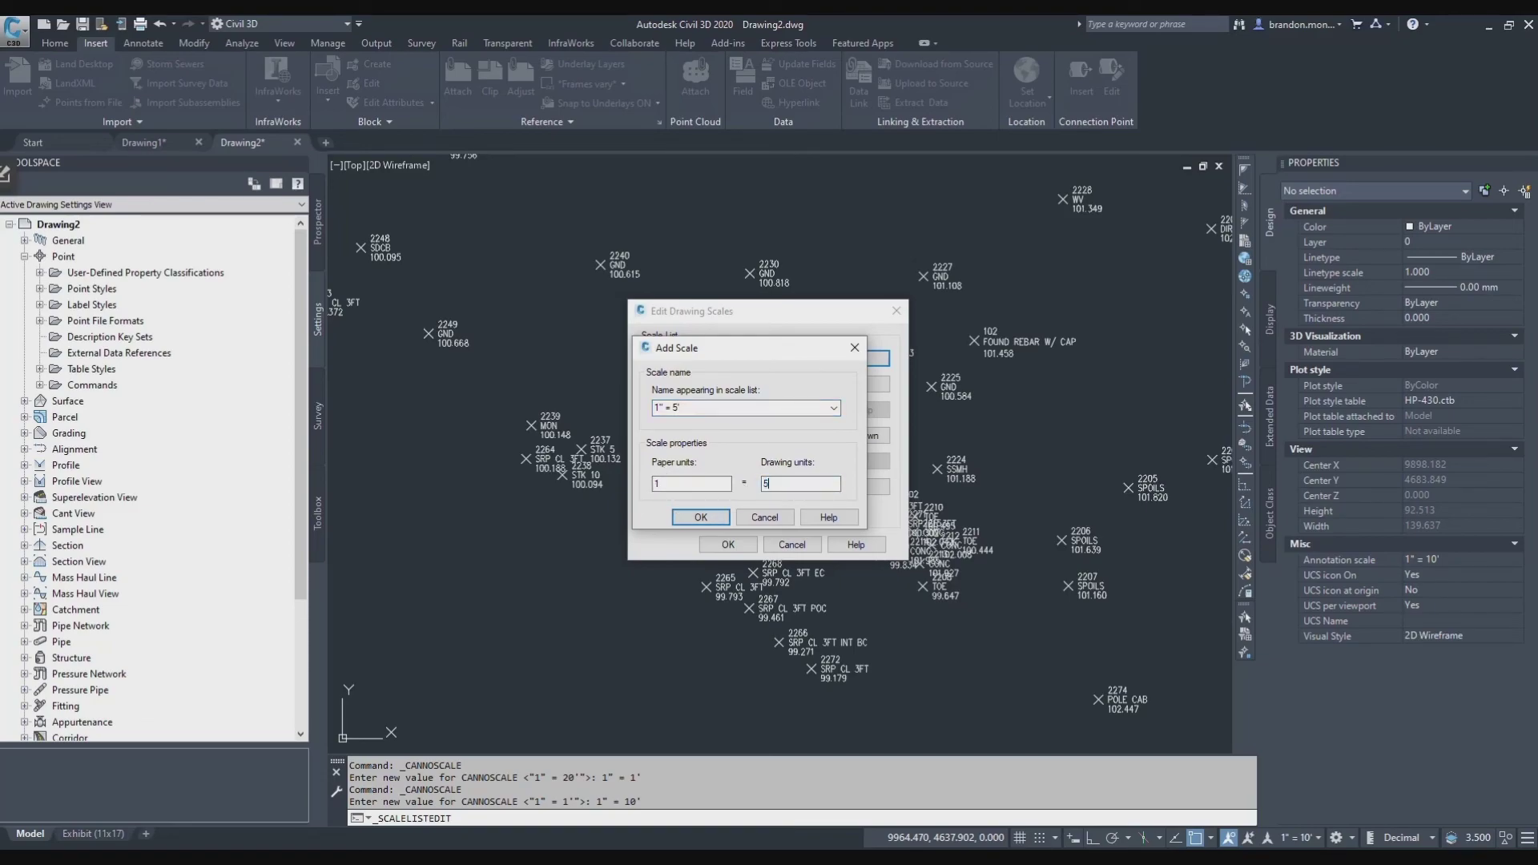
{"action": "left_click", "coordinate": [698, 517]}
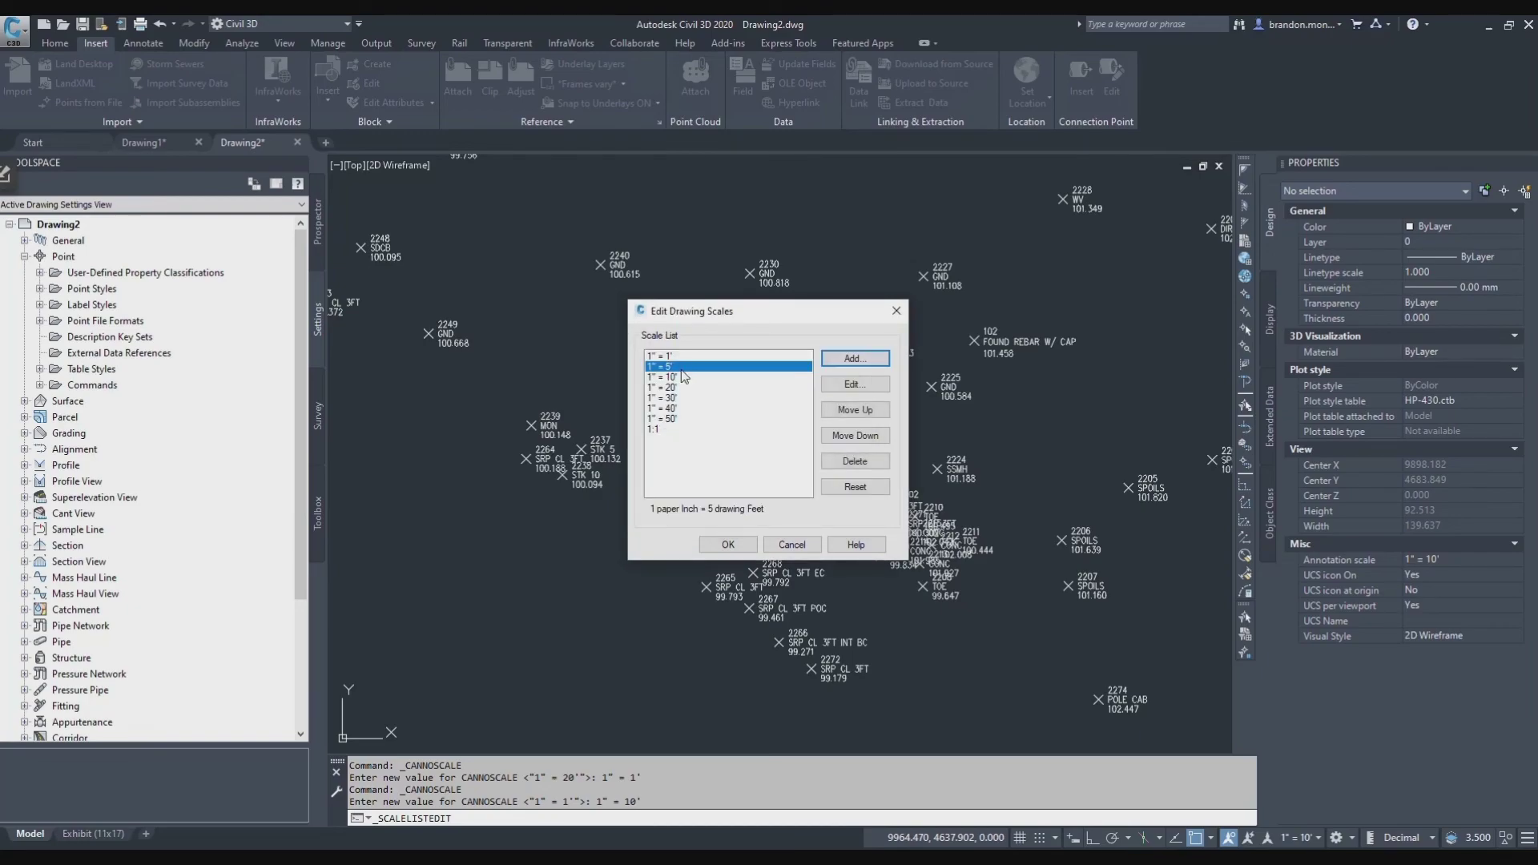
{"action": "left_click", "coordinate": [727, 544]}
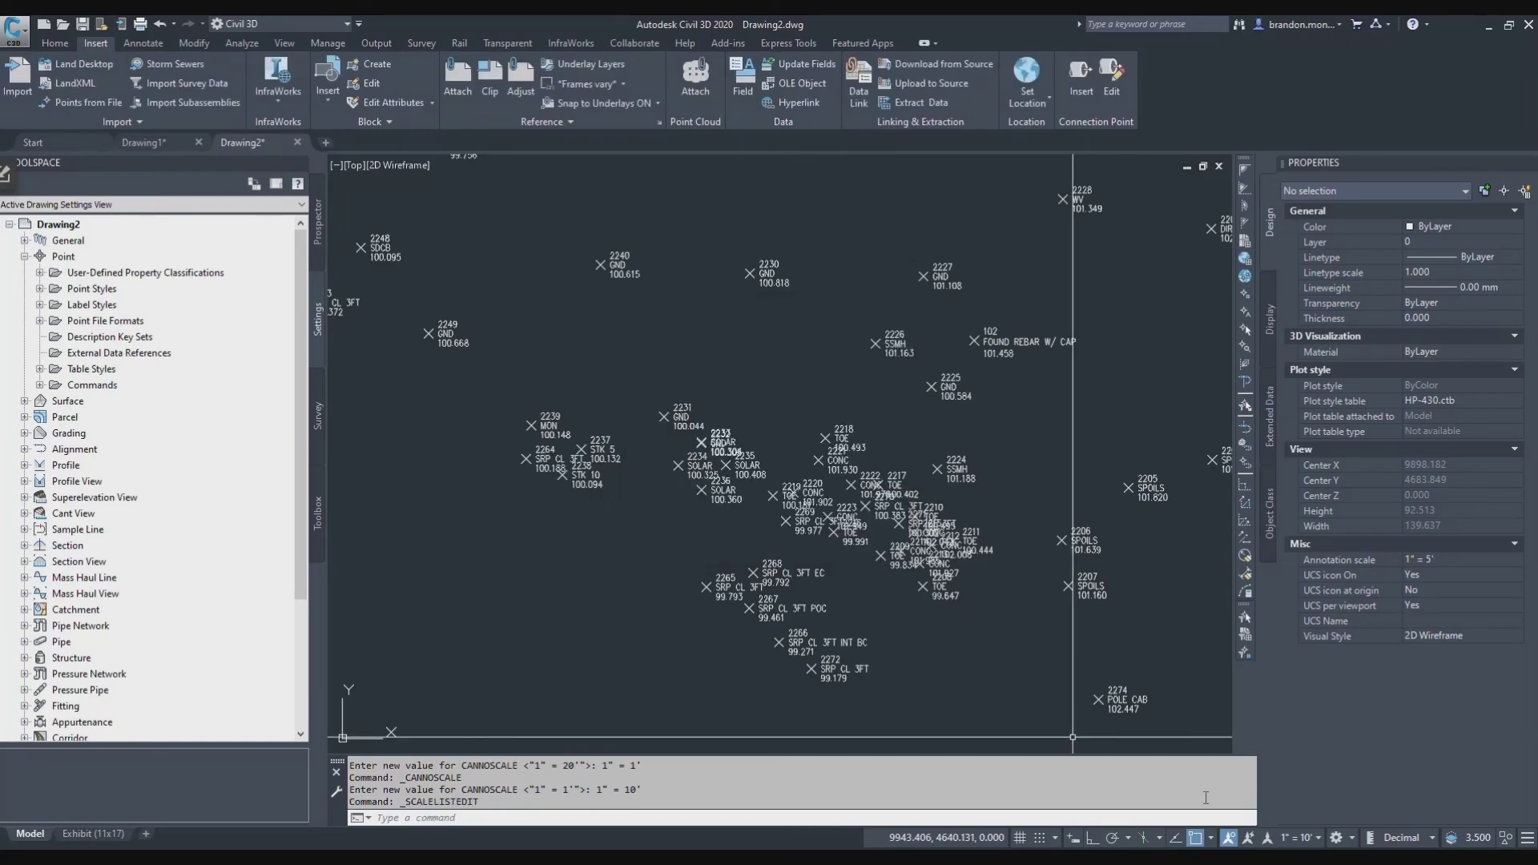
- Set the model space annotation scale to 1" = 5' and check the point labels at different magnifications
{"action": "left_click", "coordinate": [1318, 837]}
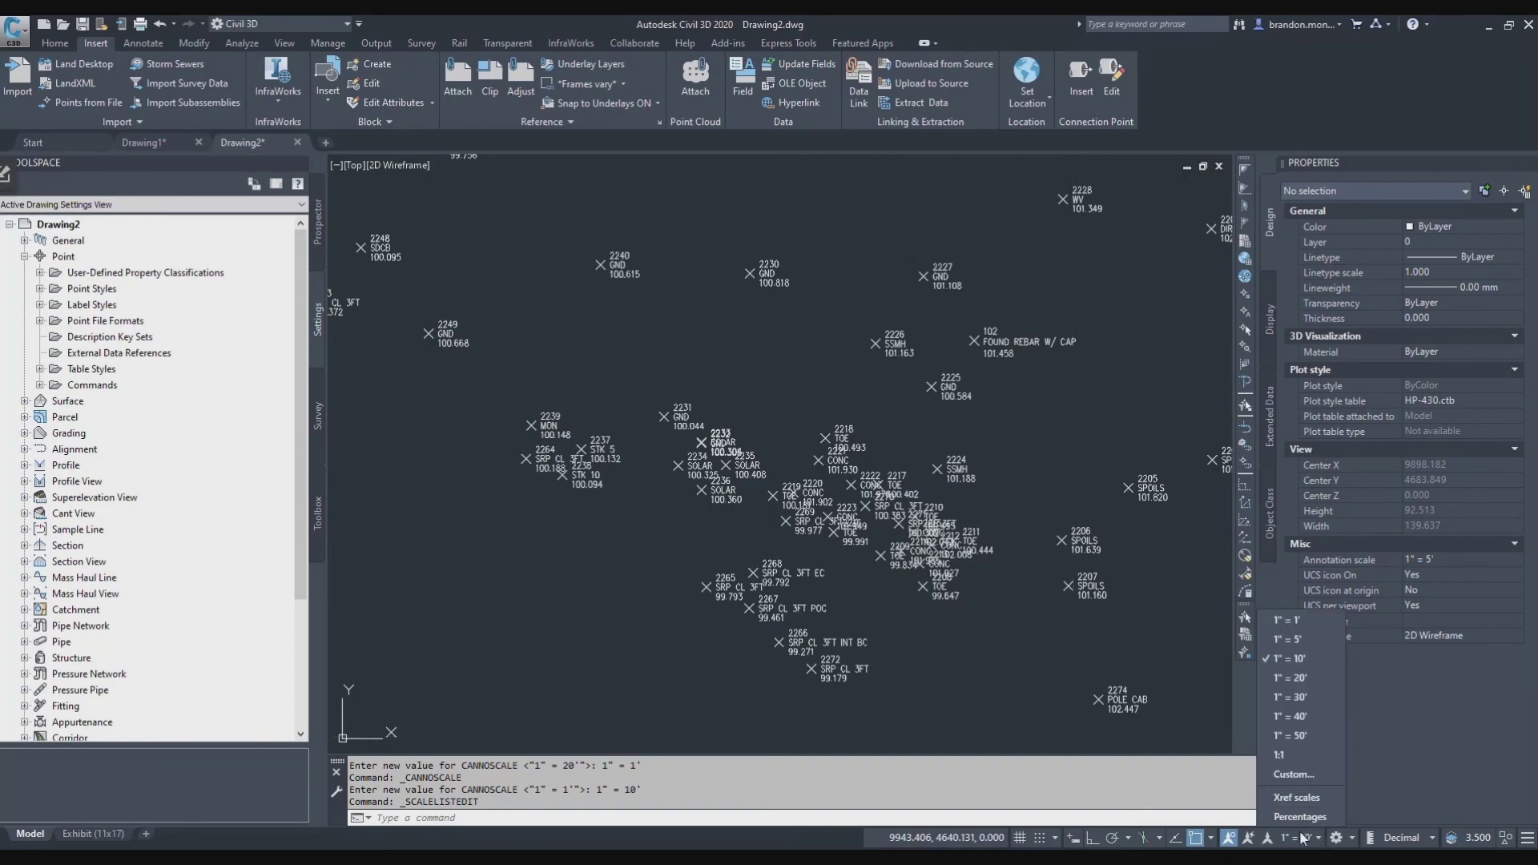
{"action": "left_click", "coordinate": [1289, 639]}
{"action": "scroll", "coordinate": [865, 481], "scroll_direction": "up", "scroll_amount": 5}
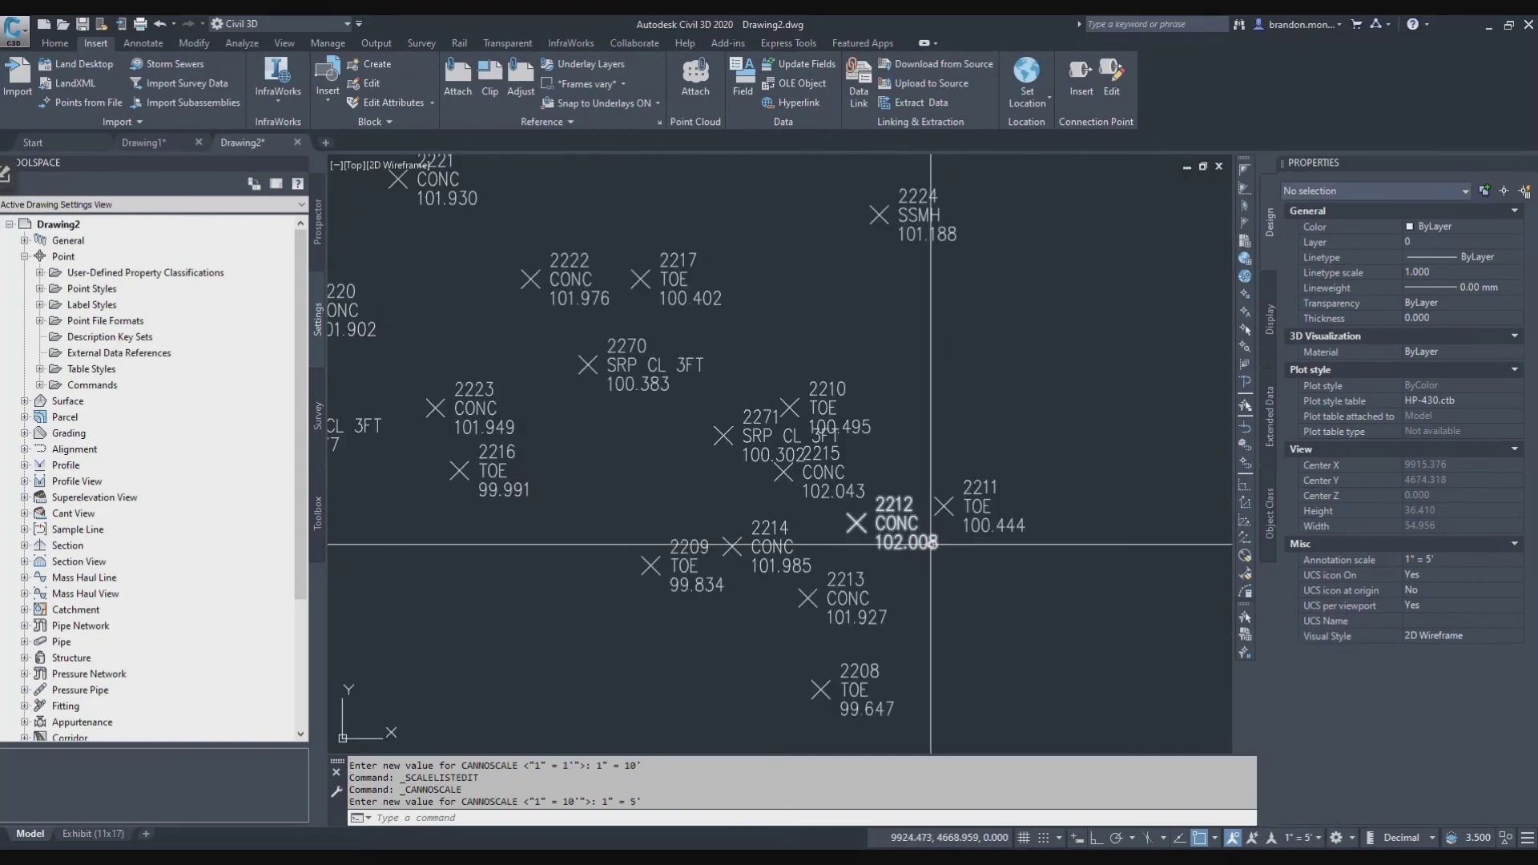
{"action": "scroll", "coordinate": [865, 482], "scroll_direction": "down", "scroll_amount": 5}
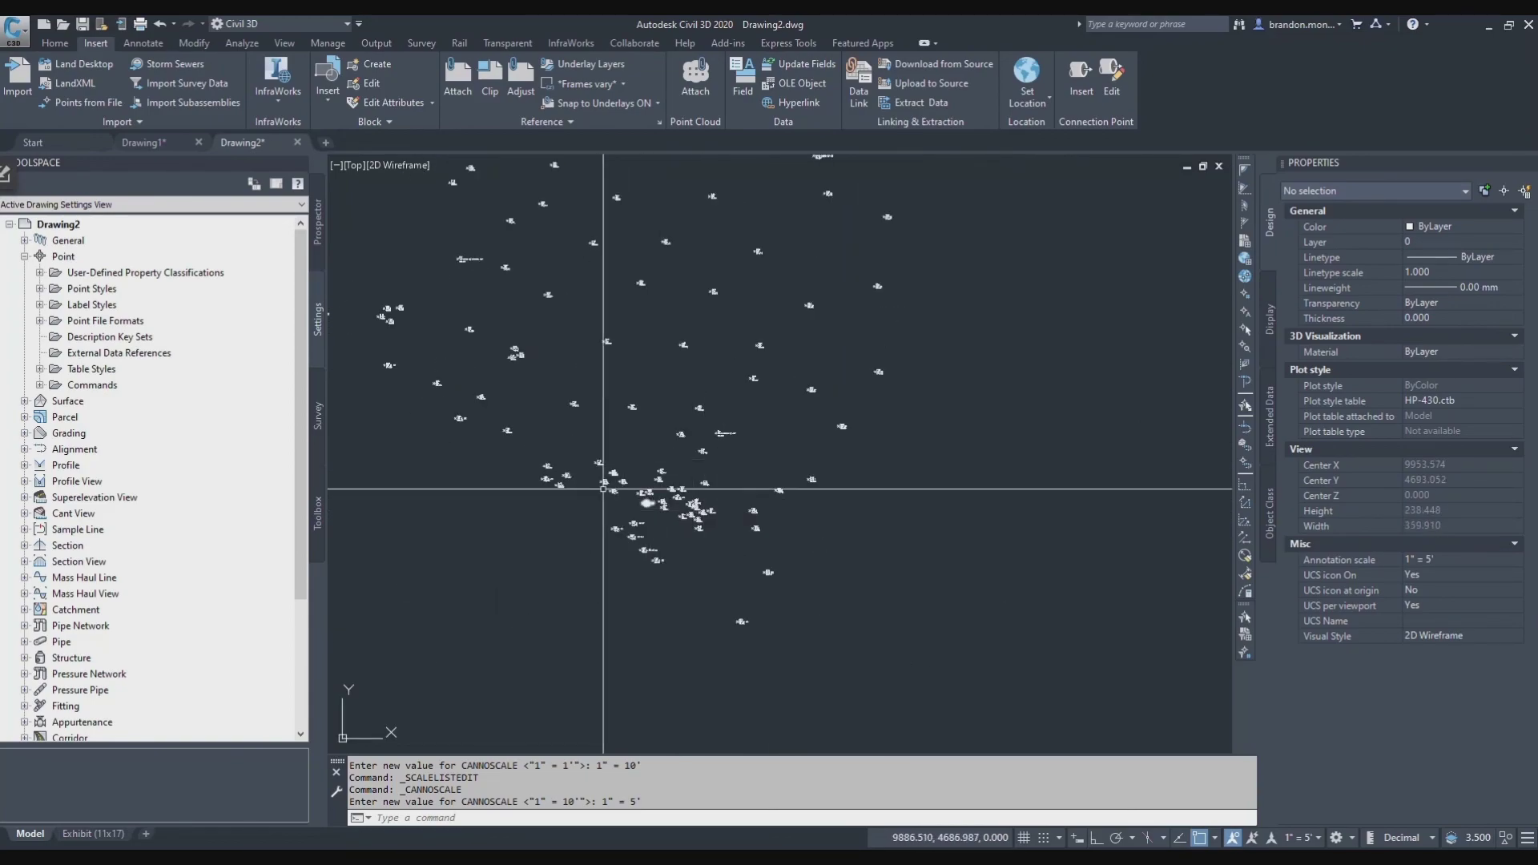
{"action": "scroll", "coordinate": [553, 460], "scroll_direction": "up", "scroll_amount": 4}
{"action": "scroll", "coordinate": [519, 453], "scroll_direction": "down", "scroll_amount": 4}
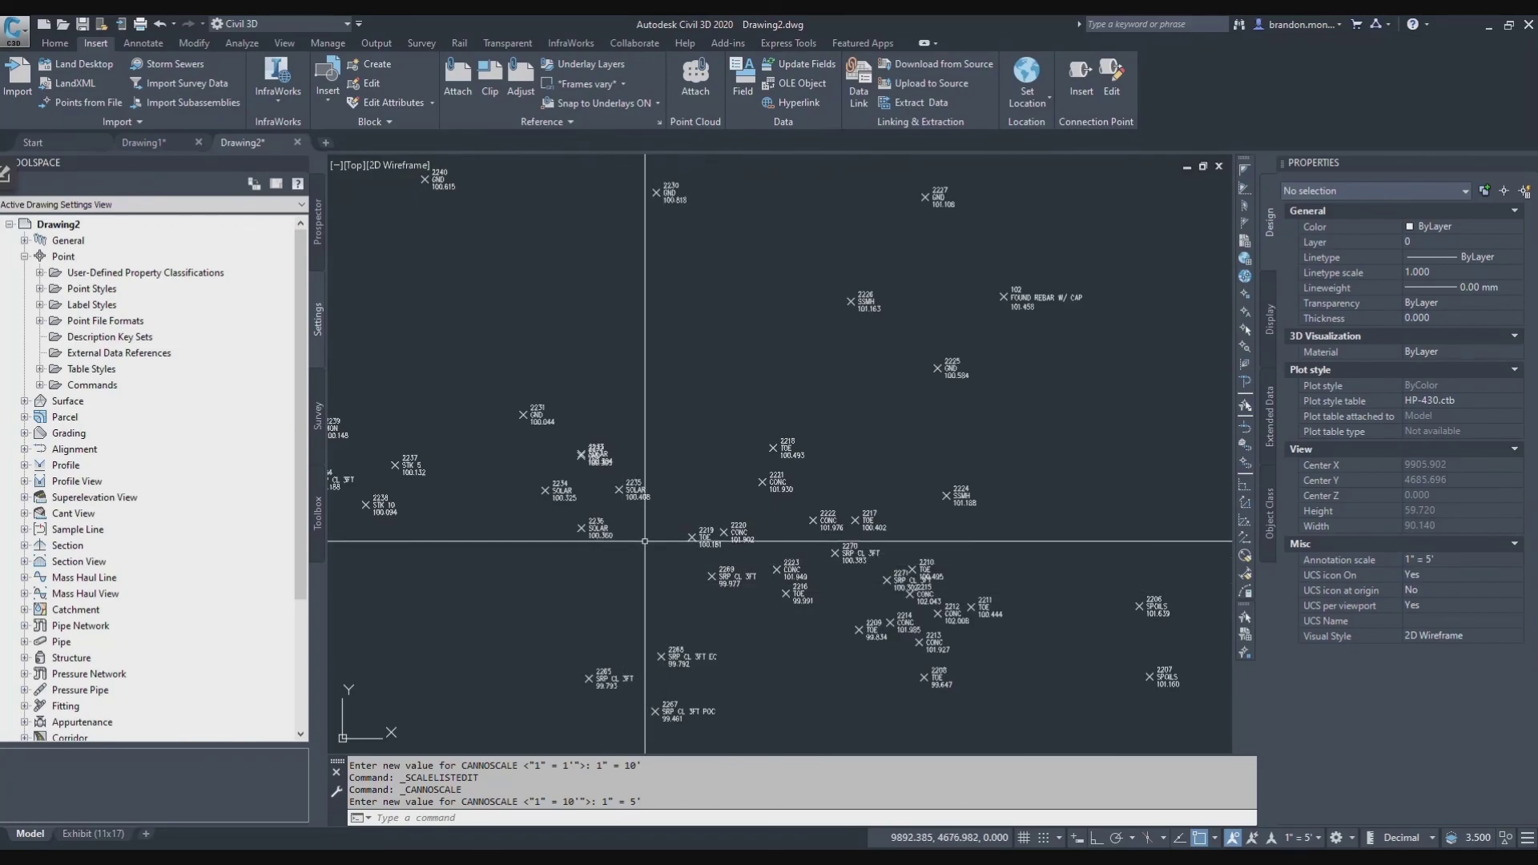